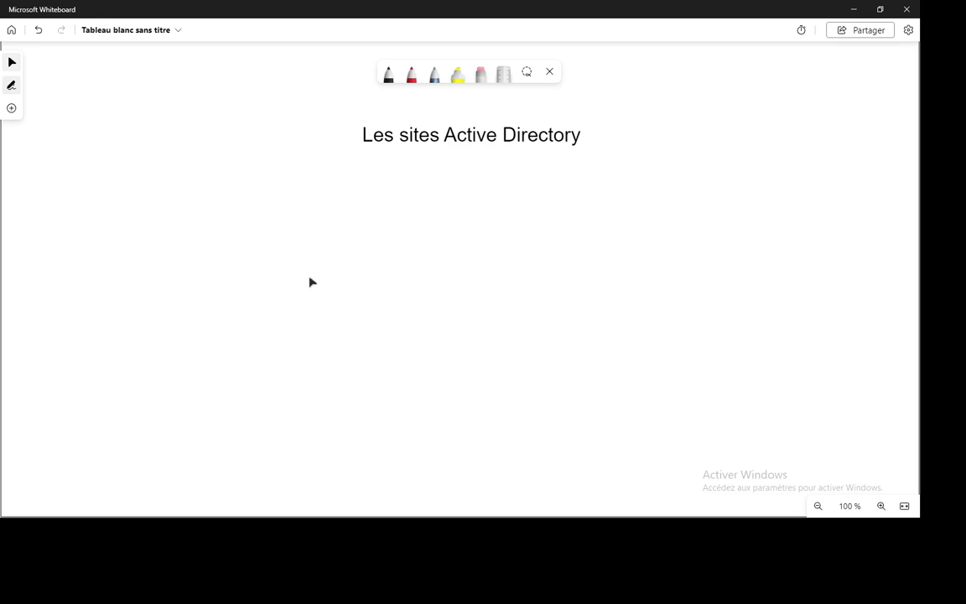
Select black ink and sketch the triangle's first sides below-left of the title.
left_click(390, 77)
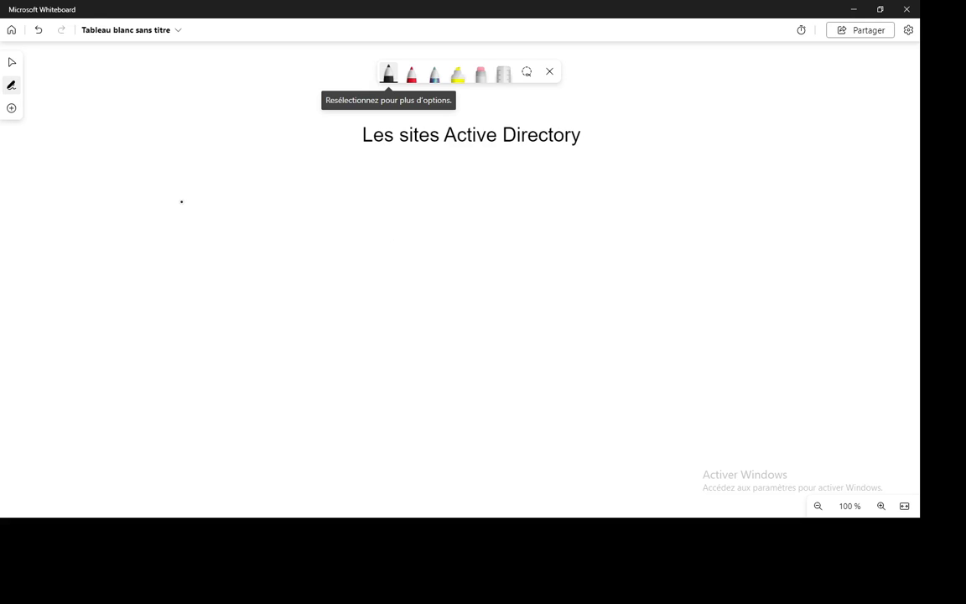
left_click_drag(178, 184, 142, 297)
Complete the black triangle and handwrite the domain Abc1.com above it.
mouse_move(179, 183)
left_mouse_down()
mouse_move(241, 284)
mouse_move(143, 298)
left_mouse_up()
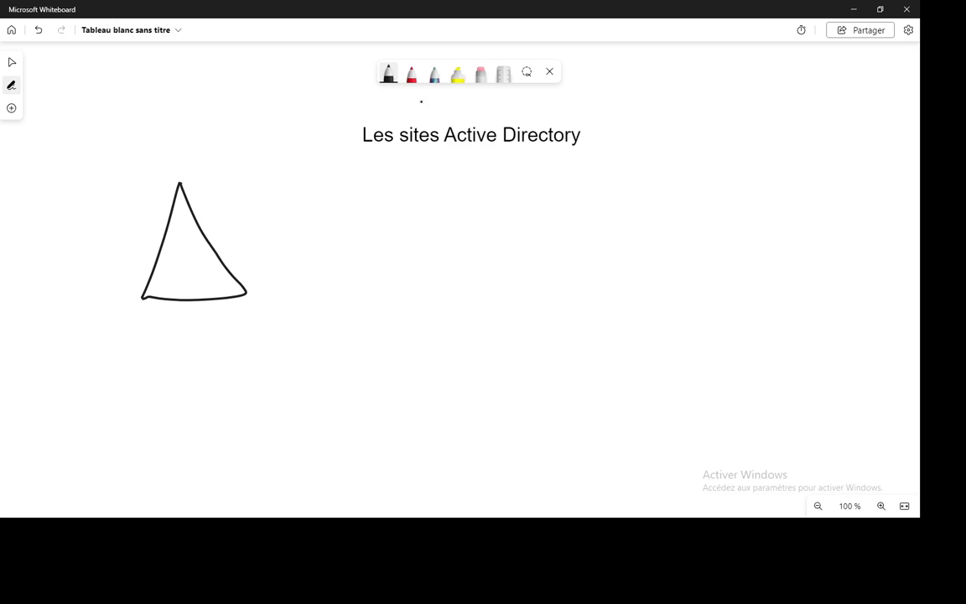
mouse_move(115, 176)
left_mouse_down()
mouse_move(111, 132)
mouse_move(139, 163)
mouse_move(117, 153)
mouse_move(134, 147)
mouse_move(158, 172)
left_mouse_up()
left_click_drag(184, 132, 183, 149)
mouse_move(192, 109)
left_mouse_down()
mouse_move(201, 133)
mouse_move(304, 117)
mouse_move(269, 114)
mouse_move(269, 124)
left_mouse_up()
left_click(206, 139)
left_click(218, 131)
left_click(234, 130)
left_click(309, 117)
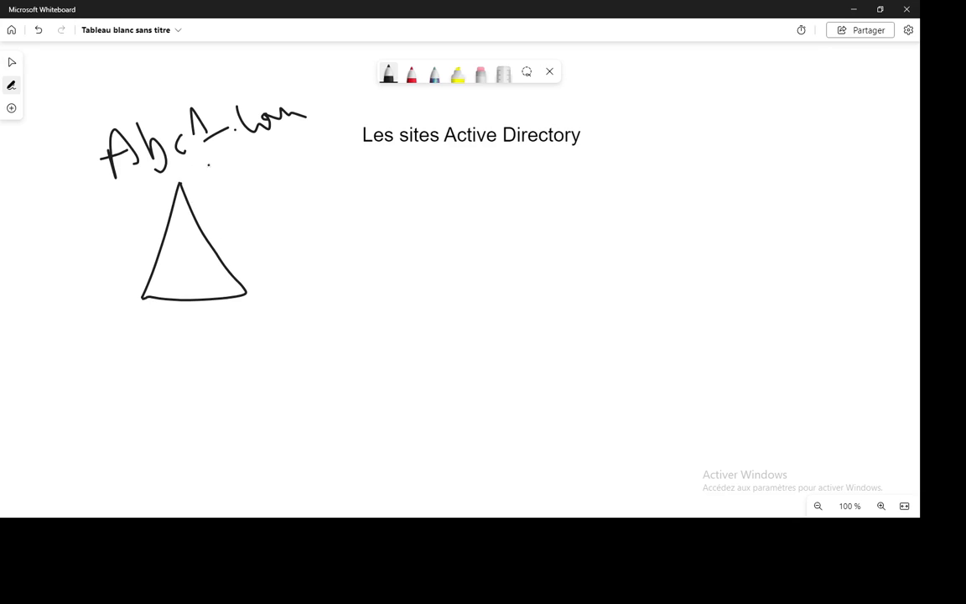
left_click(388, 74)
Draw three circles and handwrite the site names Casa, Fes and Rabat inside them.
mouse_move(591, 223)
left_mouse_down()
mouse_move(541, 309)
mouse_move(584, 217)
mouse_move(613, 289)
mouse_move(618, 270)
mouse_move(662, 303)
left_mouse_up()
mouse_move(665, 266)
left_mouse_down()
mouse_move(673, 293)
mouse_move(712, 297)
left_mouse_up()
mouse_move(355, 339)
left_mouse_down()
mouse_move(385, 450)
mouse_move(324, 338)
left_mouse_up()
mouse_move(324, 388)
left_mouse_down()
mouse_move(331, 431)
mouse_move(349, 382)
mouse_move(375, 404)
mouse_move(410, 412)
left_mouse_up()
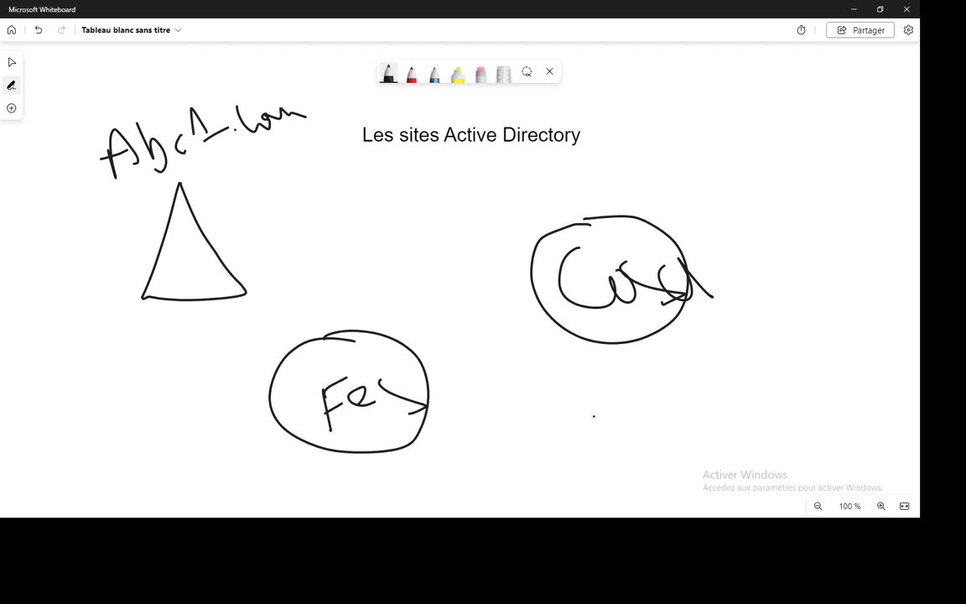
mouse_move(565, 388)
left_mouse_down()
mouse_move(550, 499)
mouse_move(557, 402)
left_mouse_up()
mouse_move(542, 446)
left_mouse_down()
mouse_move(549, 480)
mouse_move(570, 436)
mouse_move(589, 466)
left_mouse_up()
left_click(602, 451)
mouse_move(592, 421)
left_mouse_down()
mouse_move(606, 455)
mouse_move(644, 445)
left_mouse_up()
mouse_move(647, 381)
left_mouse_down()
mouse_move(670, 453)
mouse_move(706, 408)
left_mouse_up()
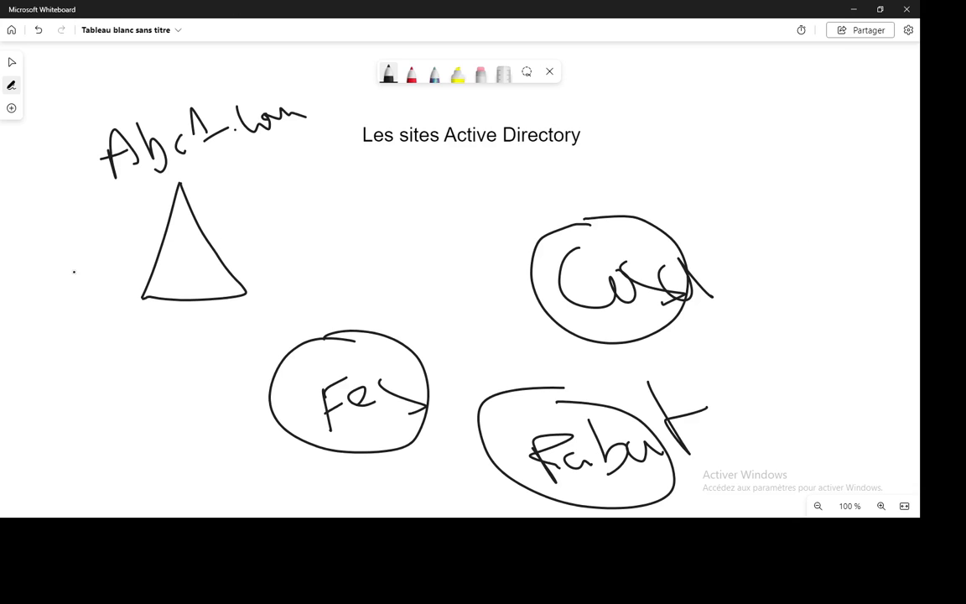
Draw three server shapes labelled dc1, dc2, dc3 top right, plus a small bottom-left triangle.
left_click(388, 74)
mouse_move(657, 160)
left_mouse_down()
mouse_move(725, 214)
mouse_move(670, 143)
mouse_move(659, 166)
left_mouse_up()
mouse_move(737, 143)
left_mouse_down()
mouse_move(736, 198)
mouse_move(750, 196)
left_mouse_up()
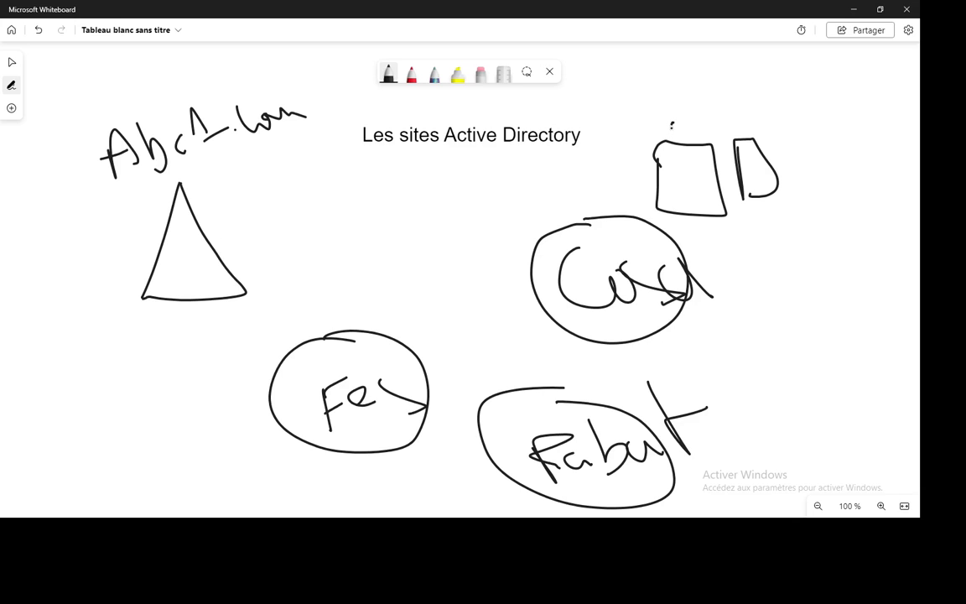
mouse_move(675, 138)
left_mouse_down()
mouse_move(681, 117)
mouse_move(704, 131)
mouse_move(762, 124)
left_mouse_up()
mouse_move(753, 88)
left_mouse_down()
mouse_move(778, 125)
mouse_move(807, 119)
mouse_move(845, 194)
left_mouse_up()
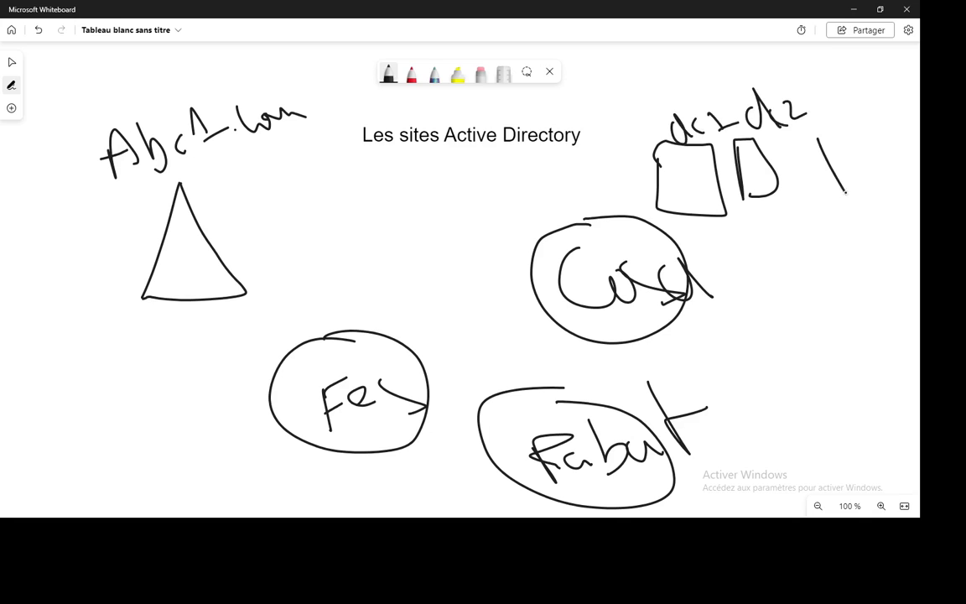
mouse_move(813, 118)
left_mouse_down()
mouse_move(837, 112)
mouse_move(849, 176)
left_mouse_up()
mouse_move(821, 91)
left_mouse_down()
mouse_move(841, 109)
mouse_move(856, 106)
left_mouse_up()
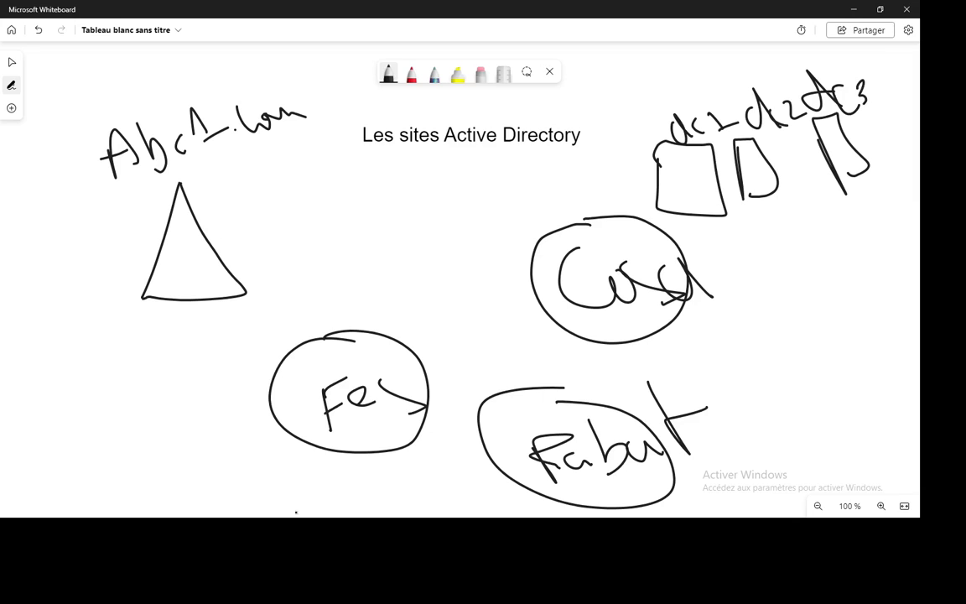
mouse_move(224, 454)
left_mouse_down()
mouse_move(226, 503)
mouse_move(245, 493)
left_mouse_up()
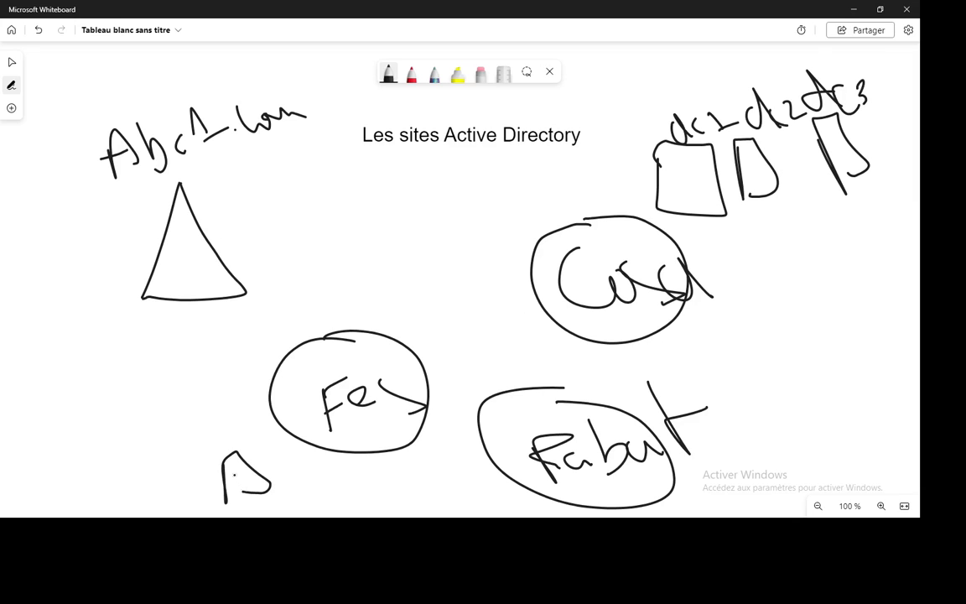
left_click(412, 74)
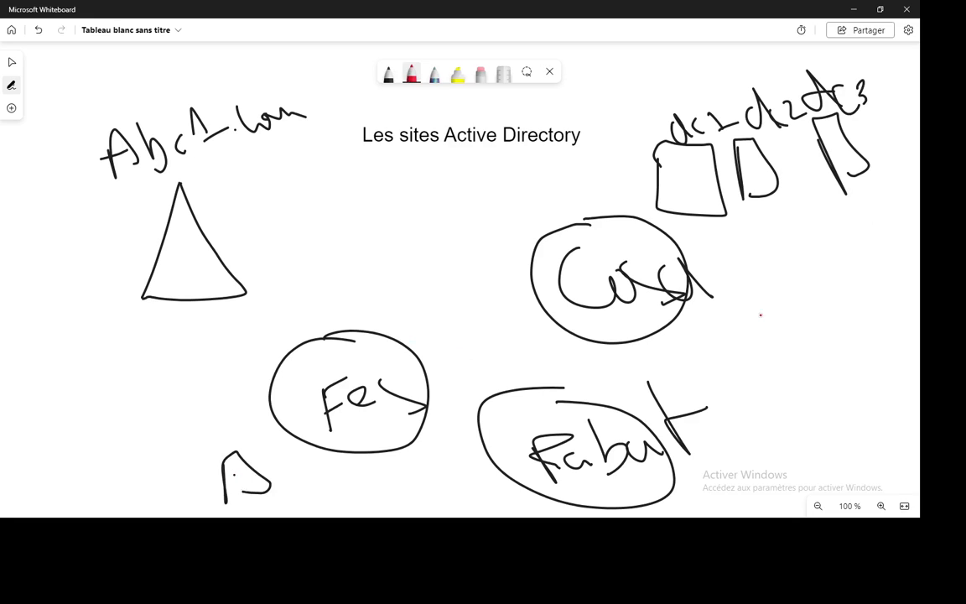
With multicolour ink, link Fes–Casa and Casa–Rabat and label both links VPN.
left_click(434, 74)
mouse_move(405, 343)
left_mouse_down()
mouse_move(448, 285)
mouse_move(560, 286)
left_mouse_up()
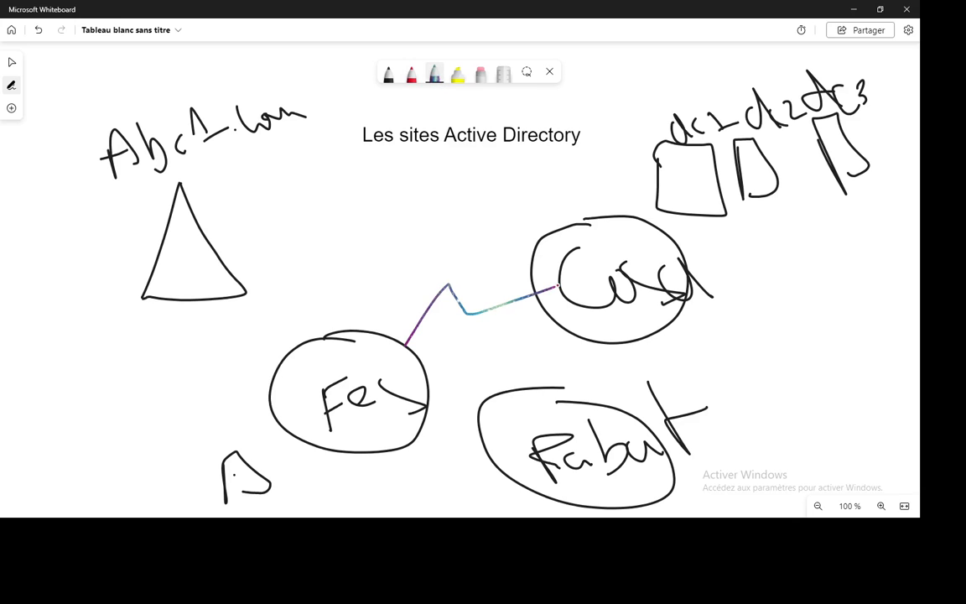
mouse_move(587, 337)
left_mouse_down()
mouse_move(602, 364)
mouse_move(558, 401)
left_mouse_up()
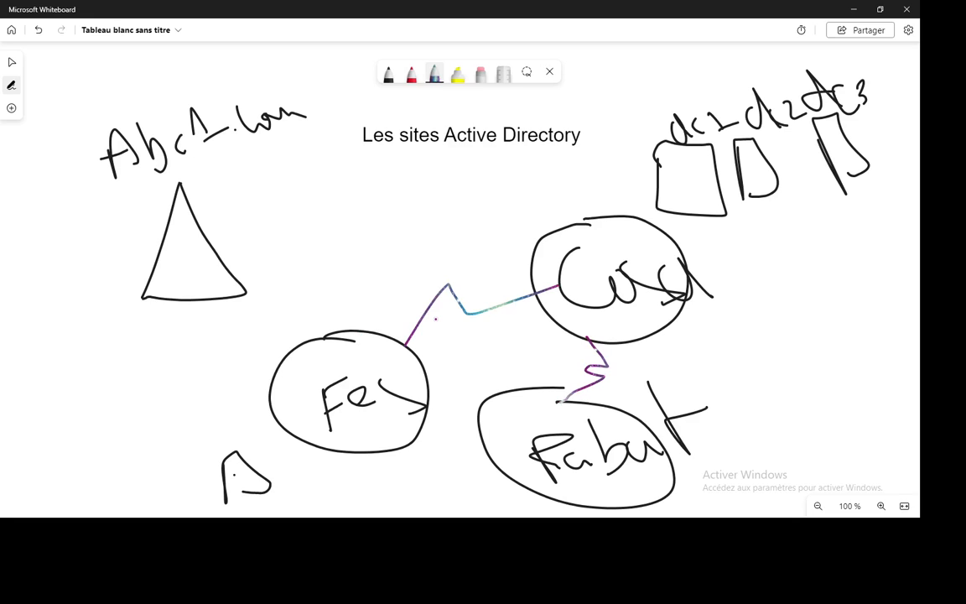
mouse_move(417, 250)
left_mouse_down()
mouse_move(427, 276)
mouse_move(439, 238)
mouse_move(453, 277)
left_mouse_up()
mouse_move(451, 239)
left_mouse_down()
mouse_move(480, 267)
mouse_move(488, 239)
left_mouse_up()
left_click(484, 270)
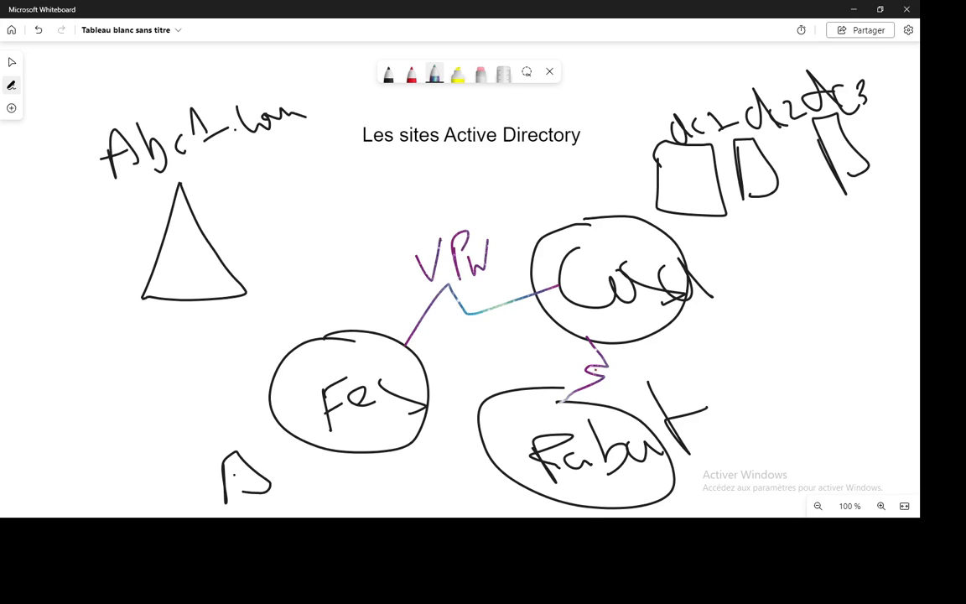
mouse_move(614, 351)
left_mouse_down()
mouse_move(622, 365)
mouse_move(637, 349)
mouse_move(653, 387)
left_mouse_up()
mouse_move(649, 349)
left_mouse_down()
mouse_move(655, 368)
mouse_move(688, 346)
mouse_move(683, 368)
left_mouse_up()
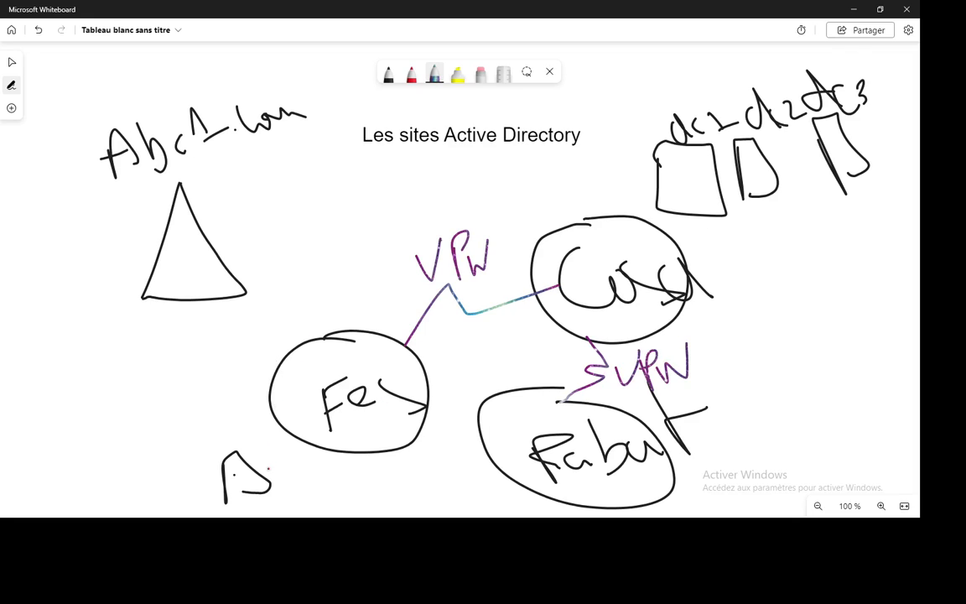
In red, write a note by the small triangle, draw a path to dc1, underline Abc1.com.
left_click(411, 74)
left_click_drag(187, 448, 215, 457)
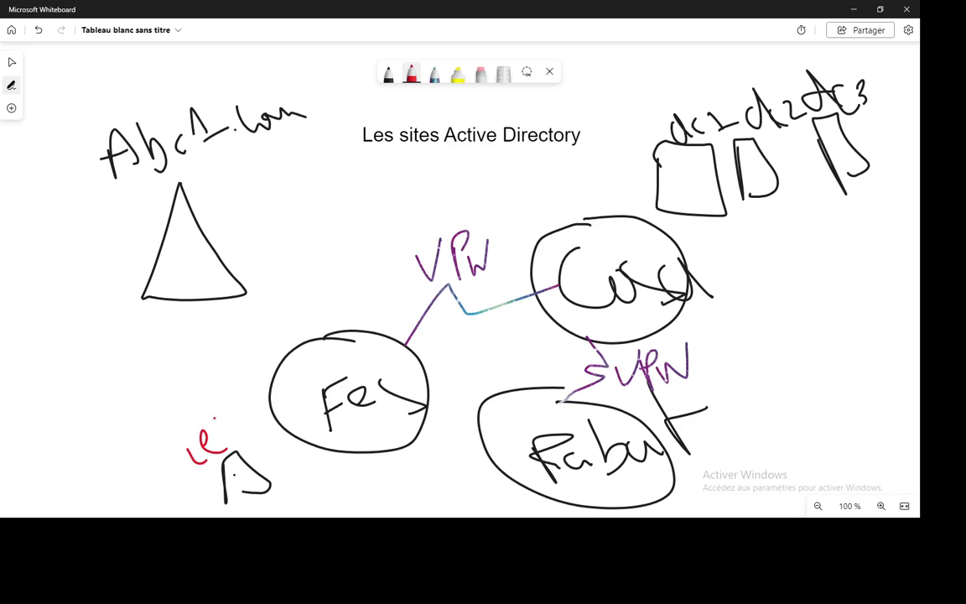
left_click_drag(221, 419, 228, 453)
left_click_drag(213, 434, 239, 427)
mouse_move(245, 475)
left_mouse_down()
mouse_move(276, 446)
mouse_move(323, 356)
mouse_move(549, 305)
mouse_move(680, 182)
mouse_move(689, 204)
left_mouse_up()
left_click_drag(77, 196, 288, 159)
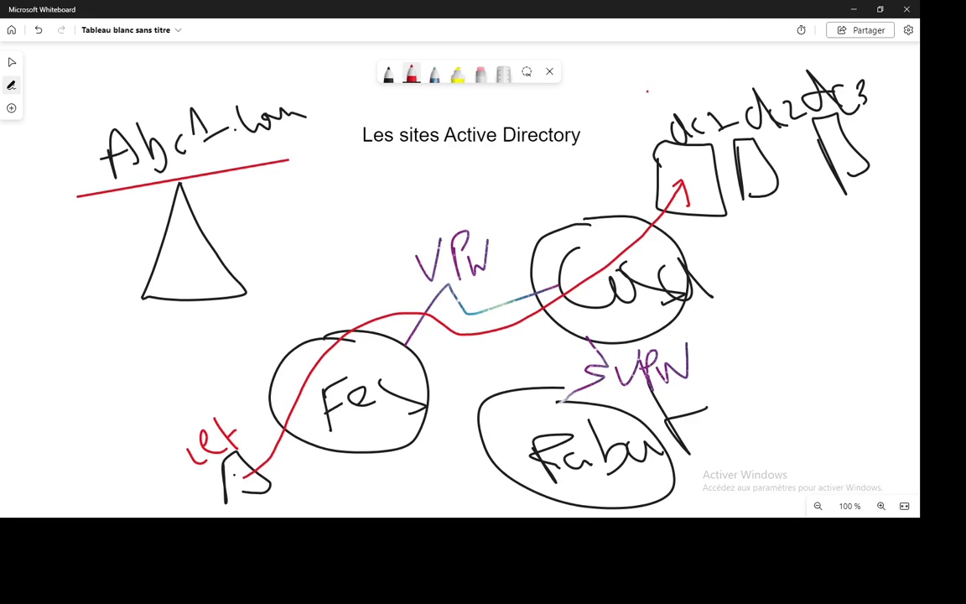
Highlight dc2 and a path to Fes in yellow, then circle dc3 red with an arrow to Rabat.
left_click(457, 74)
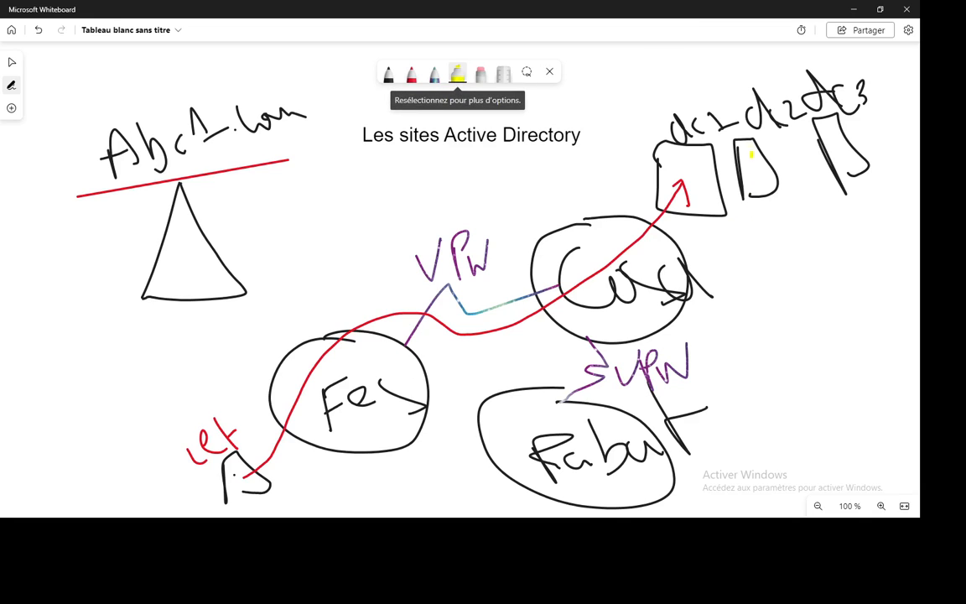
mouse_move(736, 120)
left_mouse_down()
mouse_move(731, 168)
mouse_move(781, 172)
mouse_move(735, 120)
left_mouse_up()
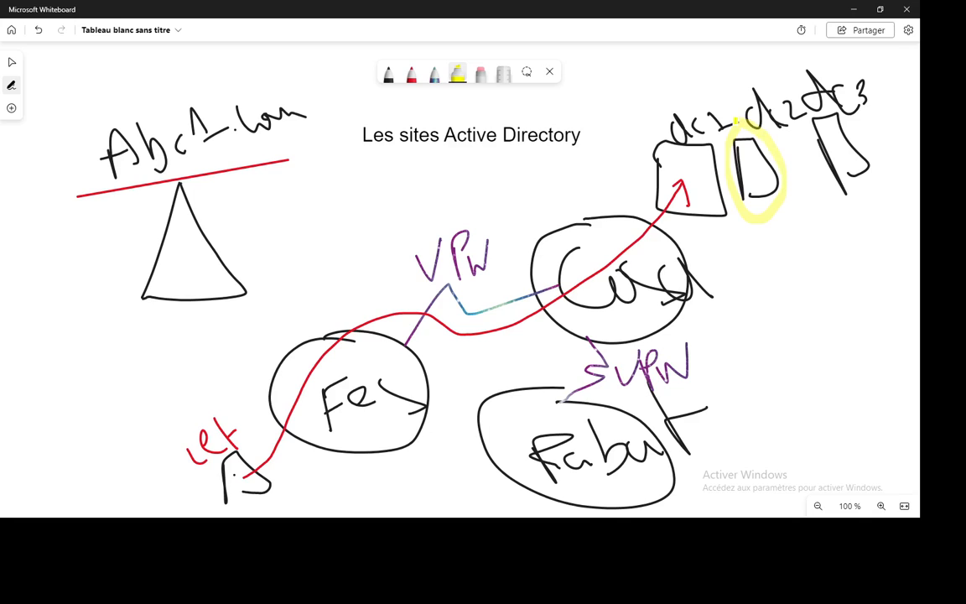
mouse_move(758, 220)
left_mouse_down()
mouse_move(377, 398)
mouse_move(423, 409)
left_mouse_up()
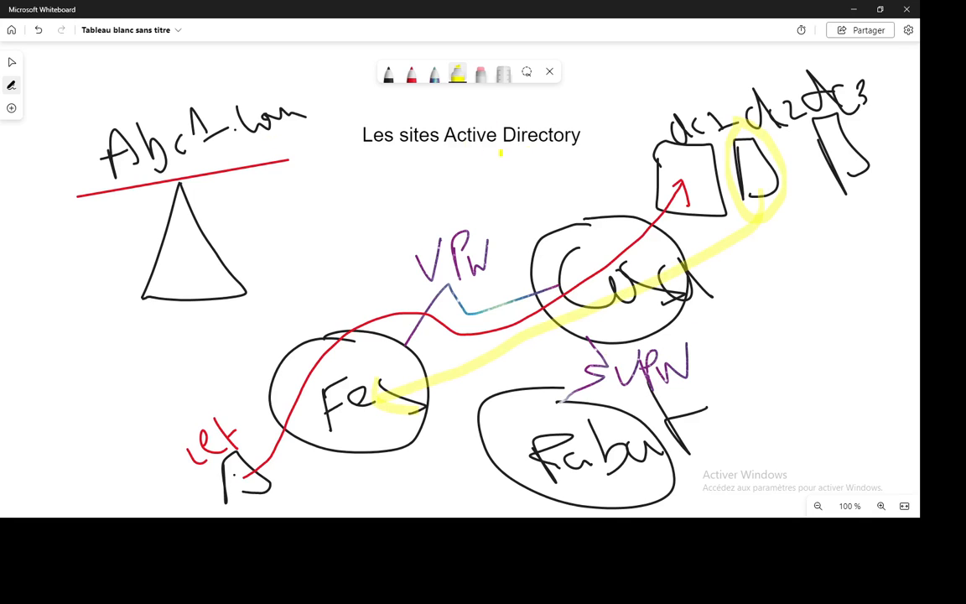
left_click(412, 78)
mouse_move(800, 87)
left_mouse_down()
mouse_move(856, 210)
mouse_move(803, 97)
left_mouse_up()
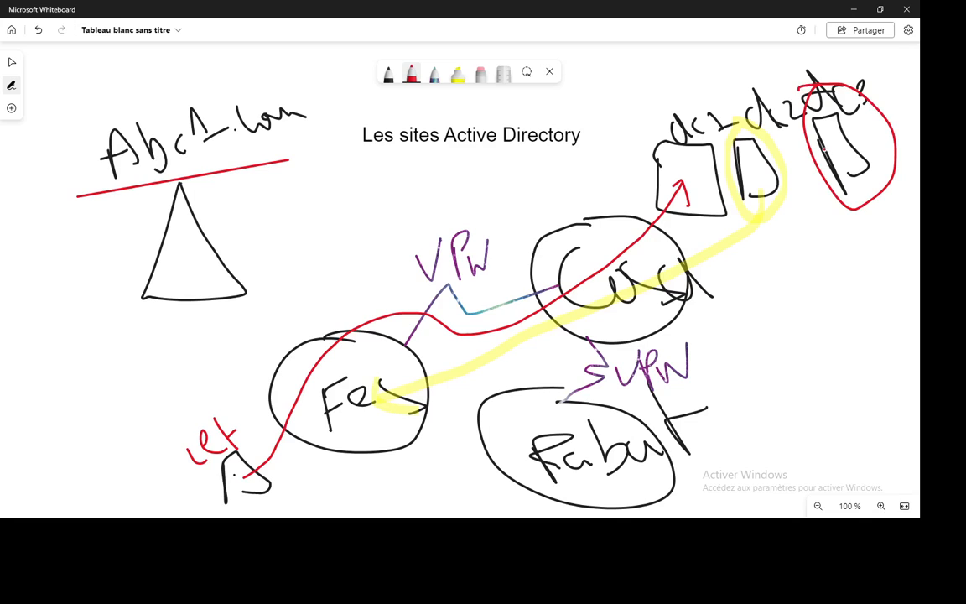
mouse_move(854, 210)
left_mouse_down()
mouse_move(797, 327)
mouse_move(670, 448)
mouse_move(610, 480)
mouse_move(643, 483)
left_mouse_up()
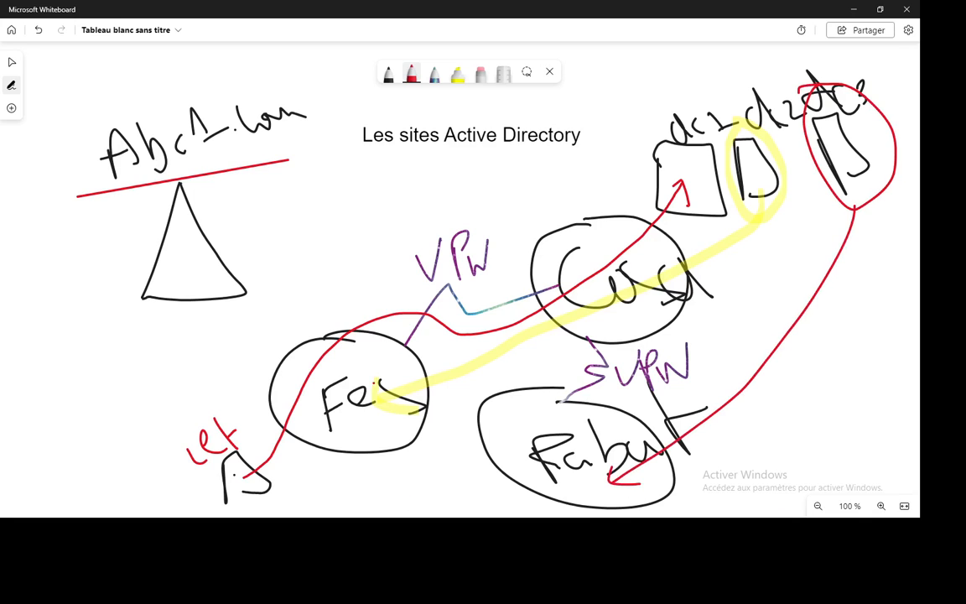
left_click(388, 73)
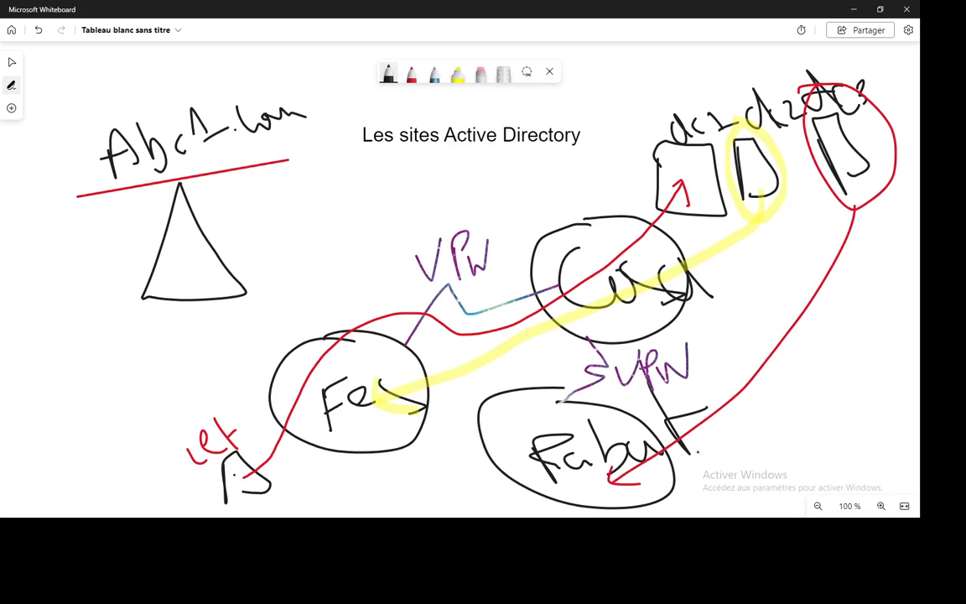
Draw server boxes labelled dc3 beside Rabat and dc1 above the Casa circle.
mouse_move(705, 445)
left_mouse_down()
mouse_move(711, 498)
mouse_move(735, 441)
mouse_move(738, 494)
mouse_move(766, 427)
mouse_move(784, 436)
left_mouse_up()
mouse_move(811, 422)
left_mouse_down()
mouse_move(806, 434)
mouse_move(849, 419)
mouse_move(838, 440)
left_mouse_up()
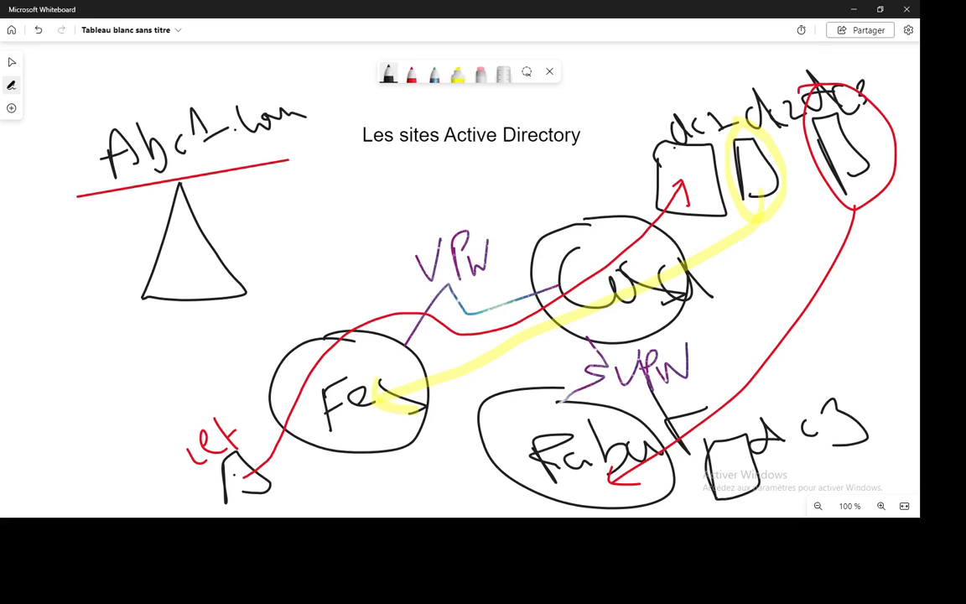
left_click_drag(515, 177, 556, 235)
mouse_move(515, 176)
left_mouse_down()
mouse_move(577, 155)
mouse_move(618, 216)
left_mouse_up()
left_click_drag(618, 216, 556, 239)
mouse_move(577, 180)
left_mouse_down()
mouse_move(580, 201)
mouse_move(612, 176)
mouse_move(635, 193)
left_mouse_up()
left_click(618, 168)
left_click_drag(626, 187, 665, 179)
Draw a server box above the Fes circle and label it dc2.
left_click(298, 386)
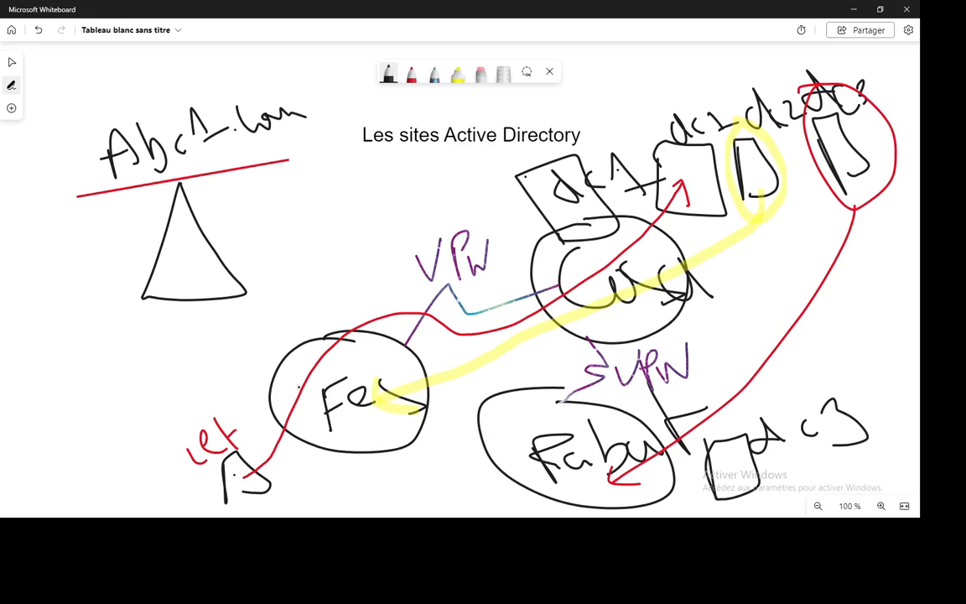
mouse_move(281, 287)
left_mouse_down()
mouse_move(300, 340)
mouse_move(302, 278)
mouse_move(350, 332)
left_mouse_up()
left_click_drag(282, 257, 291, 268)
mouse_move(314, 255)
left_mouse_down()
mouse_move(312, 266)
mouse_move(341, 253)
mouse_move(361, 260)
left_mouse_up()
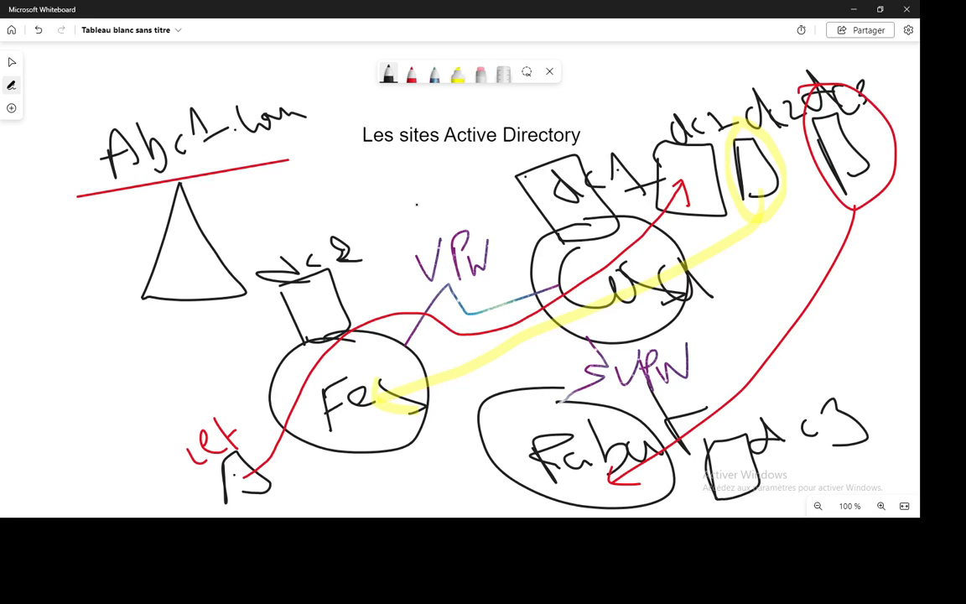
In red, loop around Fes and its server and draw a bottom line to dc3.
left_click(411, 73)
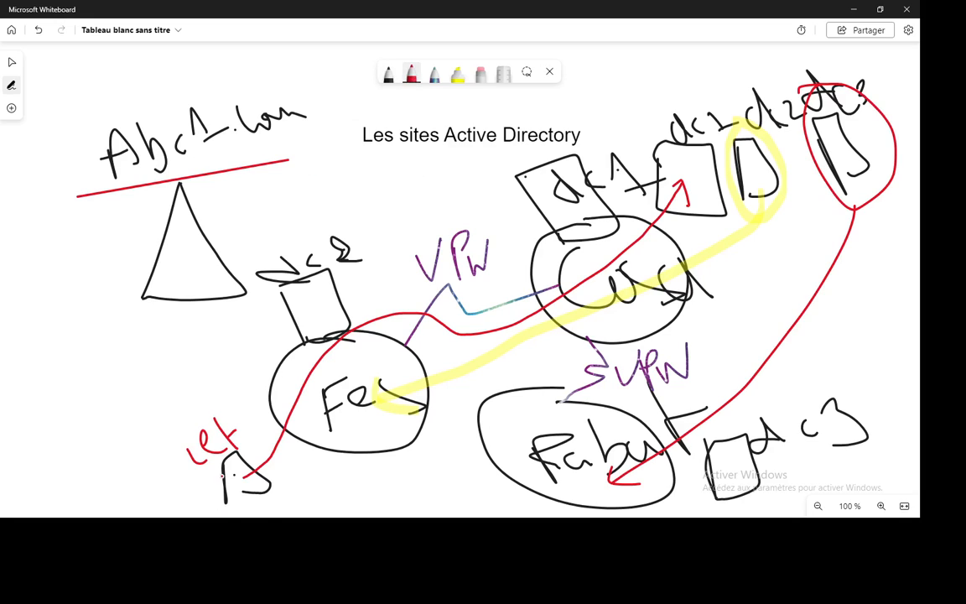
mouse_move(248, 495)
left_mouse_down()
mouse_move(410, 459)
mouse_move(429, 211)
mouse_move(309, 180)
mouse_move(306, 283)
mouse_move(334, 277)
left_mouse_up()
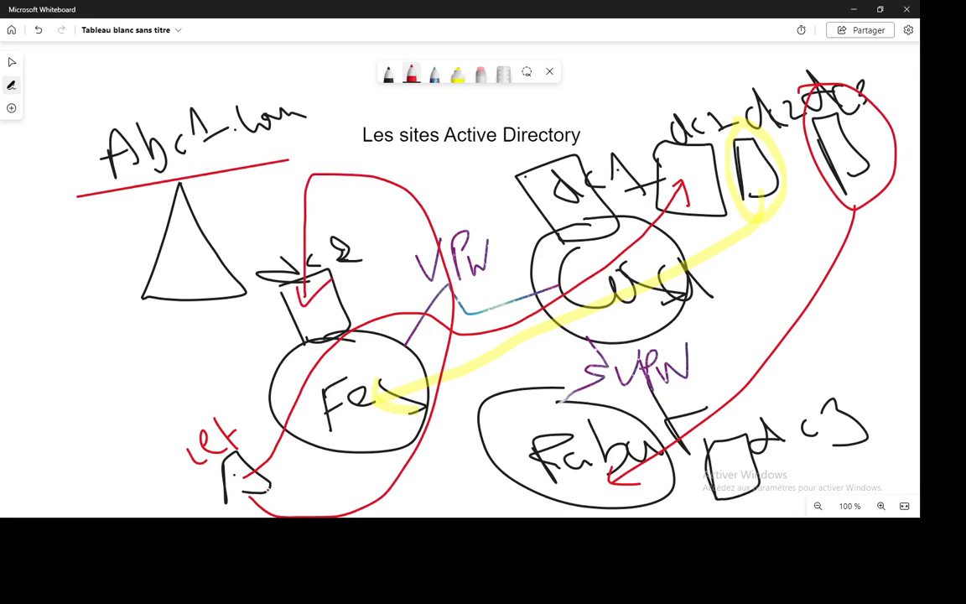
mouse_move(249, 488)
left_mouse_down()
mouse_move(512, 503)
mouse_move(759, 463)
left_mouse_up()
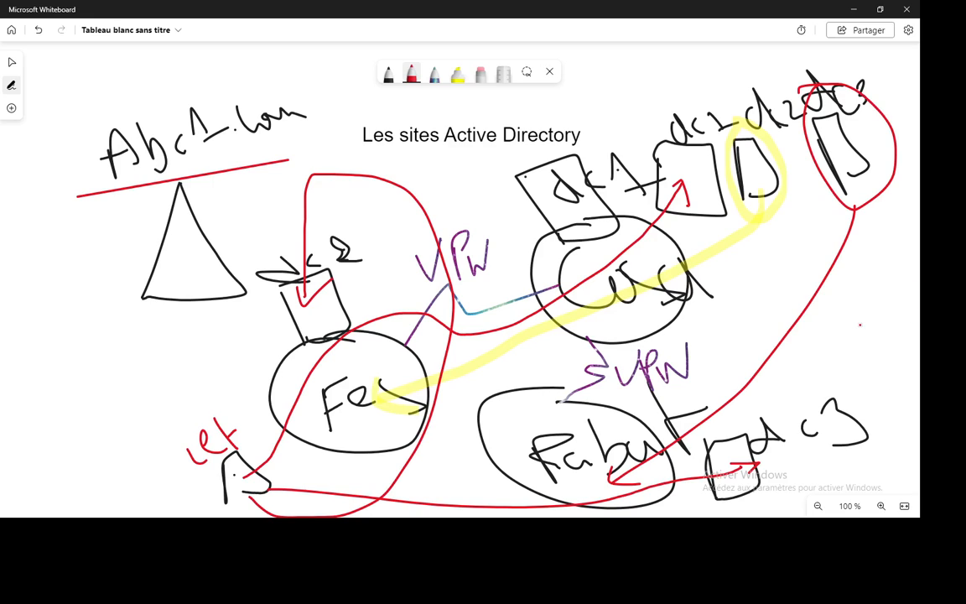
left_click(12, 62)
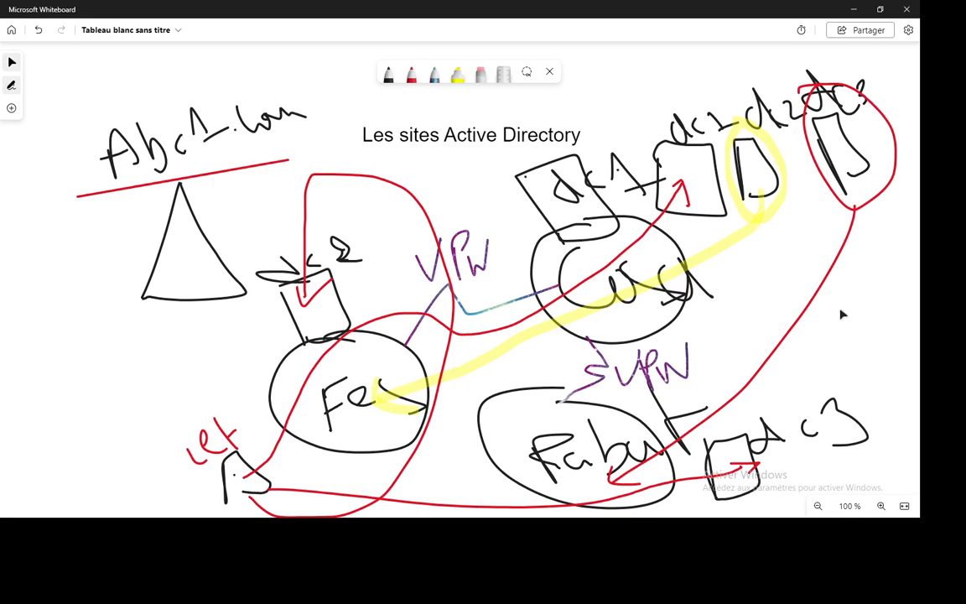
On a fresh area of the board, draw a black router box with a handwritten label.
scroll(760, 293, "down", 2)
scroll(677, 362, "down", 8)
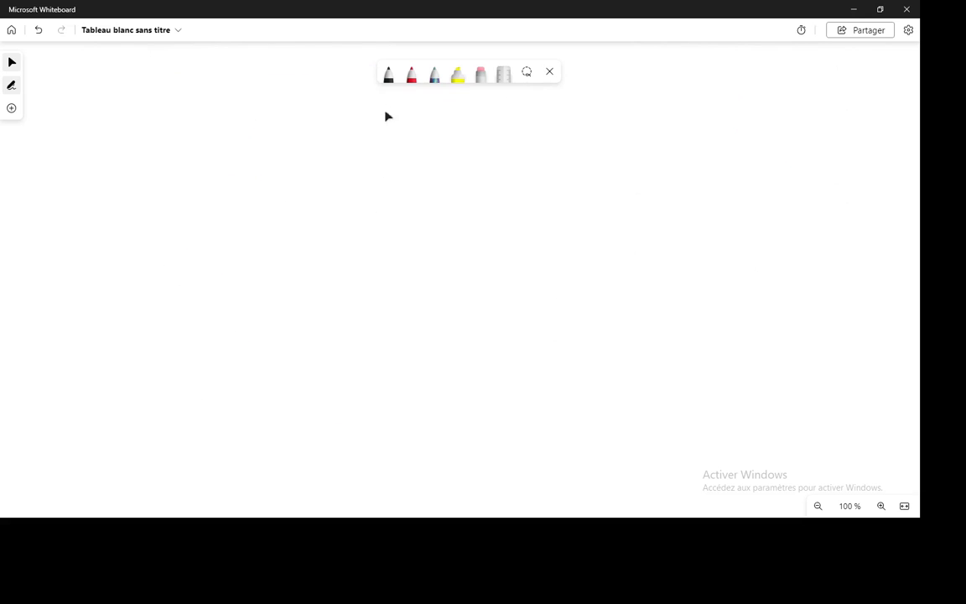
left_click(388, 75)
left_click_drag(415, 236, 424, 371)
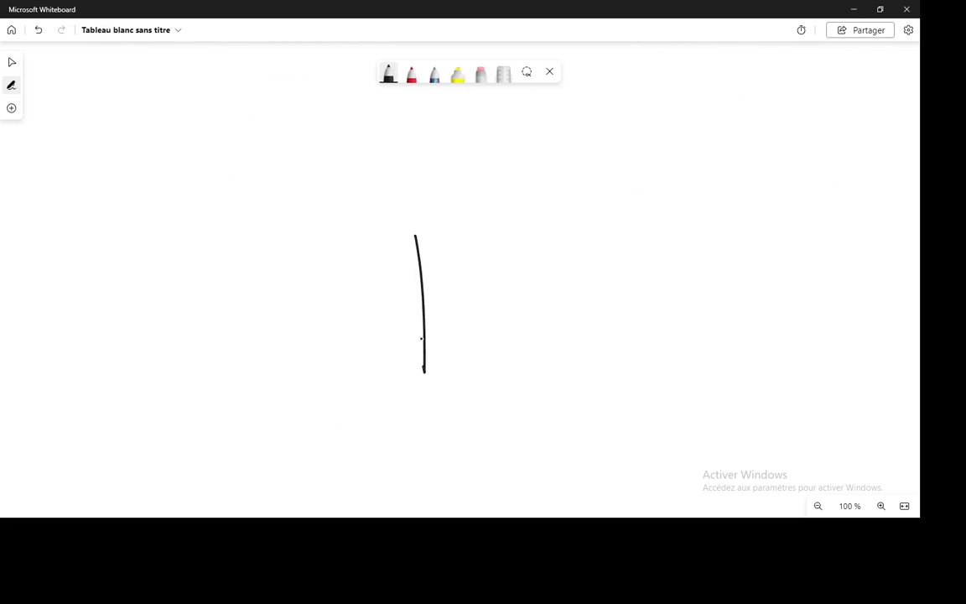
mouse_move(417, 238)
left_mouse_down()
mouse_move(457, 230)
mouse_move(496, 379)
mouse_move(424, 367)
left_mouse_up()
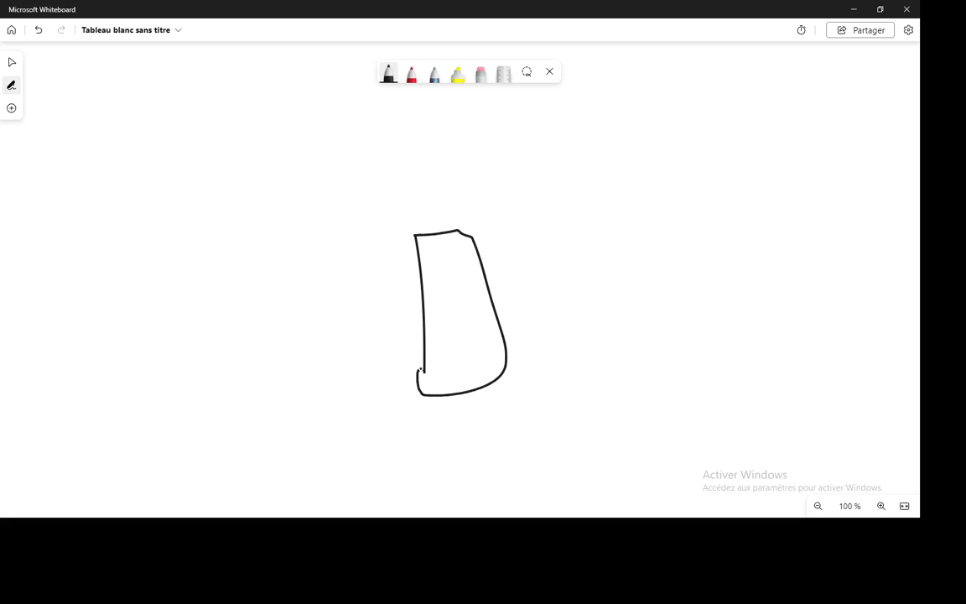
mouse_move(442, 299)
left_mouse_down()
mouse_move(459, 355)
mouse_move(464, 335)
mouse_move(543, 352)
left_mouse_up()
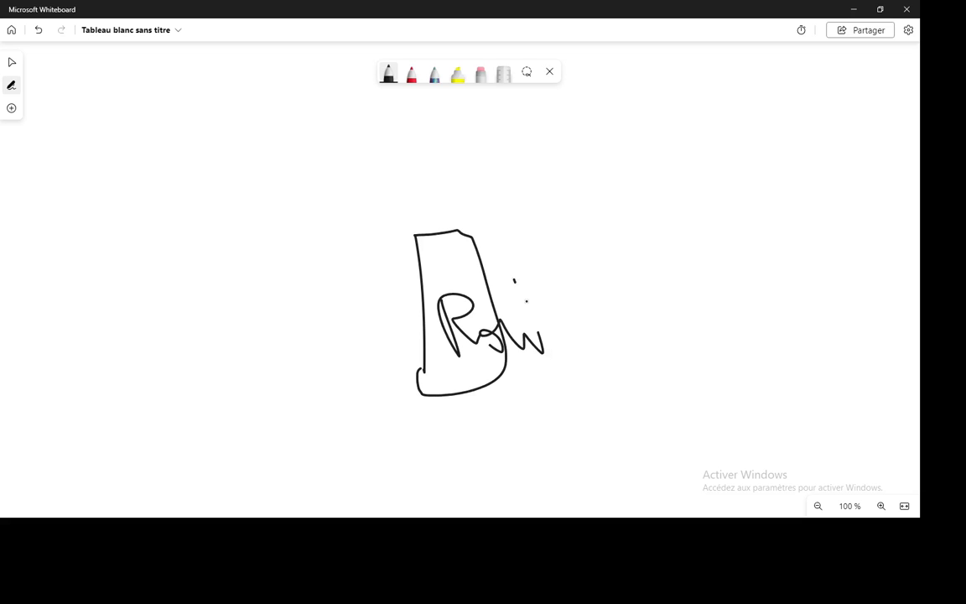
left_click_drag(514, 279, 545, 326)
left_click_drag(532, 299, 554, 293)
left_click_drag(567, 332, 625, 338)
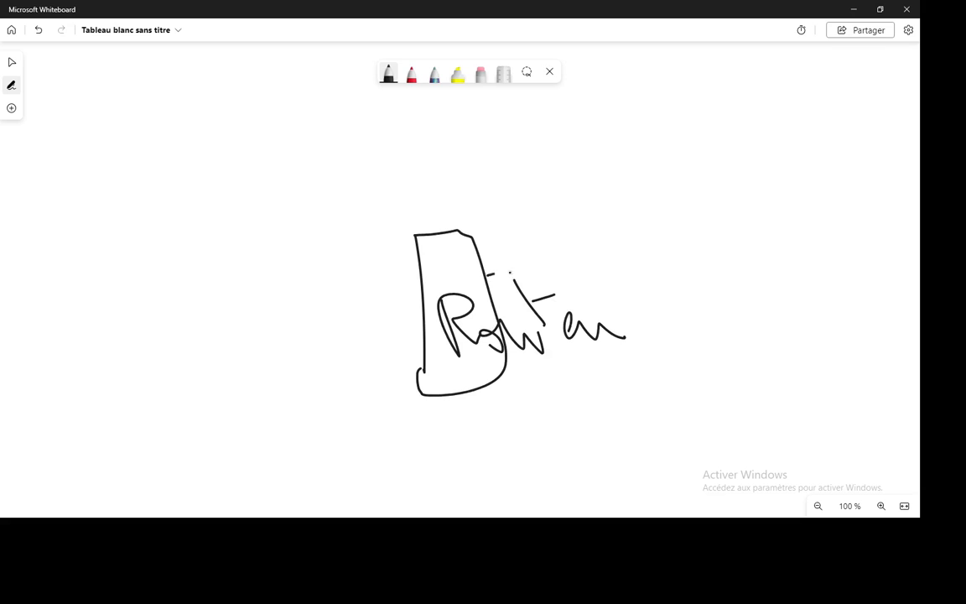
Draw a link from the router to a labelled box on the right.
left_click_drag(486, 274, 807, 246)
left_click_drag(784, 195, 830, 317)
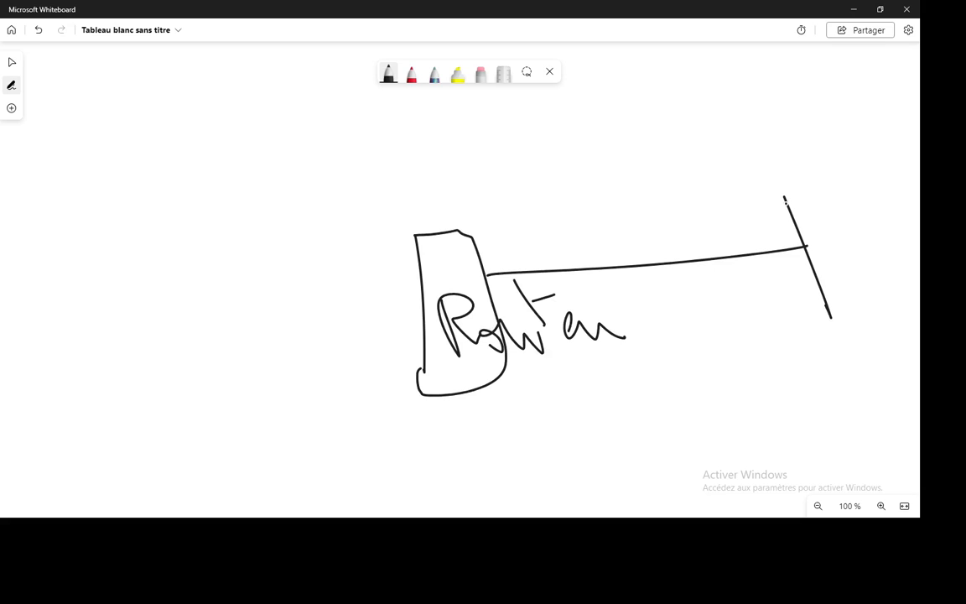
mouse_move(786, 191)
left_mouse_down()
mouse_move(882, 226)
mouse_move(839, 315)
left_mouse_up()
left_click_drag(760, 109, 793, 153)
mouse_move(772, 168)
left_mouse_down()
mouse_move(788, 141)
mouse_move(834, 153)
mouse_move(919, 130)
left_mouse_up()
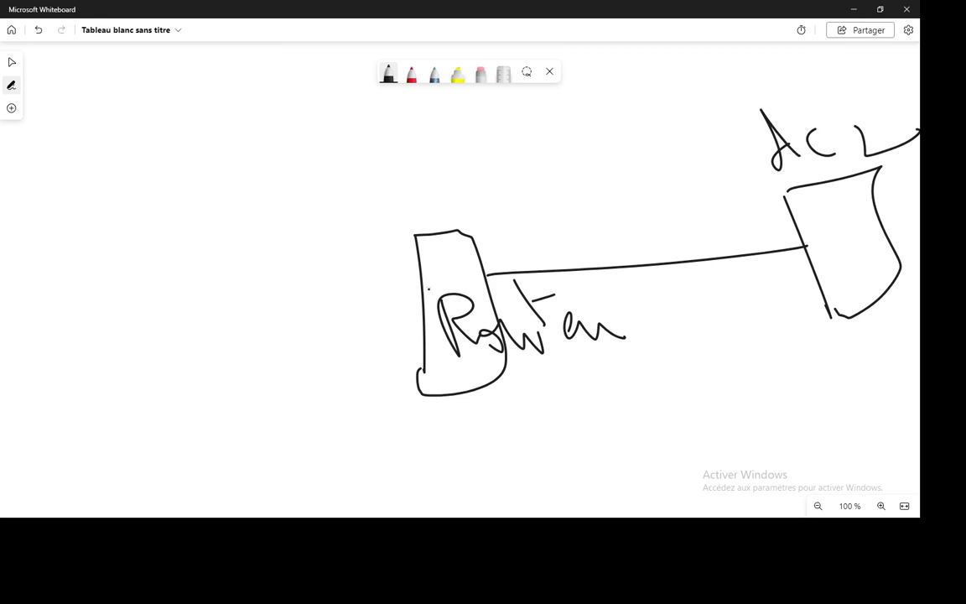
Draw a link from the router to a labelled box on the left.
left_click_drag(423, 289, 130, 283)
mouse_move(143, 217)
left_mouse_down()
mouse_move(125, 360)
mouse_move(73, 265)
mouse_move(150, 222)
left_mouse_up()
mouse_move(82, 219)
left_mouse_down()
mouse_move(107, 388)
mouse_move(143, 217)
mouse_move(74, 220)
left_mouse_up()
mouse_move(103, 159)
left_mouse_down()
mouse_move(120, 127)
mouse_move(124, 159)
mouse_move(152, 165)
left_mouse_up()
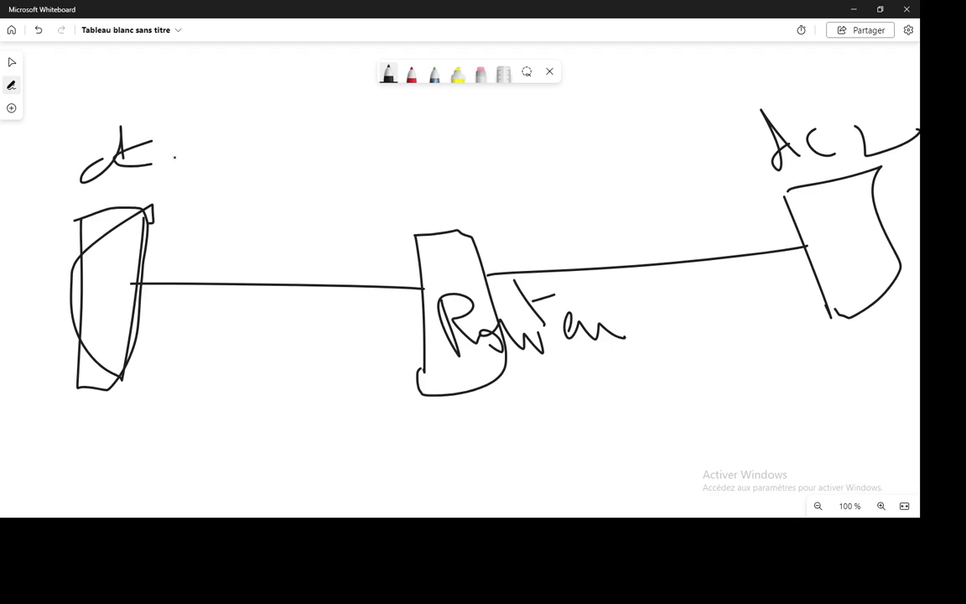
mouse_move(187, 127)
left_mouse_down()
mouse_move(206, 151)
mouse_move(222, 150)
left_mouse_up()
left_click(12, 108)
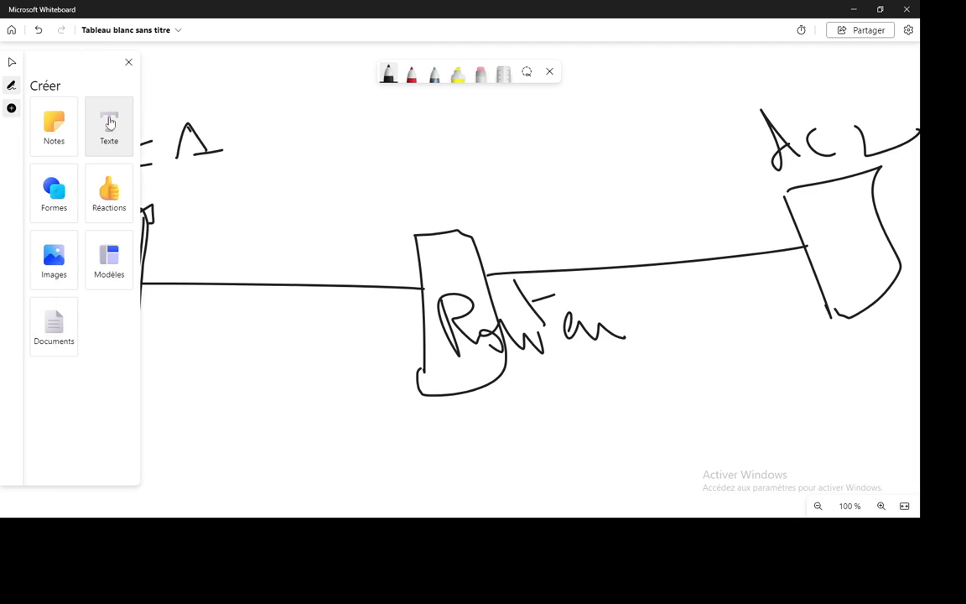
Place typed text 192.168.11.0/24 below the left link and 192.168.12.0/24 above the right link.
left_click_drag(109, 122, 203, 389)
type("1")
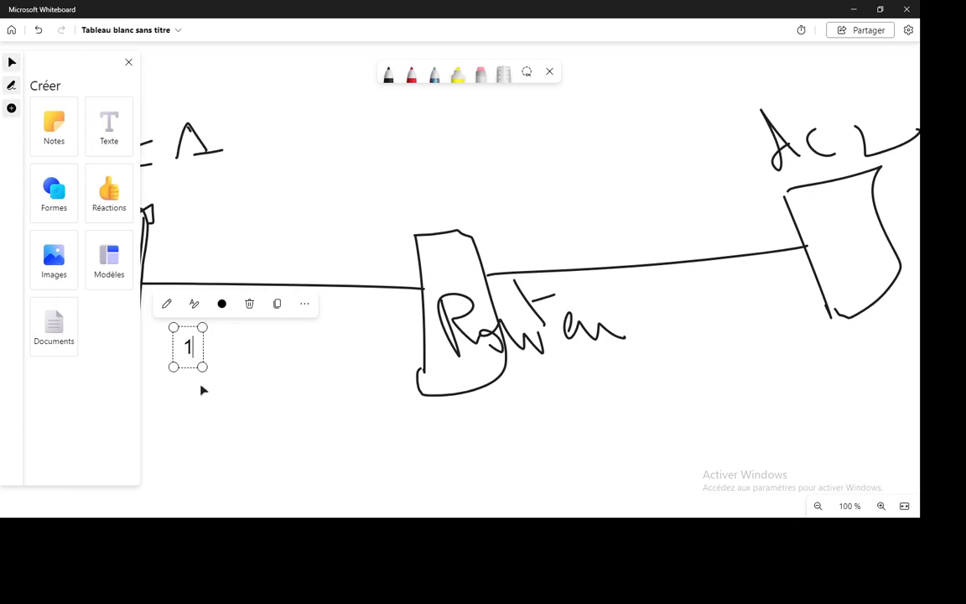
type("92.16")
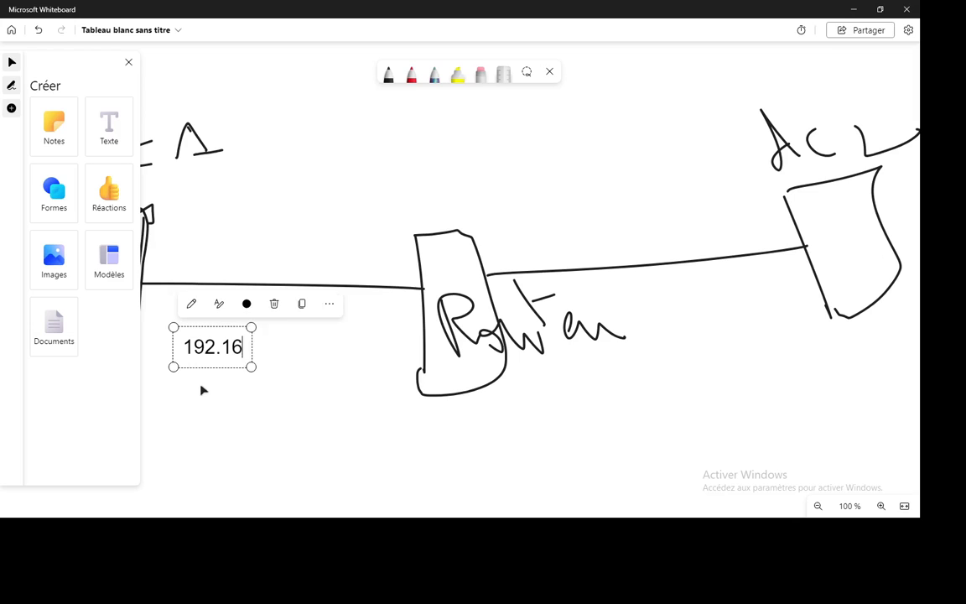
type("8.11")
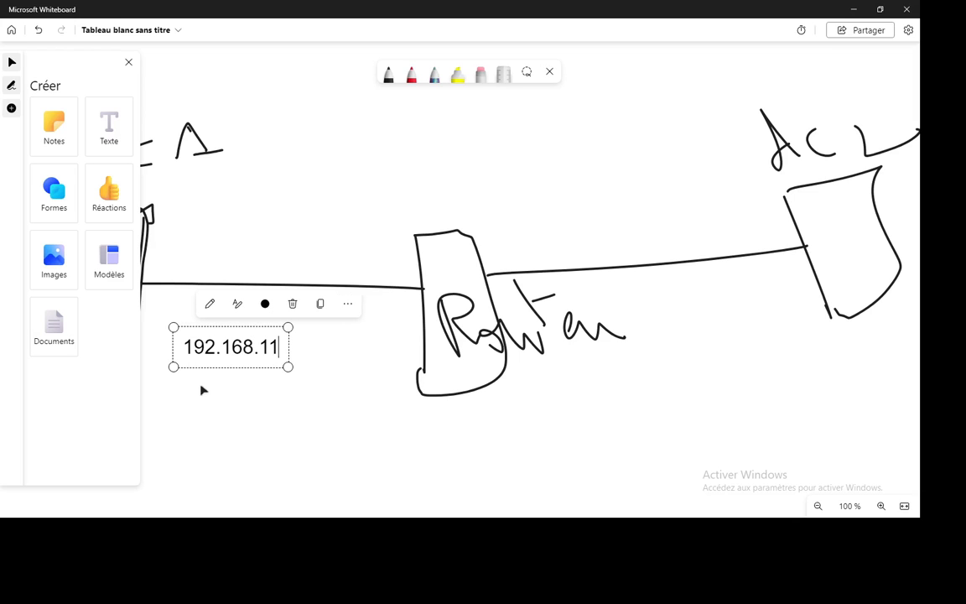
type(".0/24")
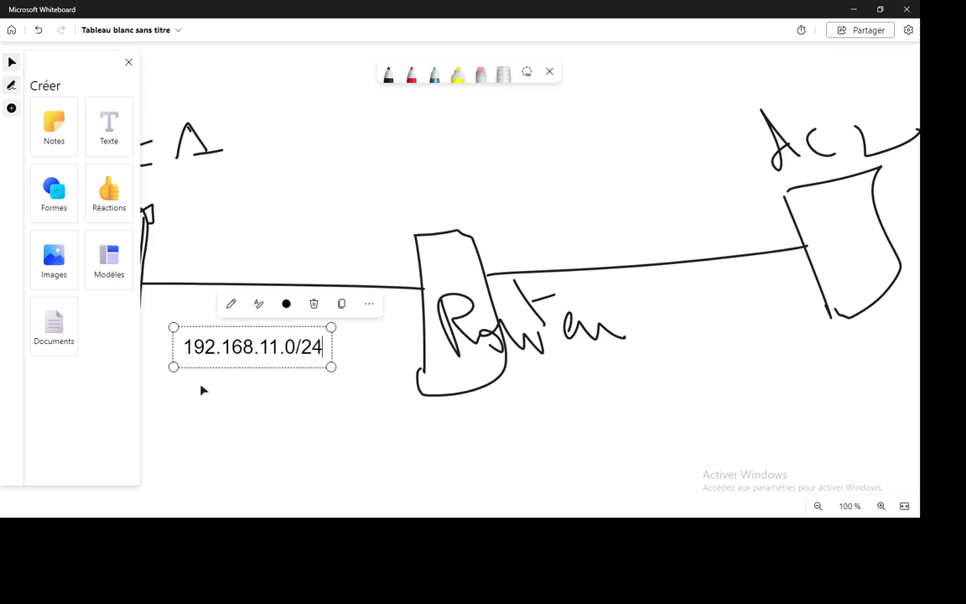
left_click(630, 379)
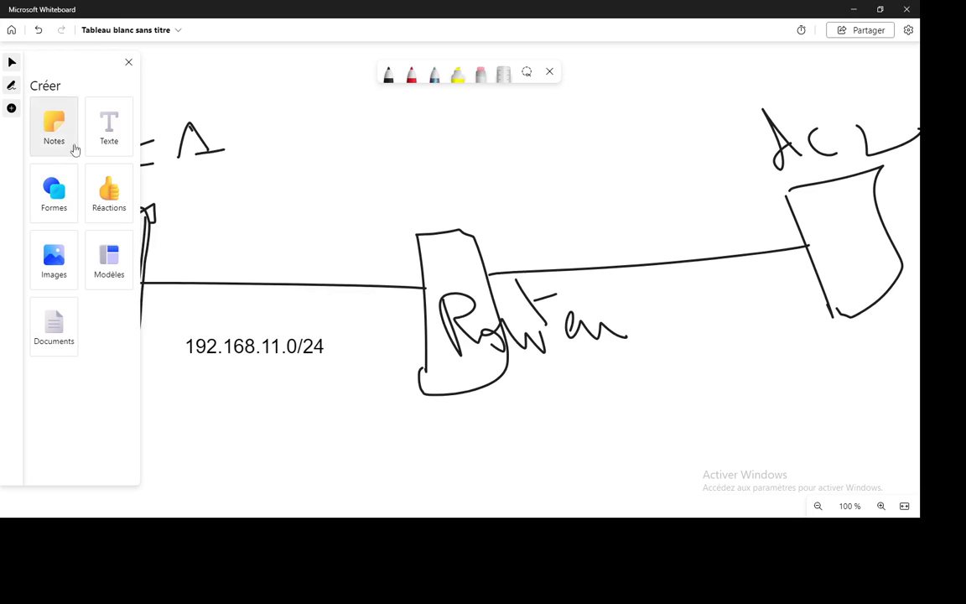
left_click(109, 126)
left_click(603, 211)
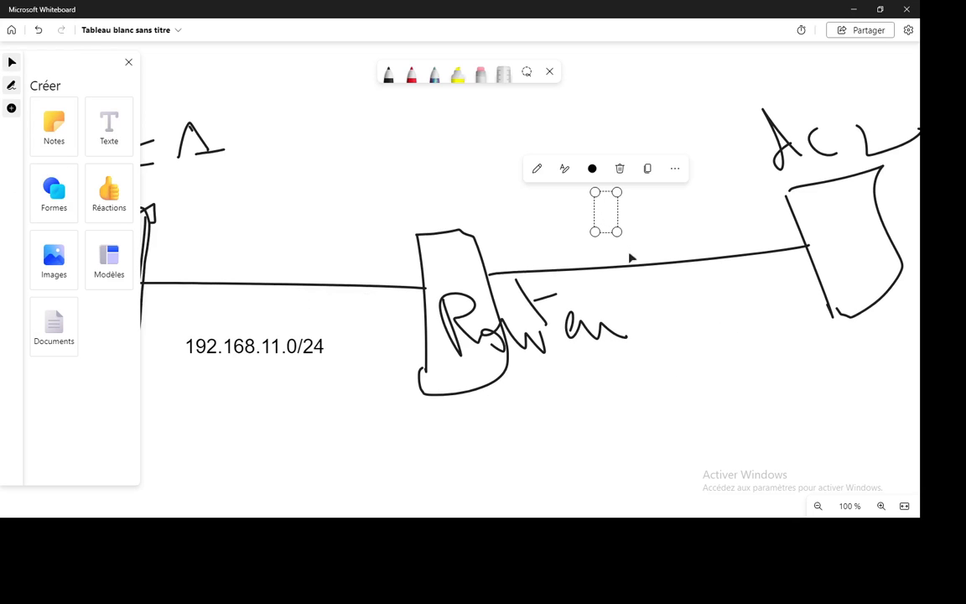
type("192.168")
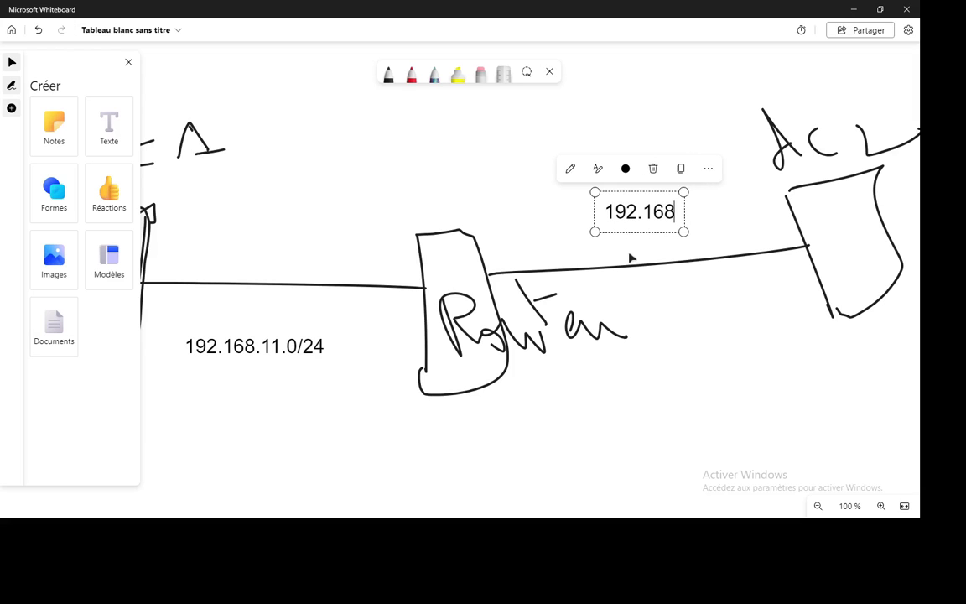
type(".12.")
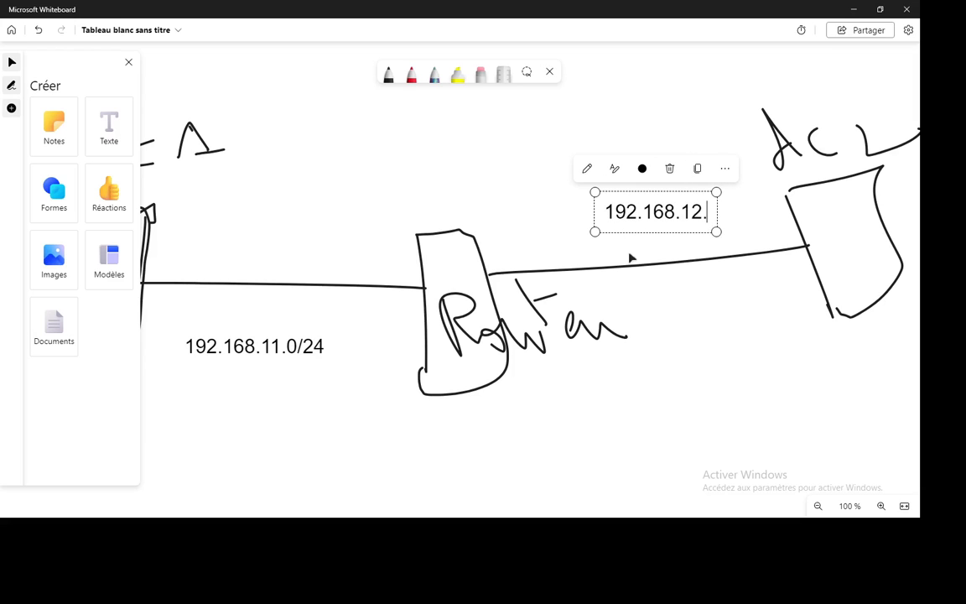
type("0/24")
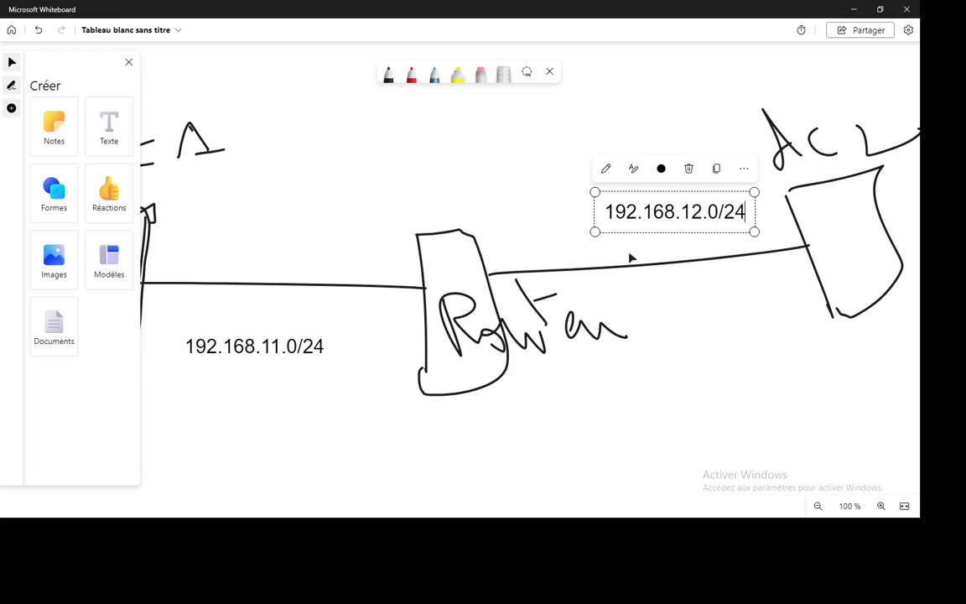
left_click(129, 63)
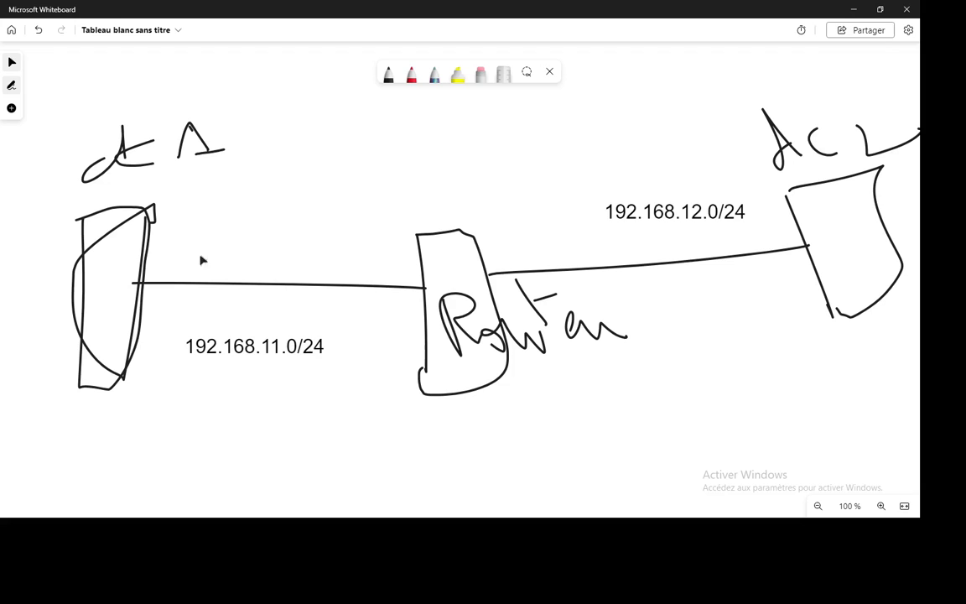
Handwrite host numbers by both boxes and router interfaces, then circle the left network in red.
left_click(389, 77)
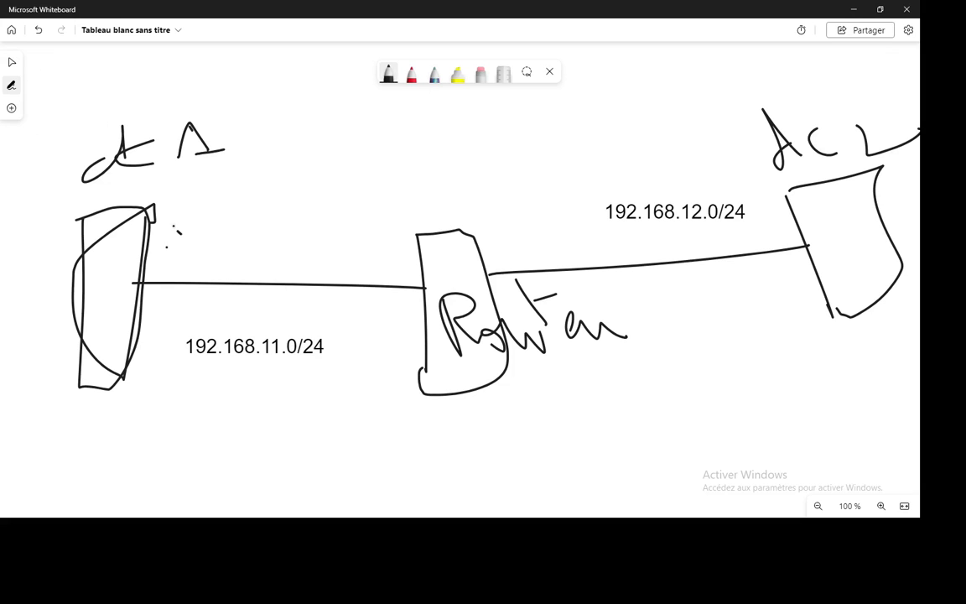
mouse_move(174, 226)
left_mouse_down()
mouse_move(190, 247)
mouse_move(212, 249)
mouse_move(211, 206)
mouse_move(234, 202)
mouse_move(222, 222)
left_mouse_up()
left_click_drag(390, 261, 401, 272)
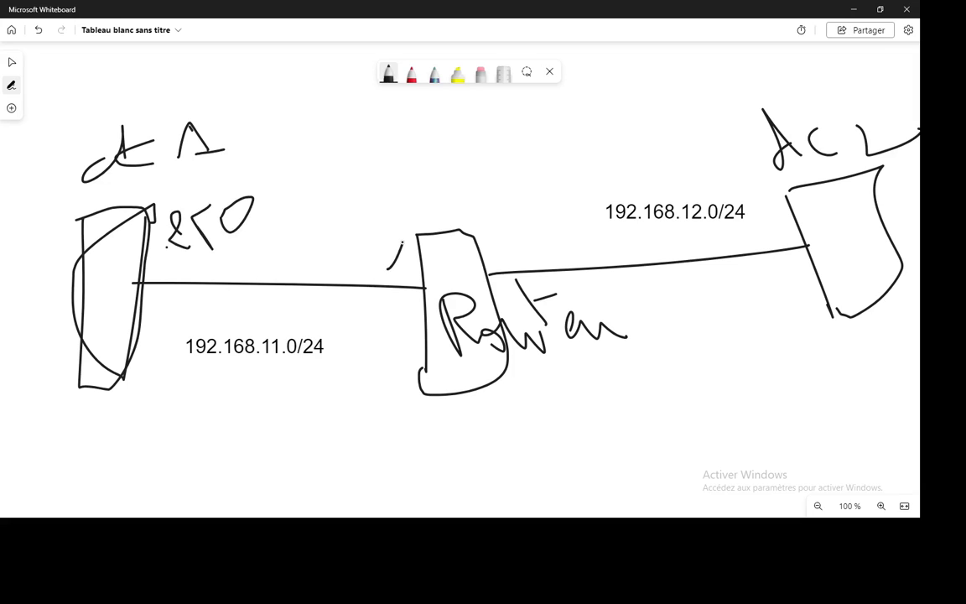
left_click(409, 273)
mouse_move(506, 237)
left_mouse_down()
mouse_move(510, 262)
mouse_move(541, 245)
left_mouse_up()
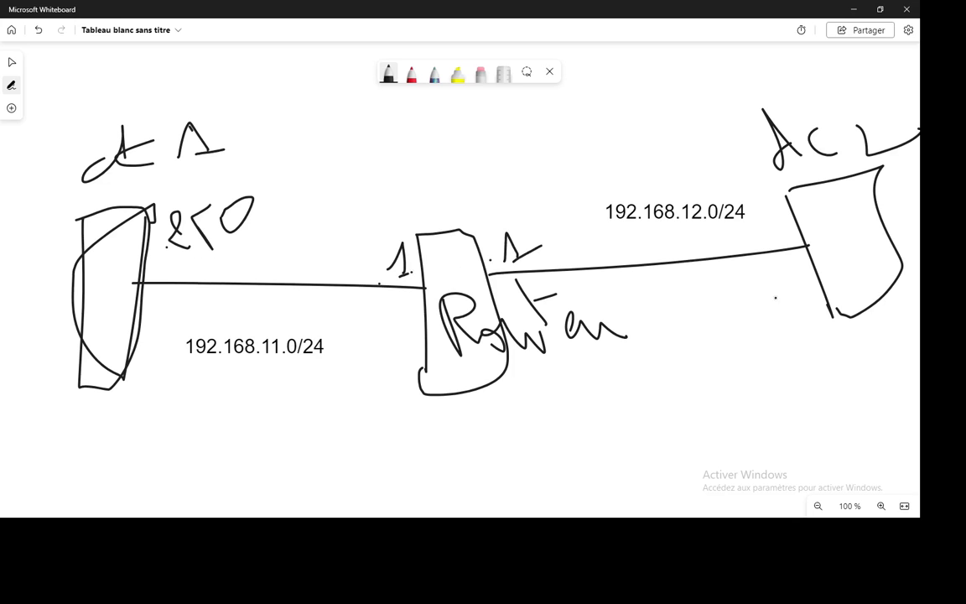
mouse_move(755, 285)
left_mouse_down()
mouse_move(775, 317)
mouse_move(809, 319)
left_mouse_up()
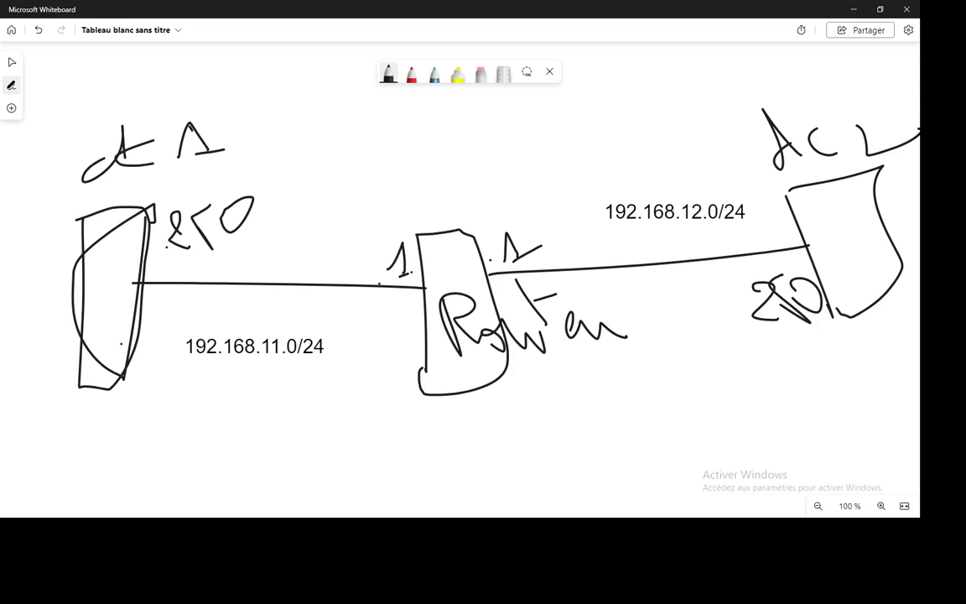
left_click(411, 74)
mouse_move(275, 106)
left_mouse_down()
mouse_move(226, 72)
mouse_move(99, 71)
mouse_move(10, 164)
mouse_move(71, 429)
mouse_move(298, 432)
mouse_move(310, 252)
mouse_move(277, 99)
left_mouse_up()
Handwrite a red site name beneath the circled left network.
mouse_move(69, 463)
left_mouse_down()
mouse_move(83, 513)
mouse_move(102, 486)
mouse_move(126, 507)
mouse_move(151, 476)
mouse_move(174, 501)
mouse_move(201, 503)
left_mouse_up()
left_click(96, 476)
mouse_move(228, 470)
left_mouse_down()
mouse_move(249, 516)
mouse_move(284, 473)
mouse_move(289, 427)
left_mouse_up()
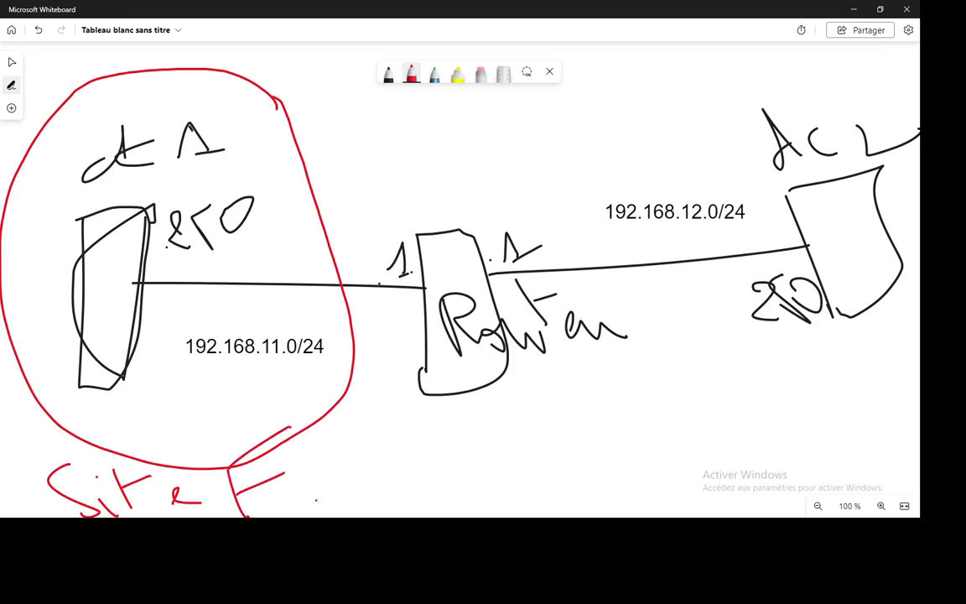
left_click_drag(303, 480, 350, 500)
mouse_move(306, 437)
left_mouse_down()
mouse_move(335, 445)
mouse_move(362, 503)
left_mouse_up()
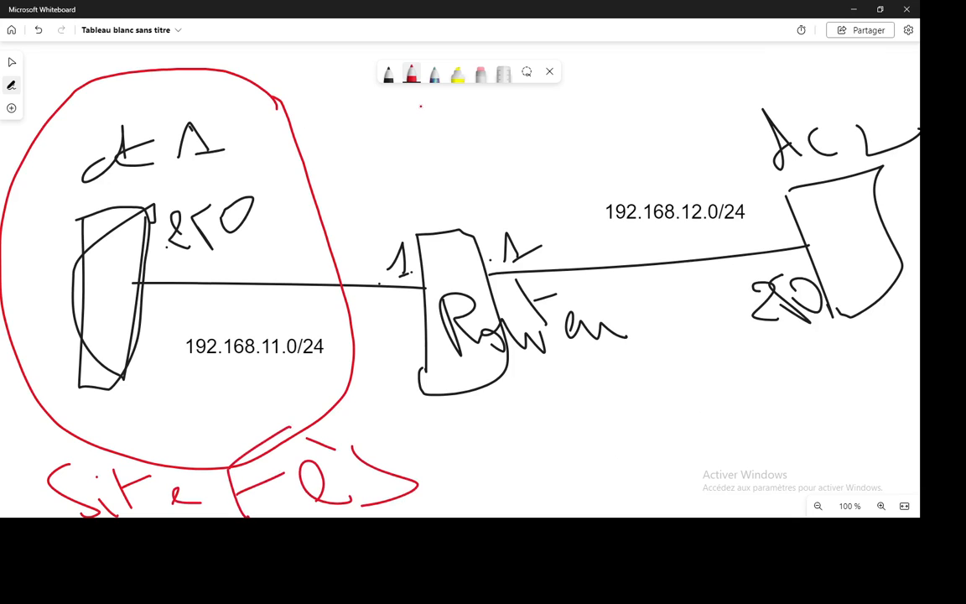
Circle the right network in red, name its site, and switch to VMware Workstation.
mouse_move(743, 60)
left_mouse_down()
mouse_move(591, 117)
mouse_move(536, 251)
mouse_move(847, 423)
mouse_move(876, 160)
mouse_move(708, 71)
left_mouse_up()
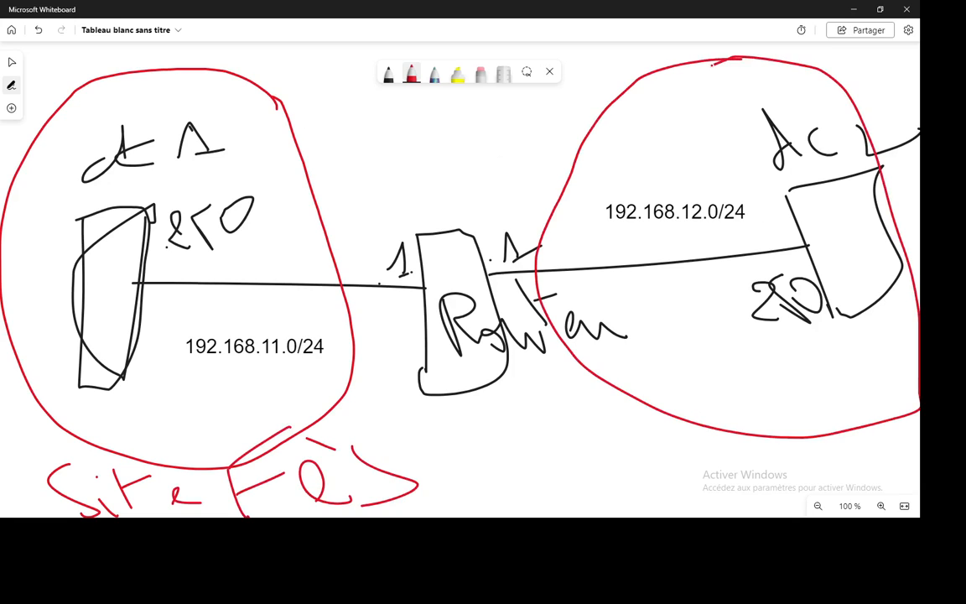
mouse_move(647, 442)
left_mouse_down()
mouse_move(650, 493)
mouse_move(696, 500)
left_mouse_up()
mouse_move(715, 461)
left_mouse_down()
mouse_move(723, 500)
mouse_move(744, 486)
mouse_move(798, 495)
left_mouse_up()
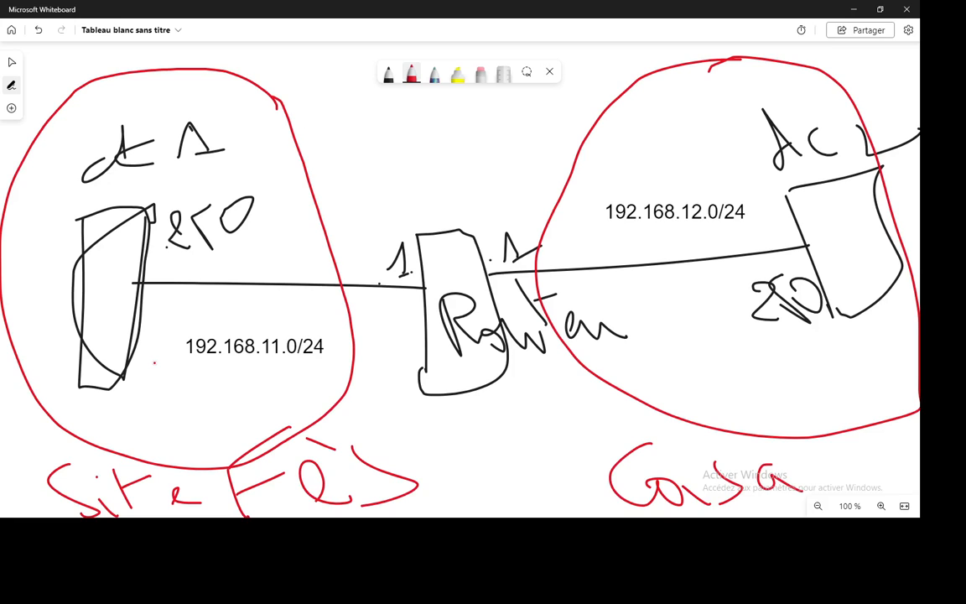
key("alt+Tab")
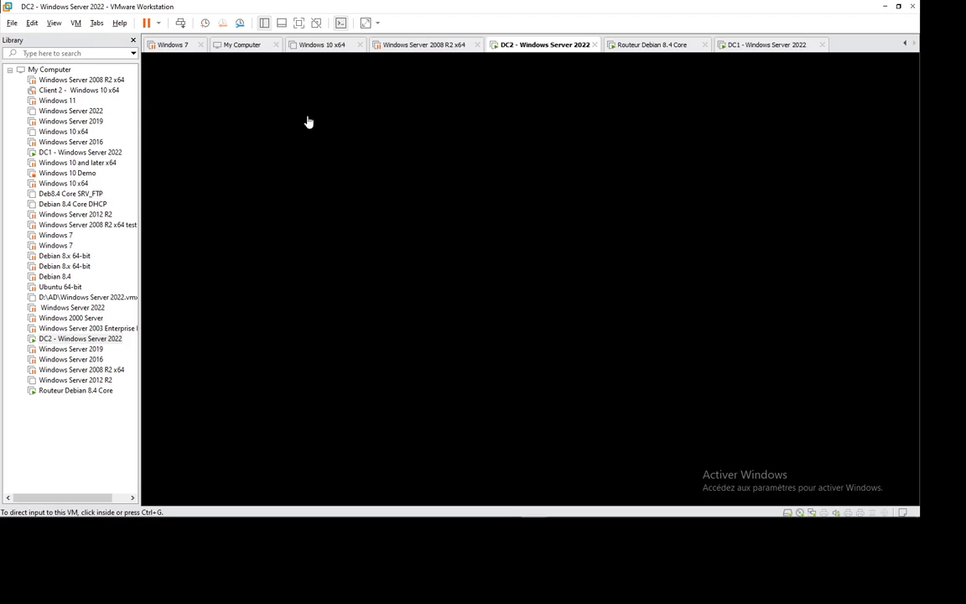
Glance at the router and DC1 consoles, then return to the DC2 tab.
left_click(650, 46)
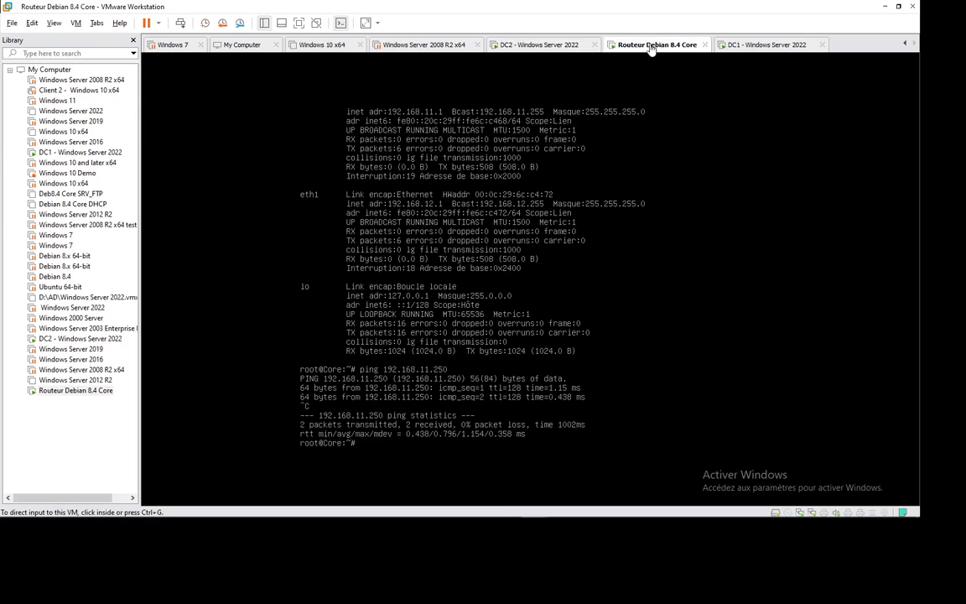
left_click(542, 47)
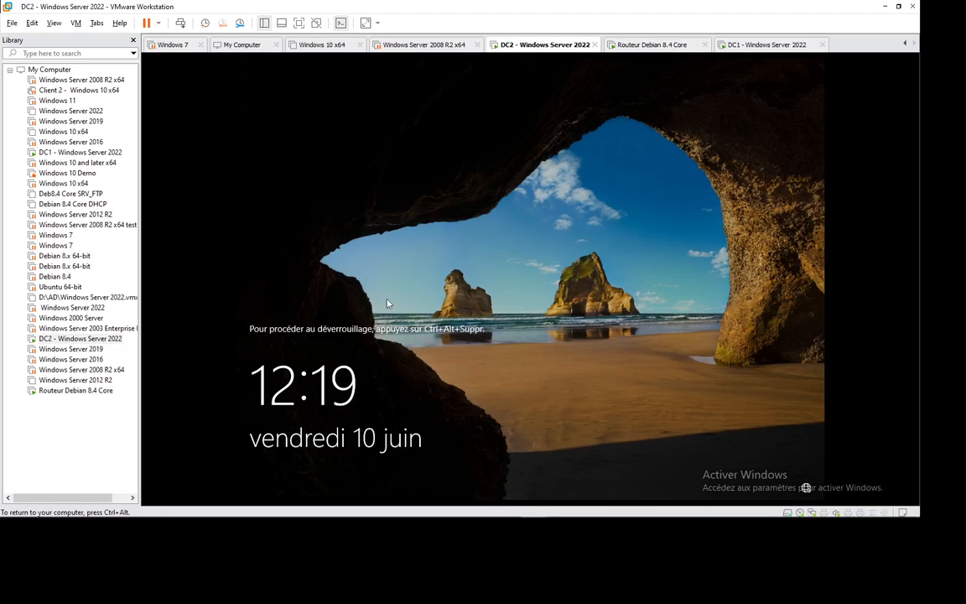
left_click(765, 50)
left_click(485, 45)
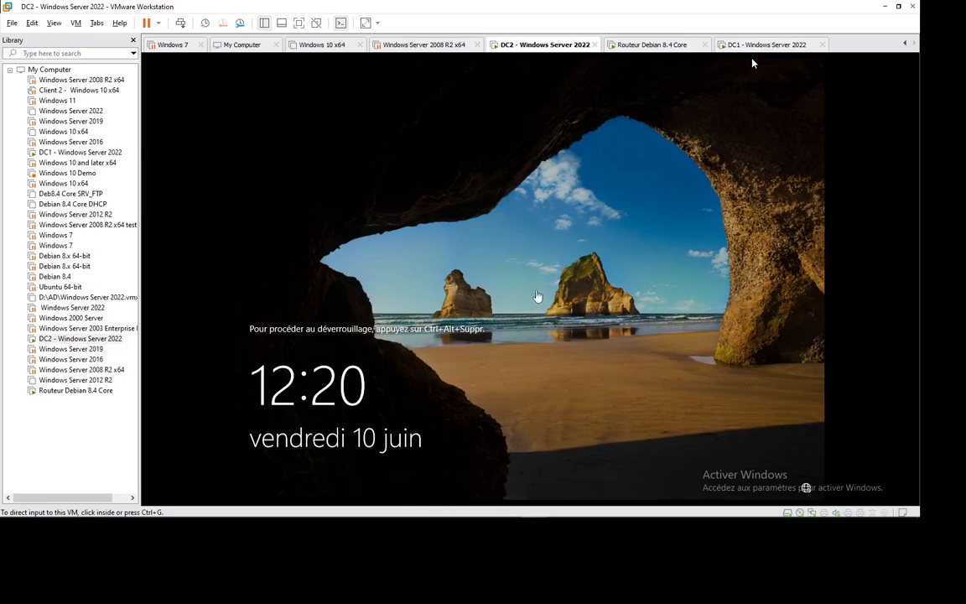
Sign in to DC2 as Administrateur using Ctrl+Alt+Insert and the account password.
left_click(534, 298)
key("ctrl+alt+Insert")
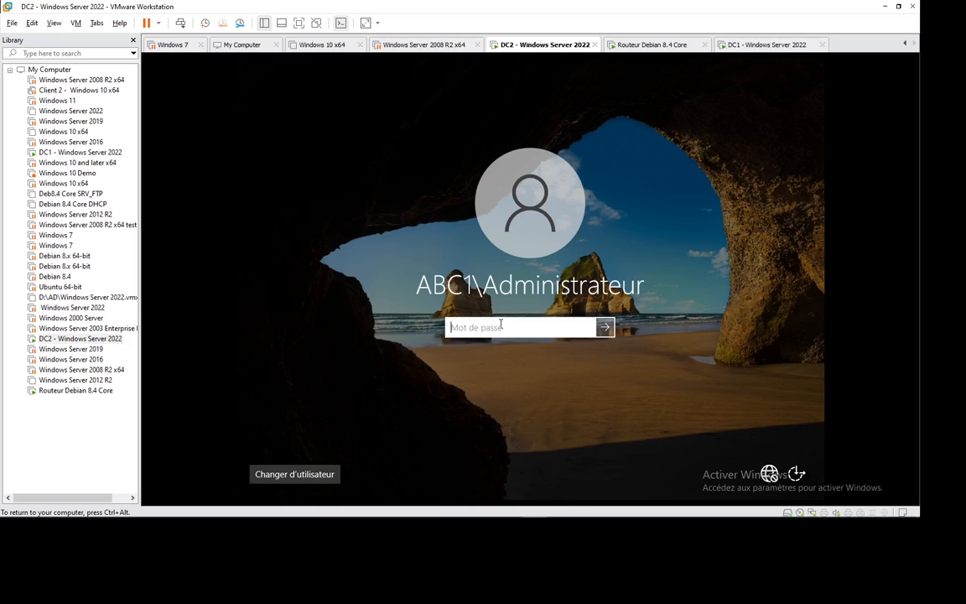
type("••••••••••")
key("Return")
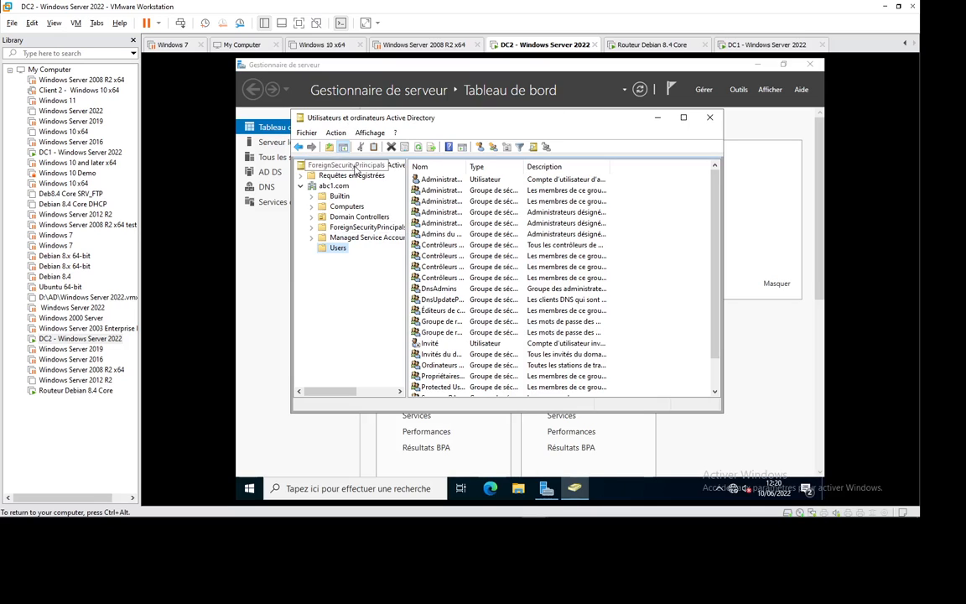
On DC2, list DC1 and DC2 under Domain Controllers and autofit the Site column to show Default-First-Site-Name.
left_click(352, 217)
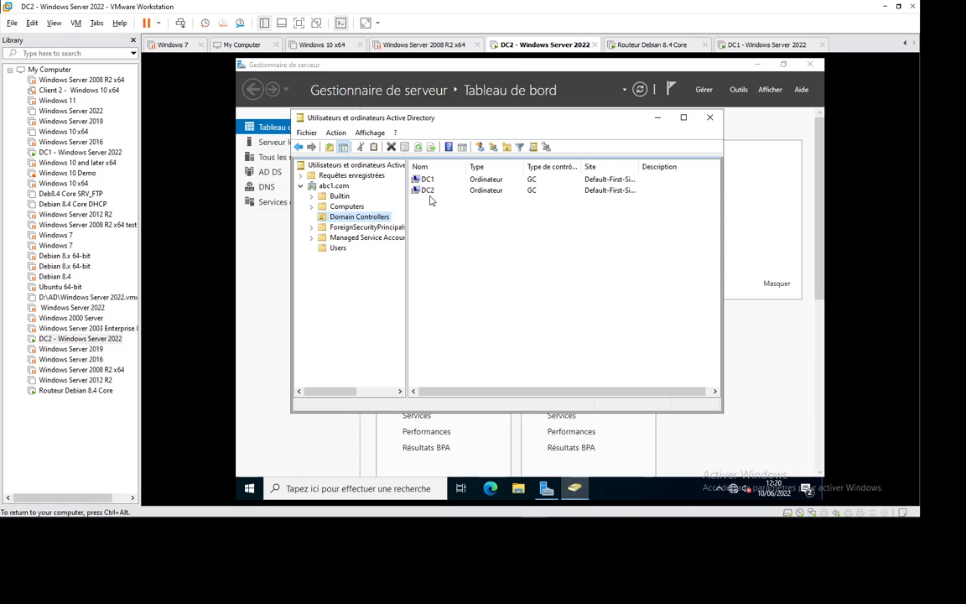
left_click(683, 117)
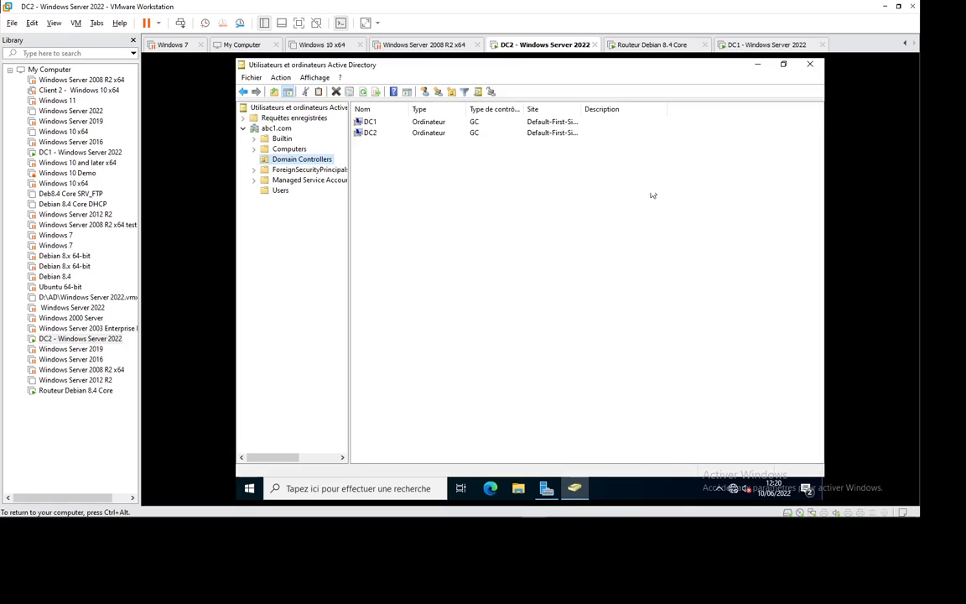
double_click(582, 109)
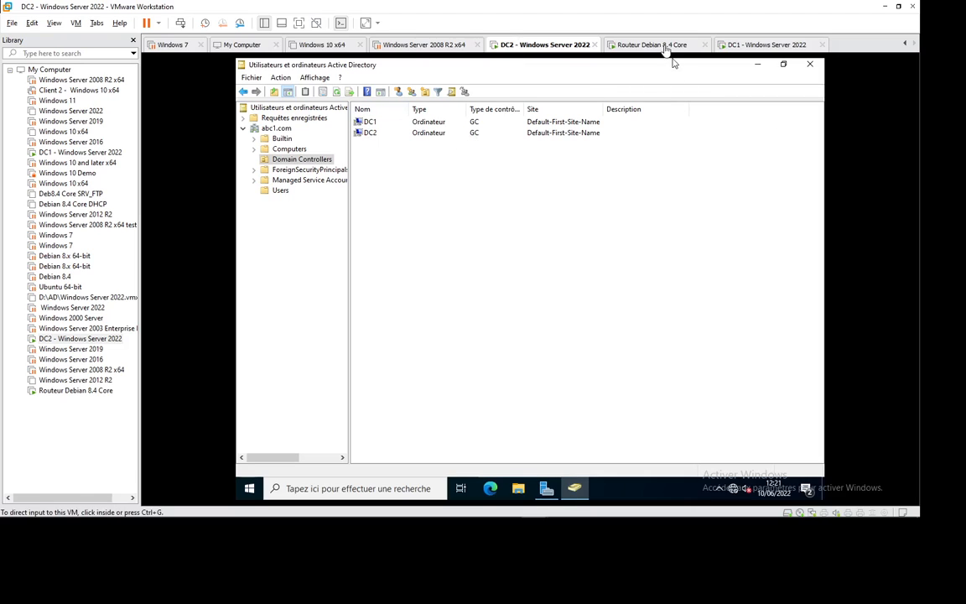
left_click(760, 69)
Switch to the DC1 machine and sign in as administrator with the account password.
left_click(765, 44)
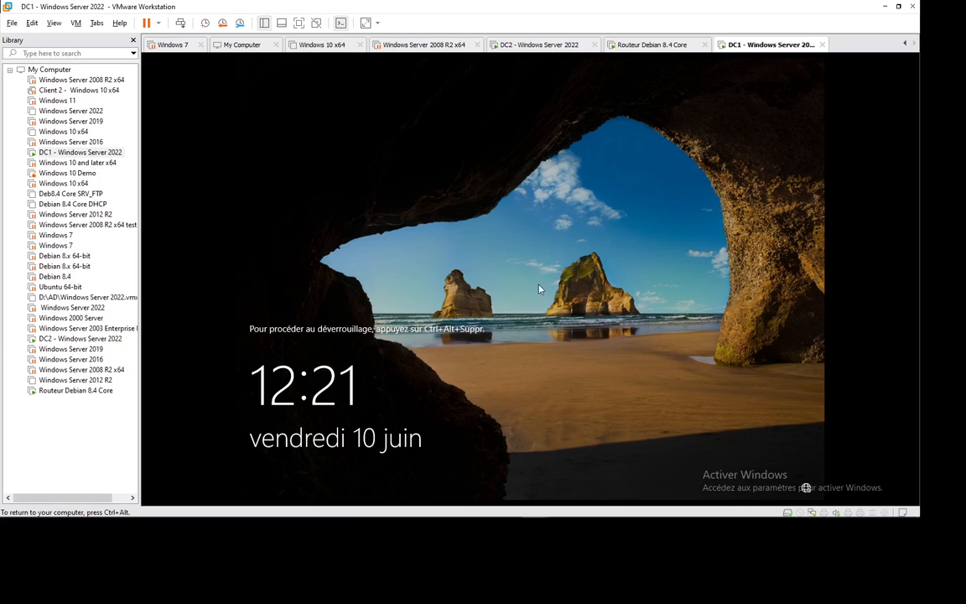
key("ctrl+alt+Insert")
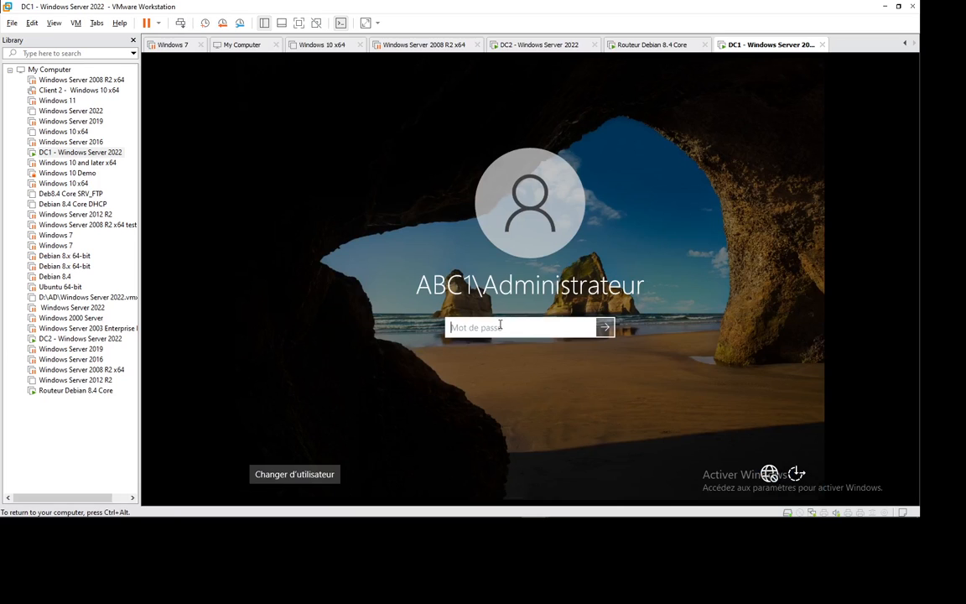
type("•••••••••")
key("Return")
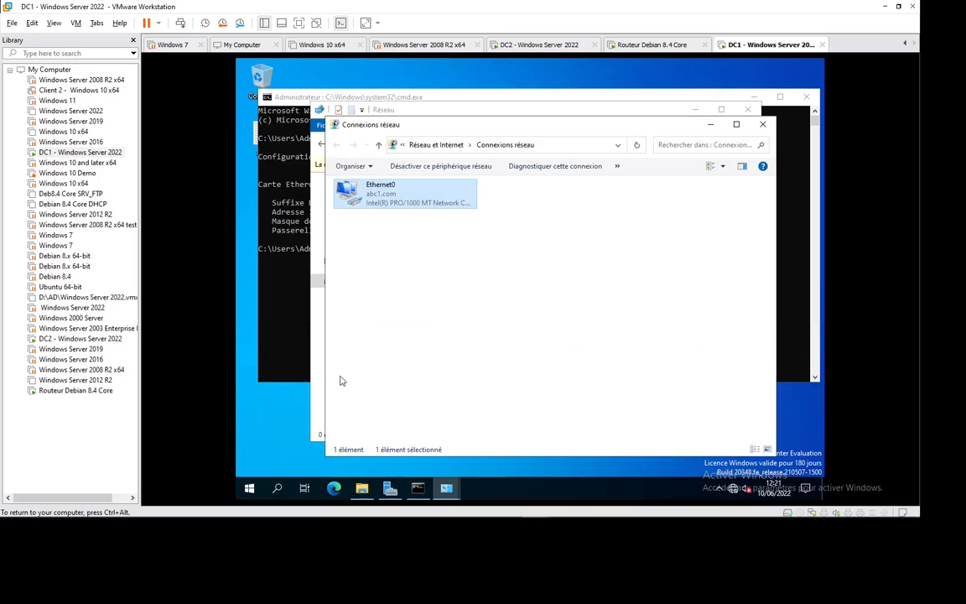
Launch Active Directory Users and Computers from Server Manager's Tools menu on DC1.
left_click(389, 488)
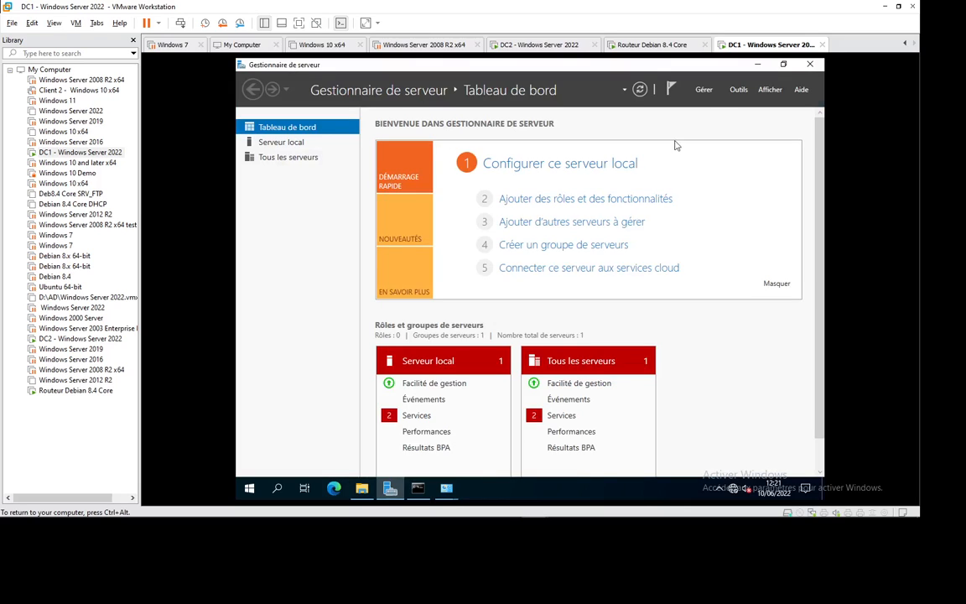
left_click(739, 90)
scroll(645, 436, "up", 1)
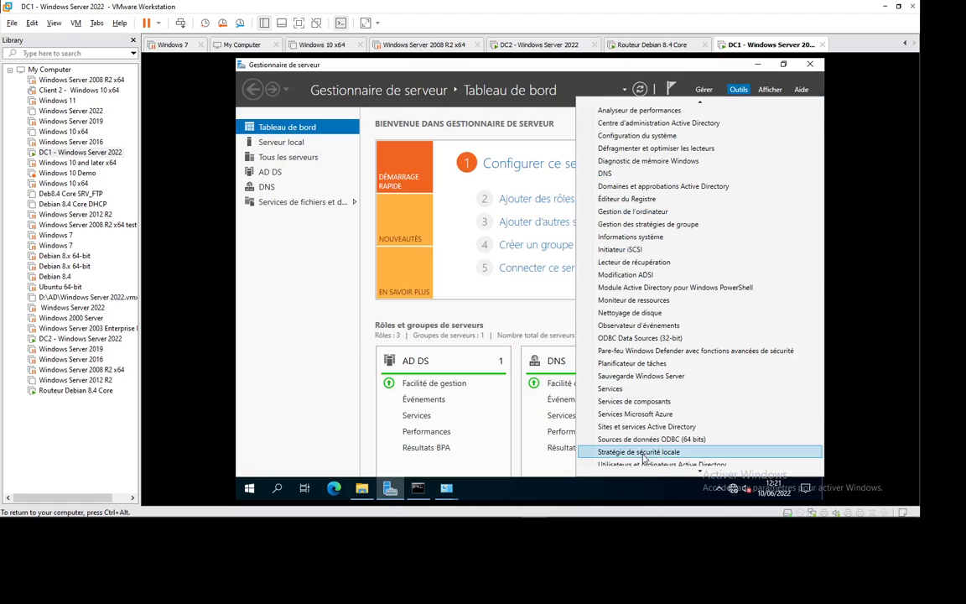
scroll(644, 457, "down", 1)
left_click(645, 457)
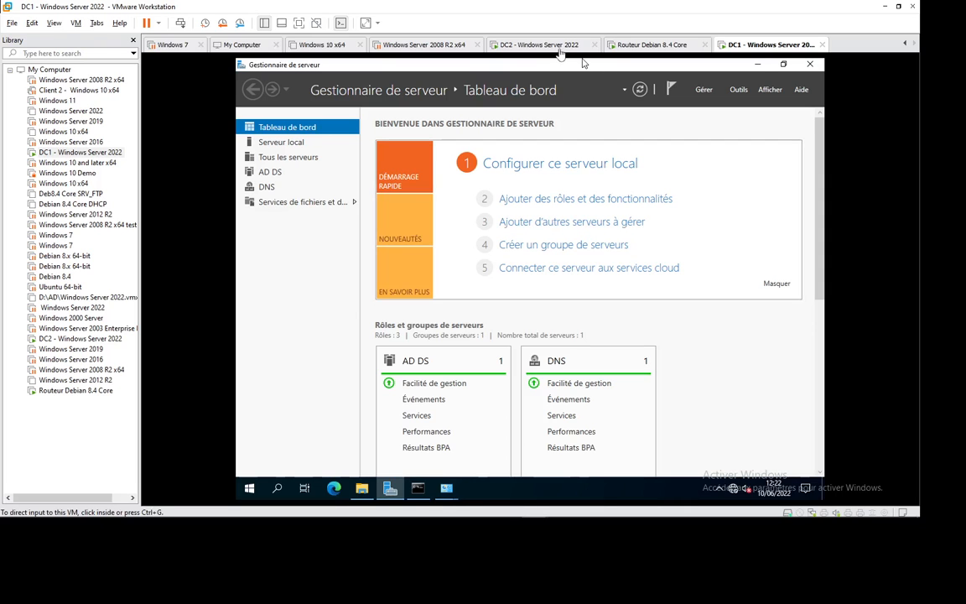
left_click(503, 45)
On DC1, expand abc1.com, view its Domain Controllers, then open the Users container's context menu.
left_click(645, 46)
left_click(738, 45)
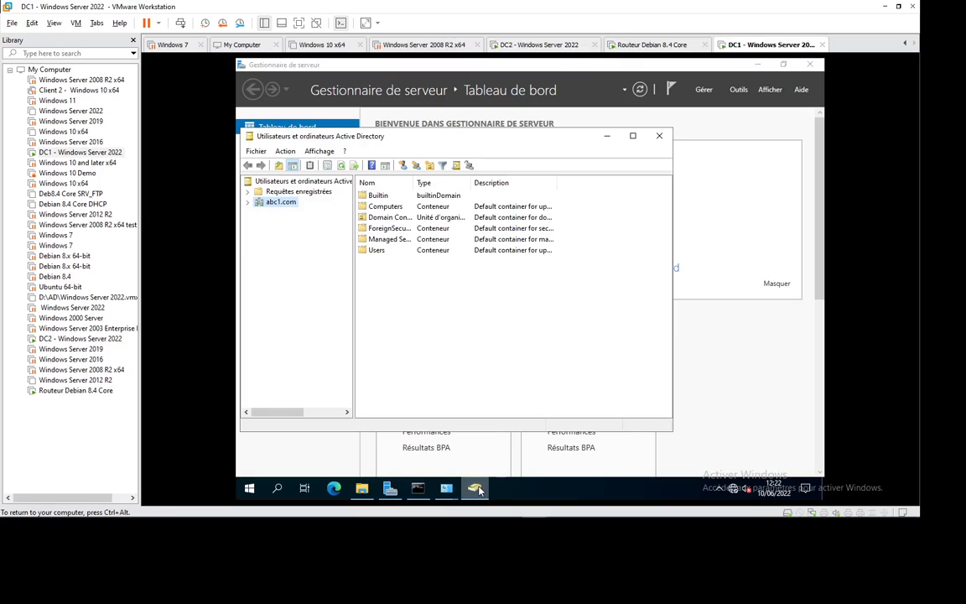
left_click(249, 202)
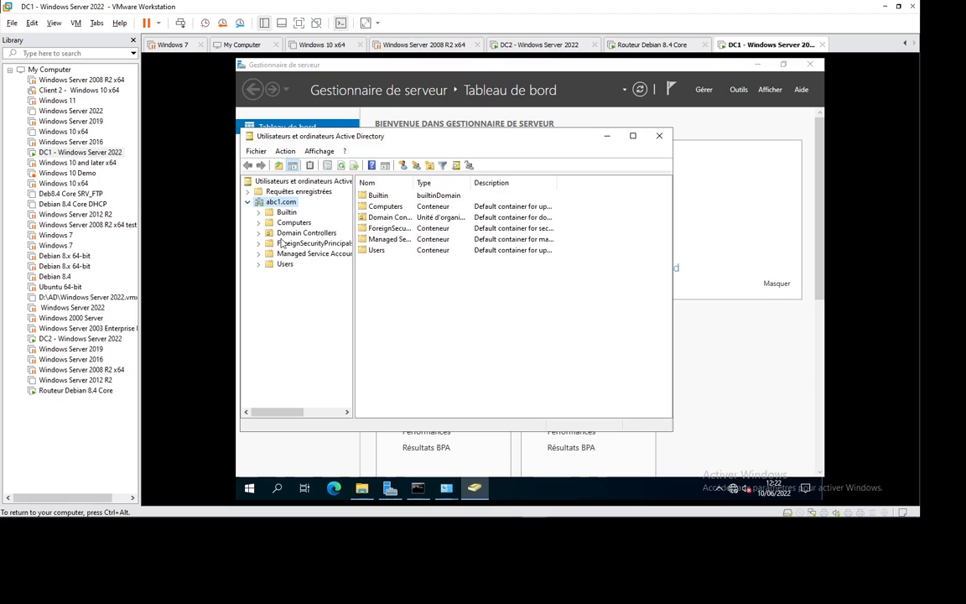
left_click(297, 234)
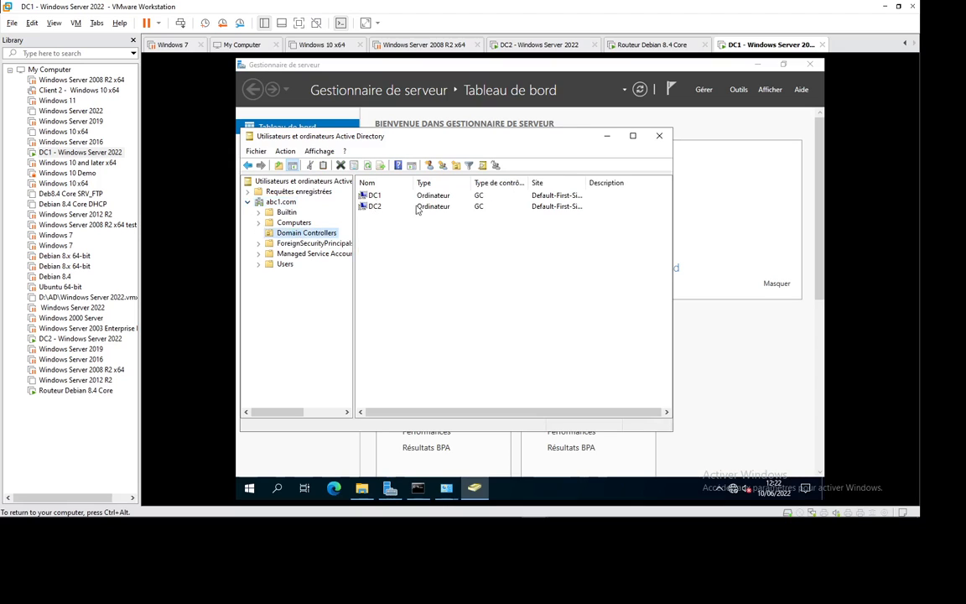
left_click(285, 265)
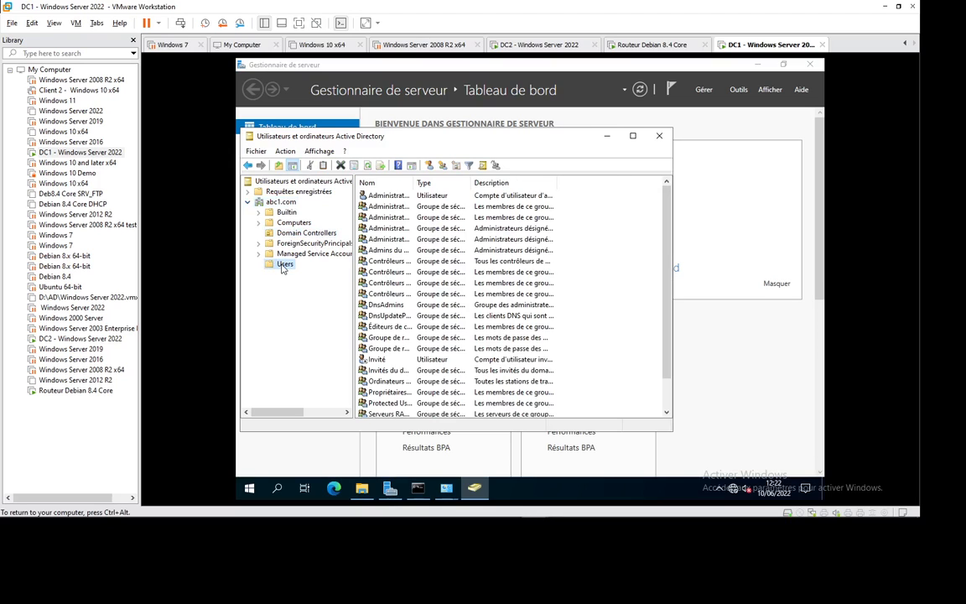
right_click(284, 267)
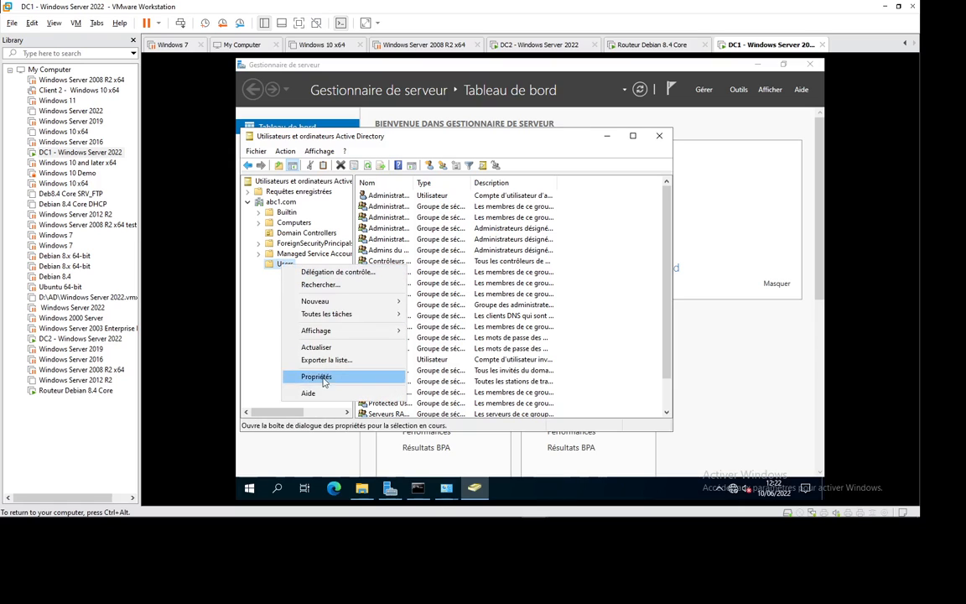
mouse_move(362, 304)
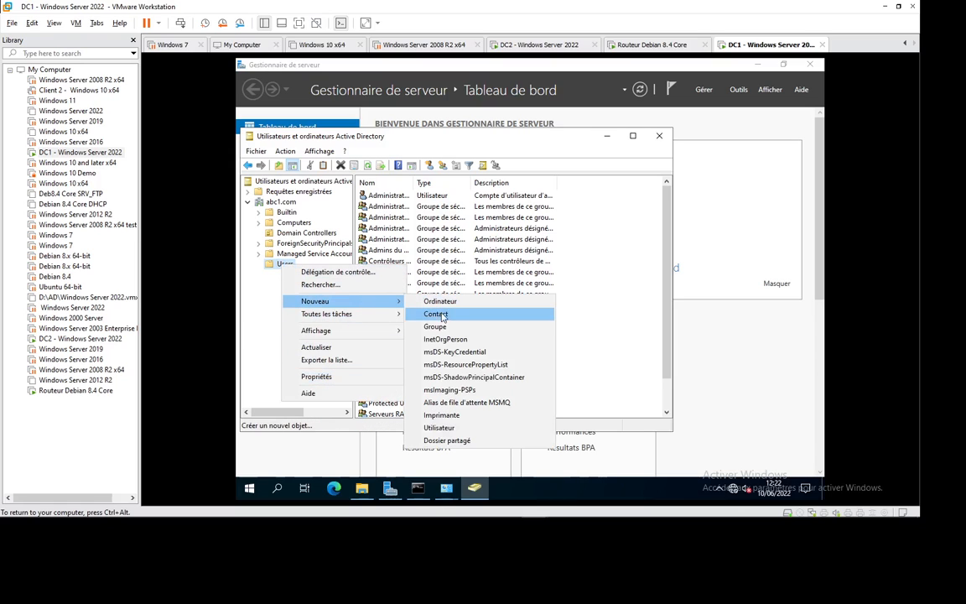
Start a new user in Users with name test2 and logon name test20.
left_click(459, 427)
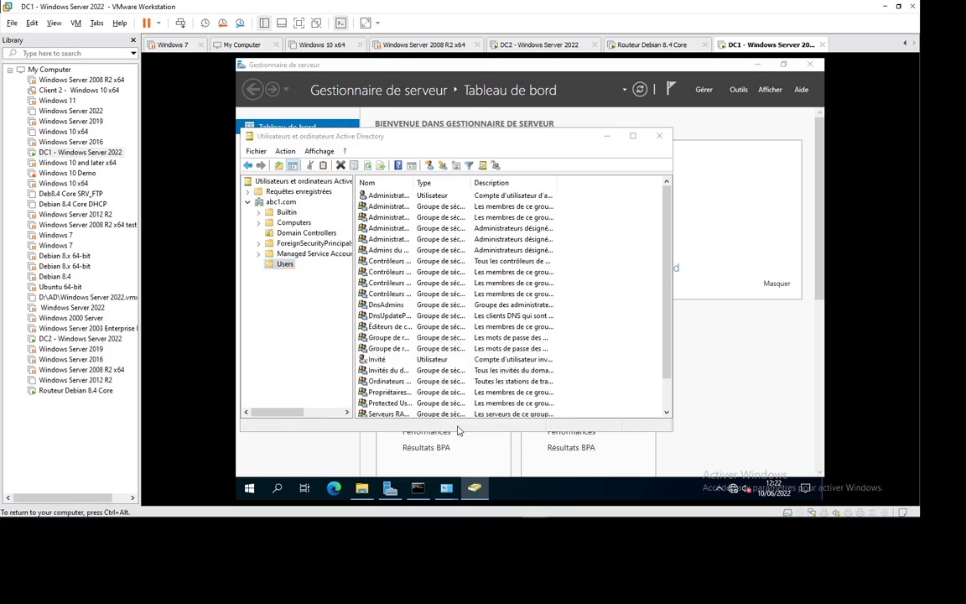
type("test20")
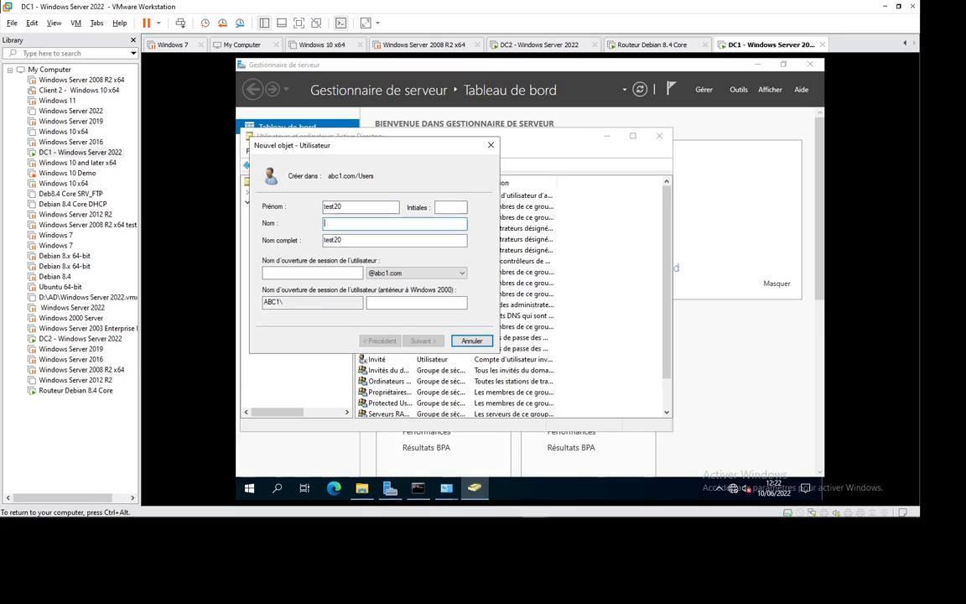
key("Tab")
key("Tab")
type("test")
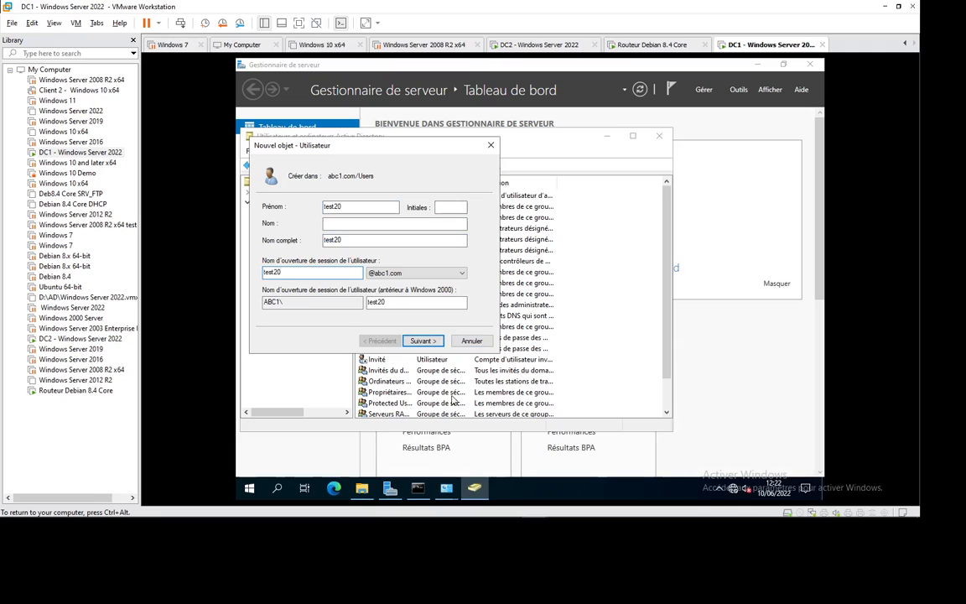
type("20")
left_click(426, 344)
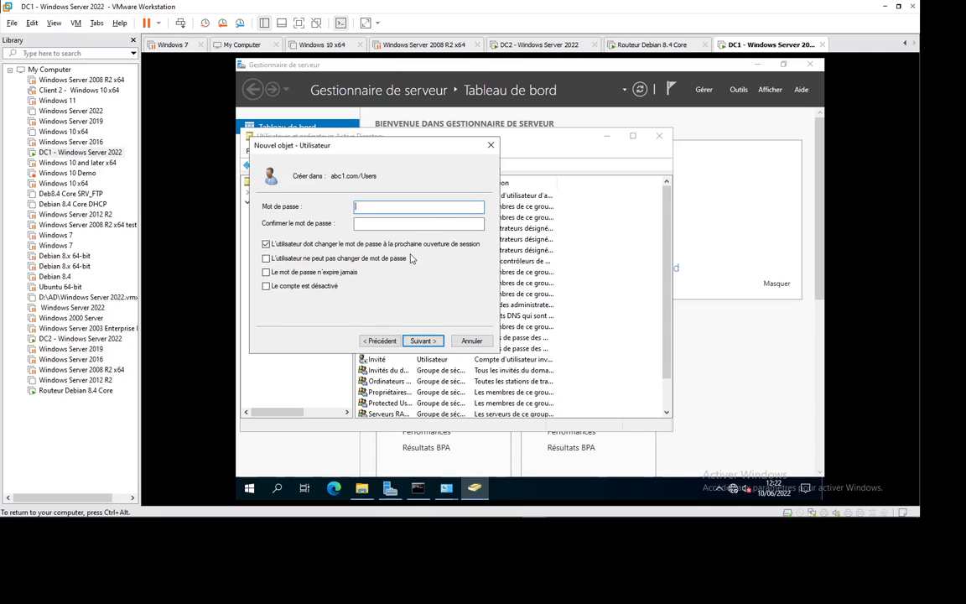
Set and confirm the user's password and finish creating the test20 account.
type("Pa$$w0rd")
key("Tab")
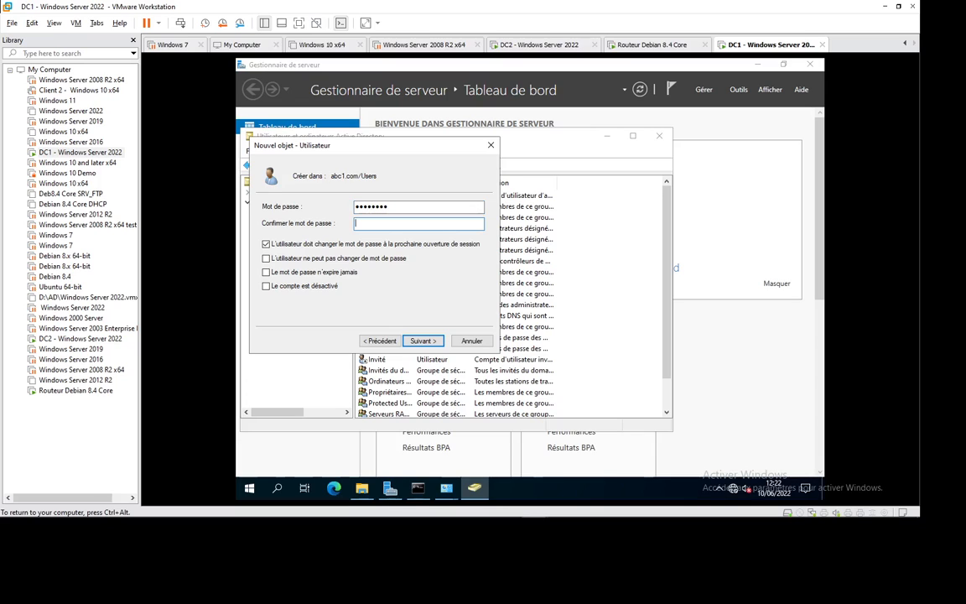
type("Pa$$w0rd")
key("Tab")
key("Return")
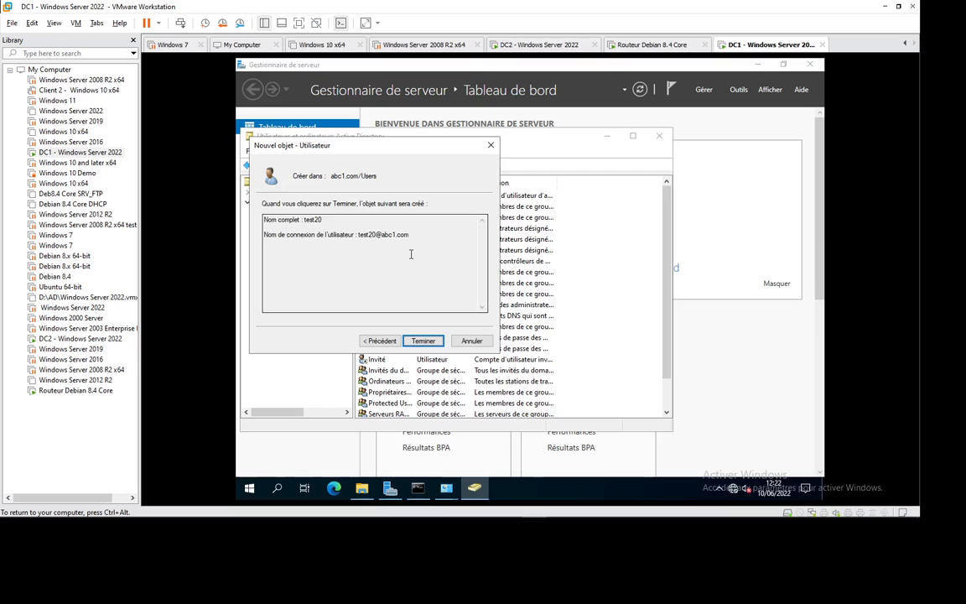
left_click(423, 342)
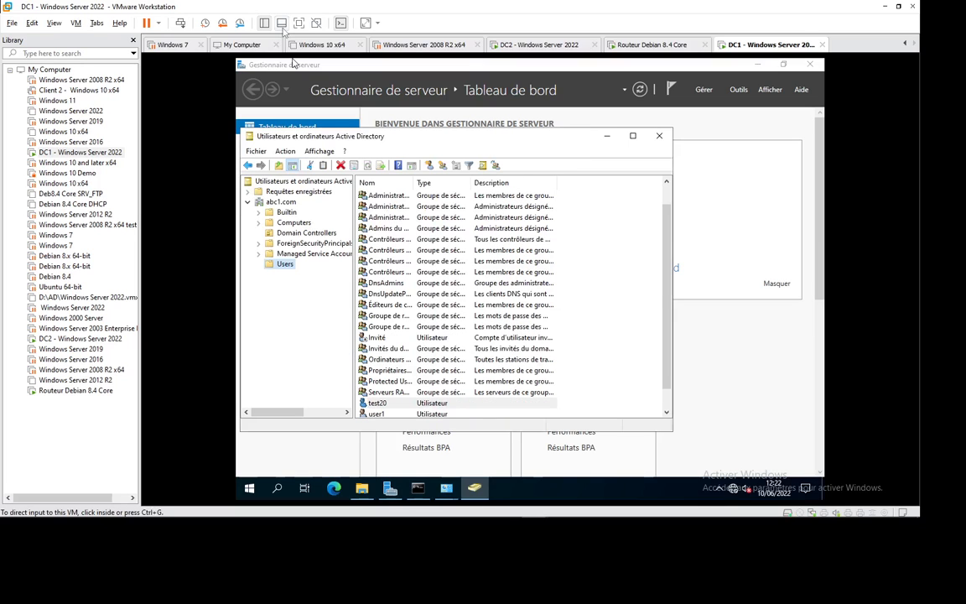
left_click(545, 45)
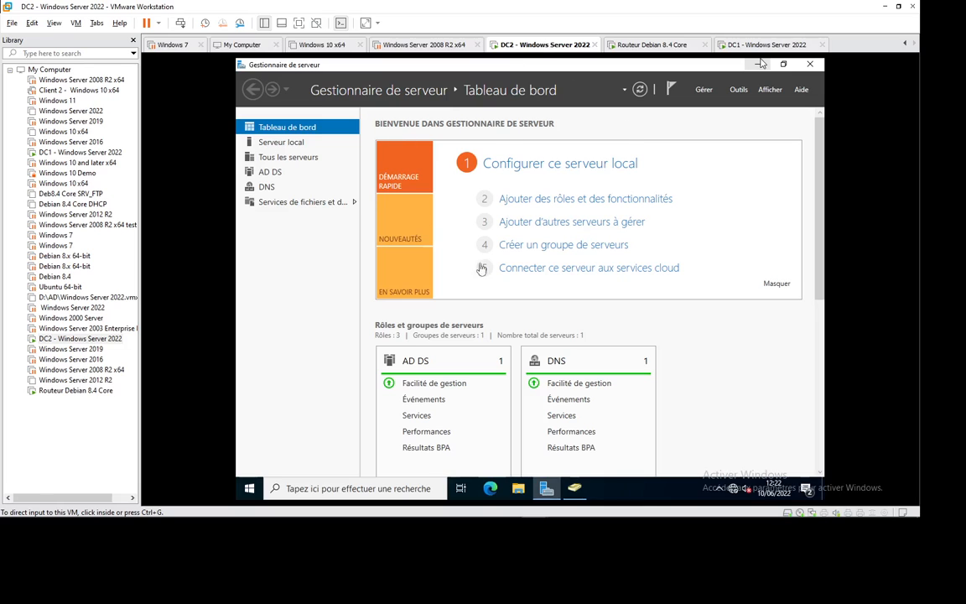
On DC2, refresh the abc1.com Users container in ADUC and select the replicated test20 account.
left_click(576, 488)
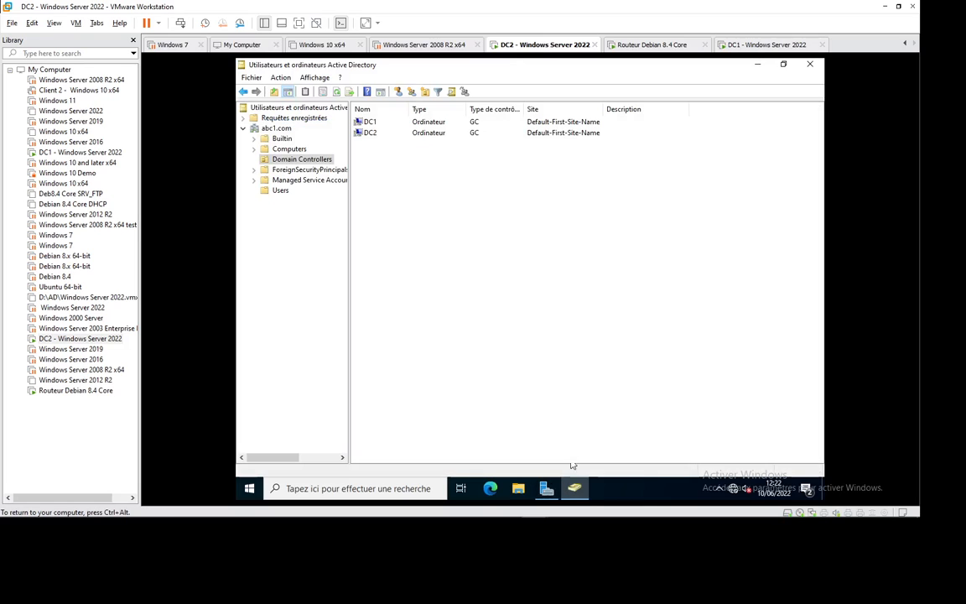
left_click(280, 190)
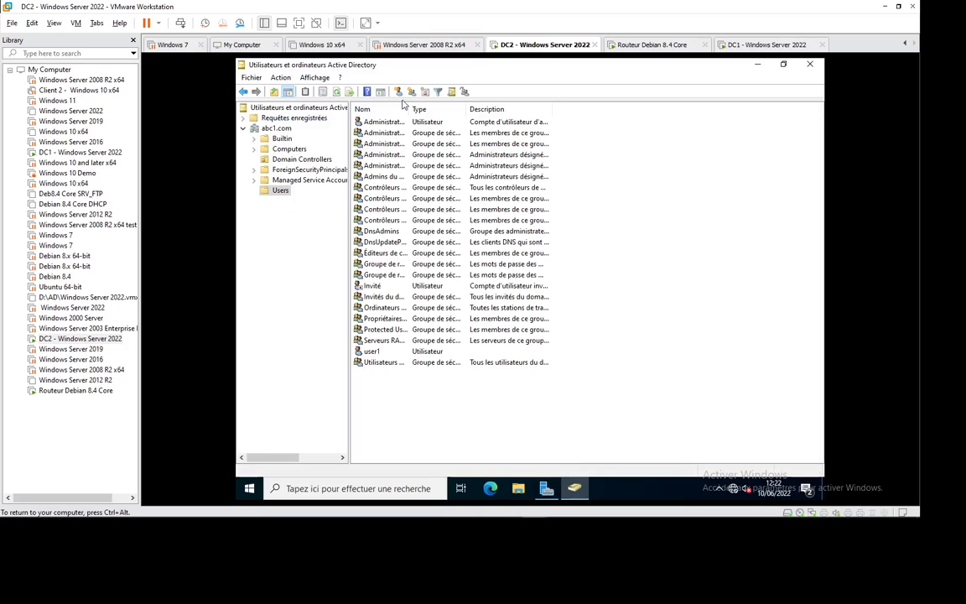
left_click(337, 92)
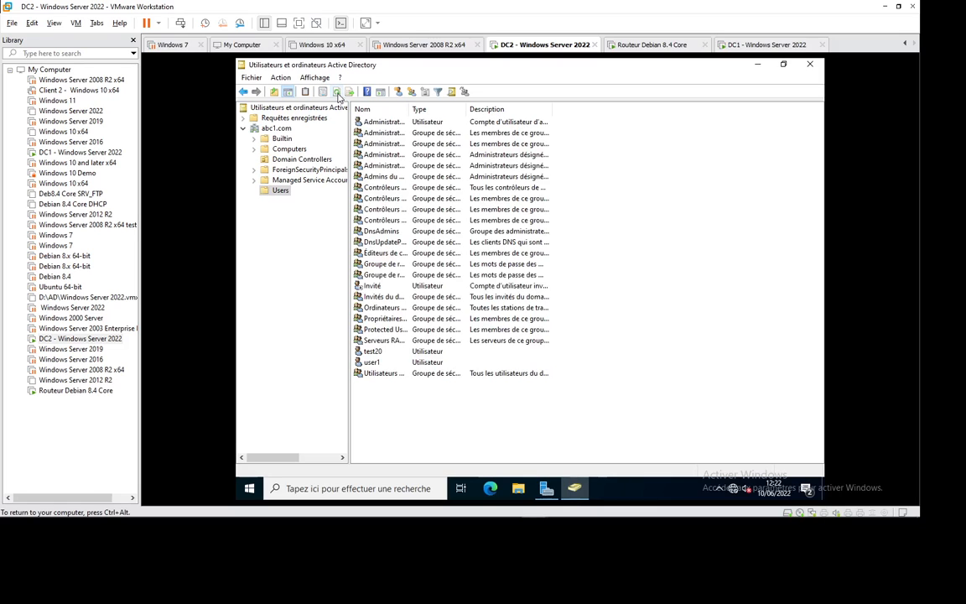
left_click(370, 352)
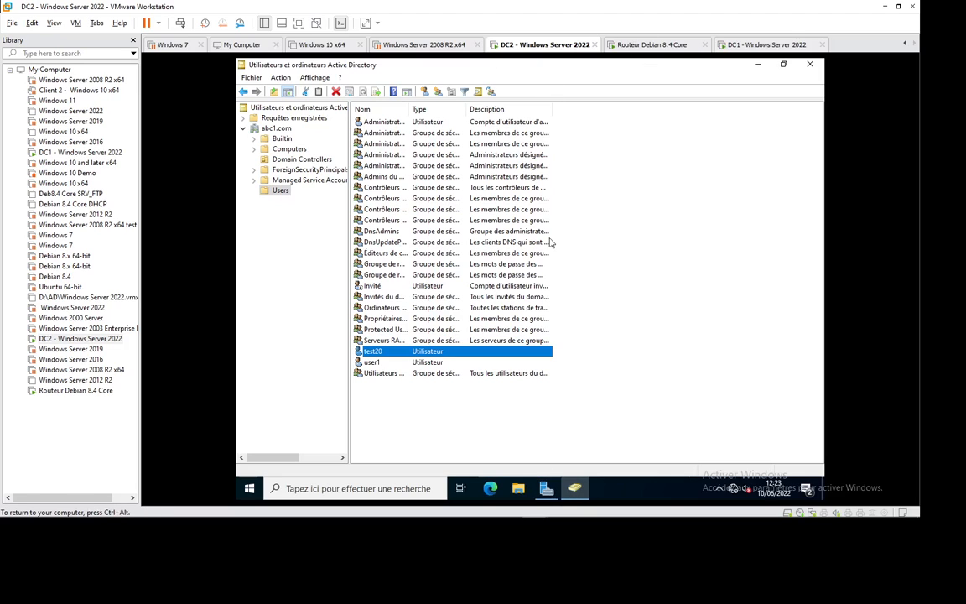
Open a Command Prompt on DC2 by running cmd from the Run dialog.
key("super+r")
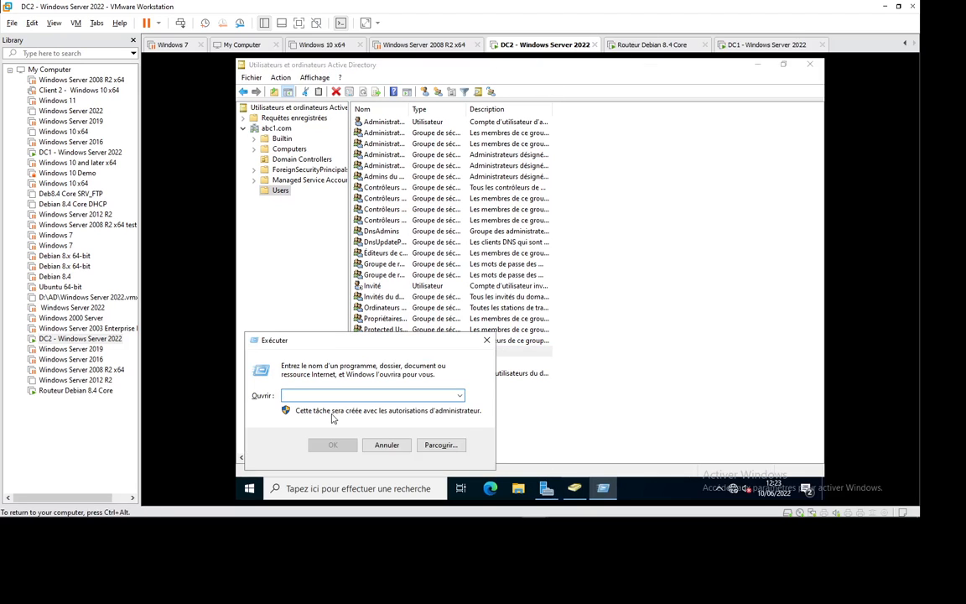
type("cmd")
key("Return")
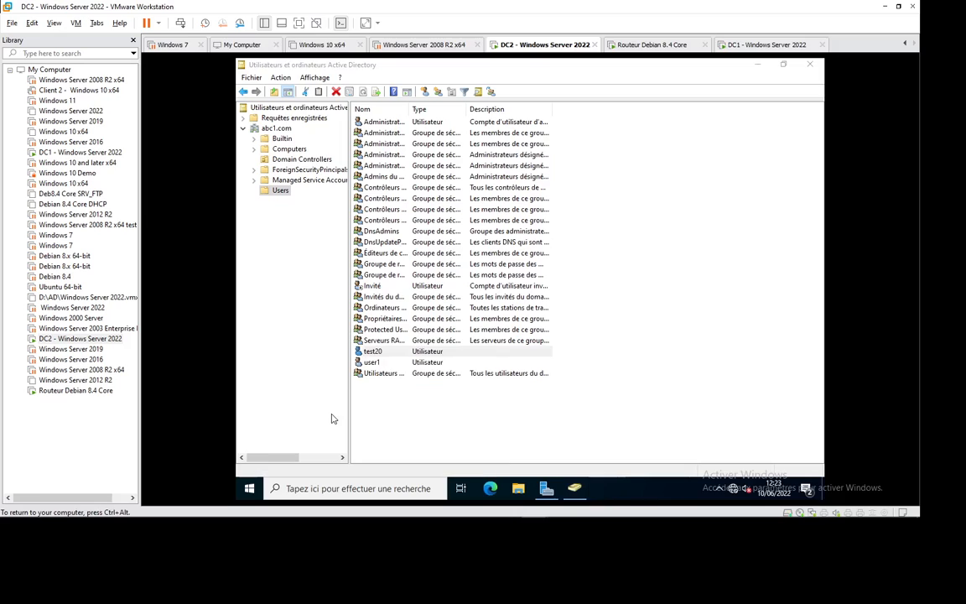
Check DC2's IP configuration and ping 192.168.12.1, 192.168.11.1 and 192.168.11.250.
type("i")
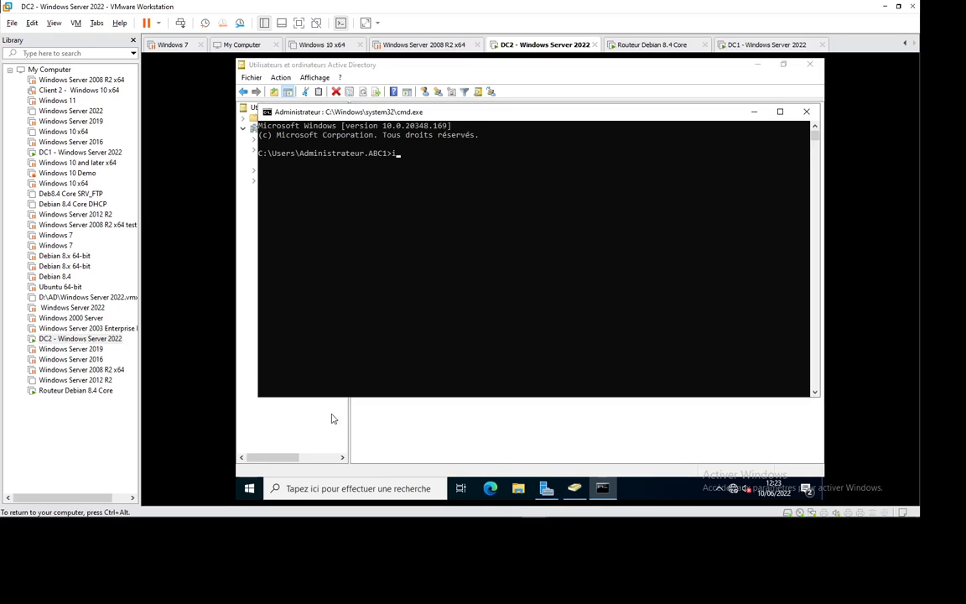
type("pconfig")
key("Return")
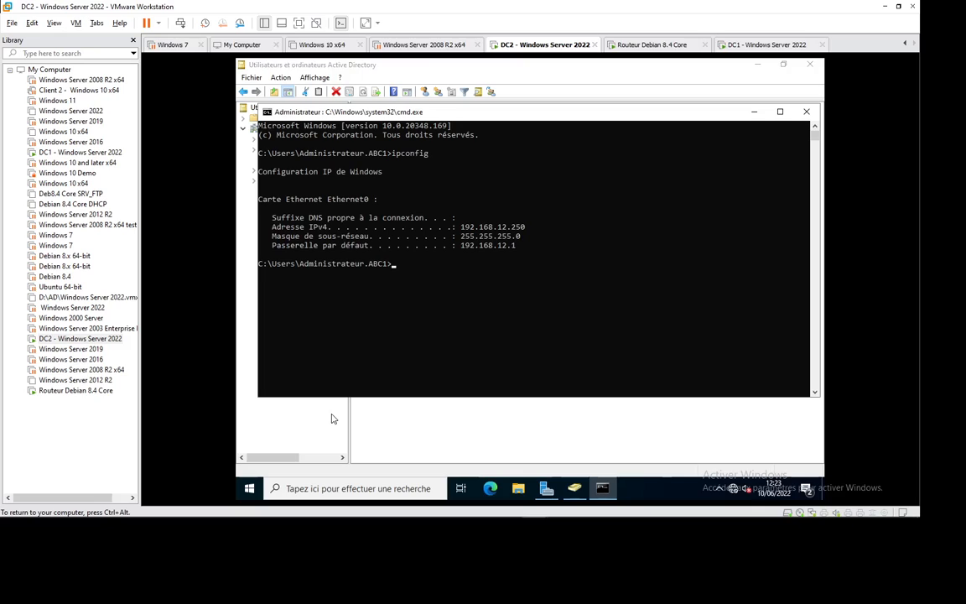
type("ping 192.168.12.1")
key("Return")
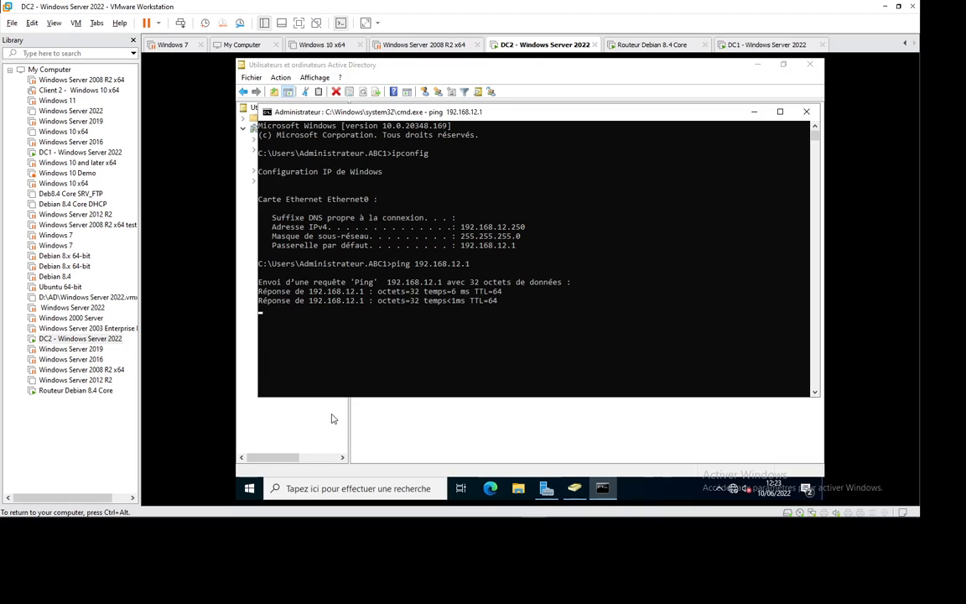
key("ctrl+c")
key("Up")
key("BackSpace")
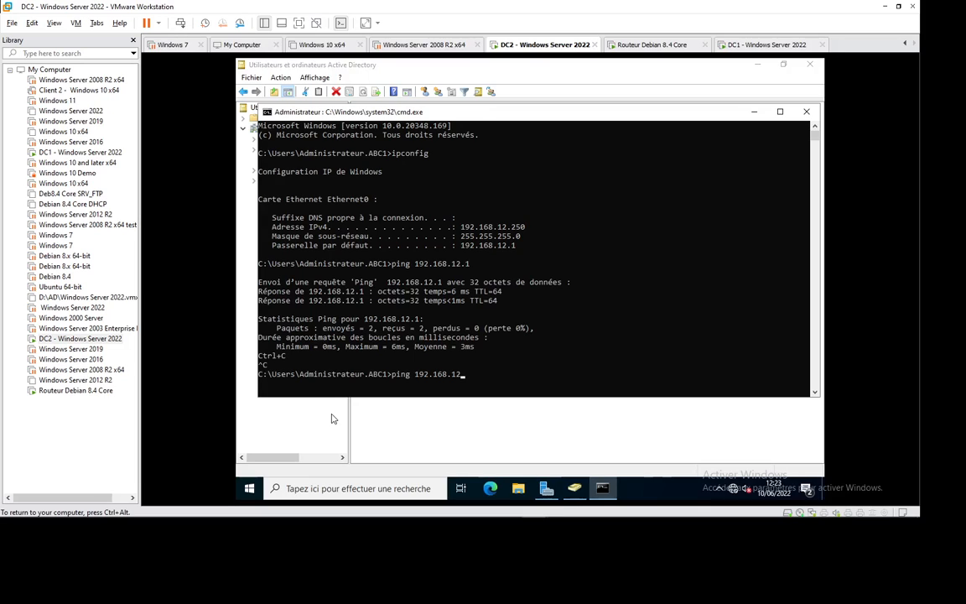
type("11.1")
key("Return")
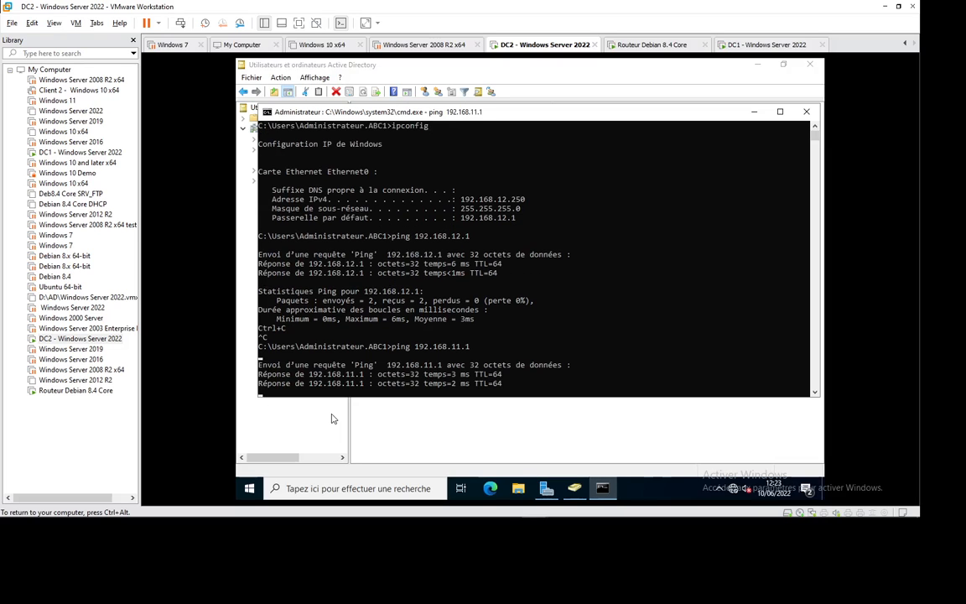
key("ctrl+c")
key("Up")
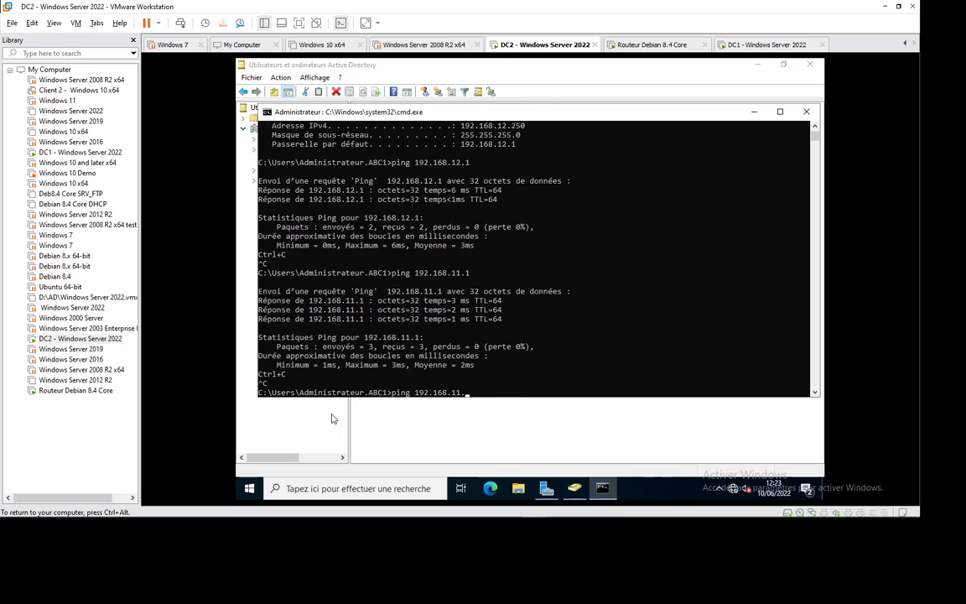
type("250")
key("Return")
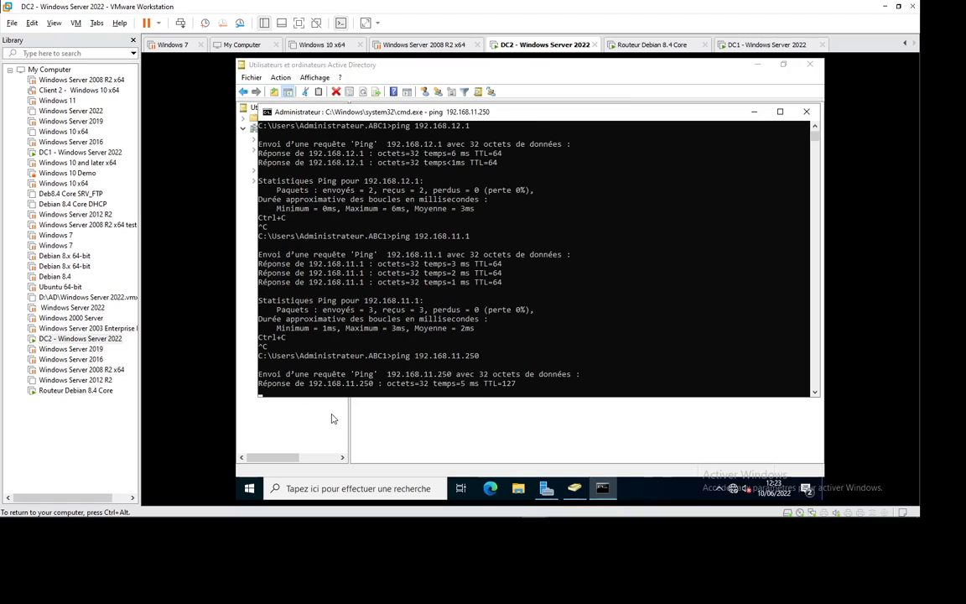
key("ctrl+c")
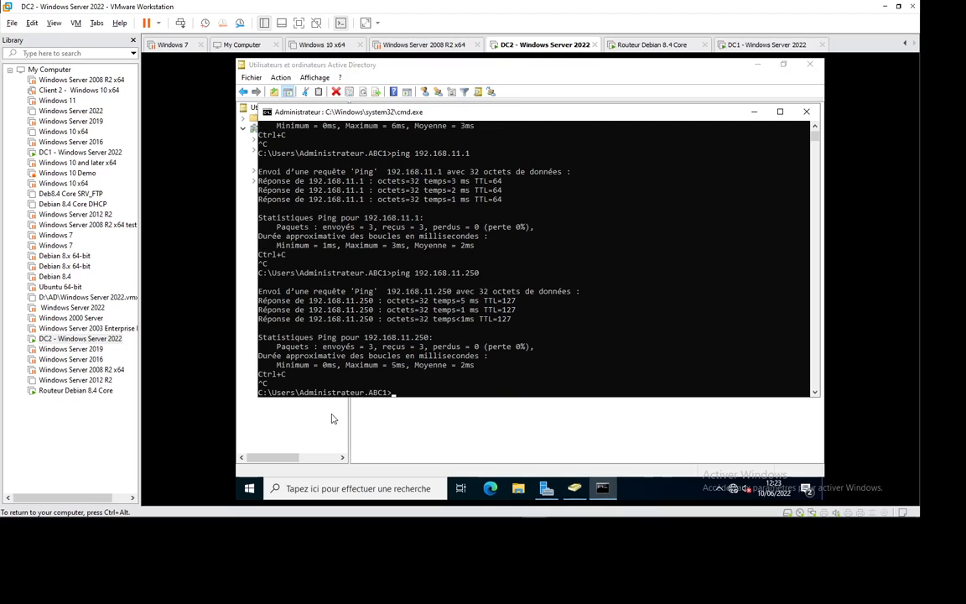
Trace the route from DC2 to 192.168.11.250 with tracert.
key("Up")
key("BackSpace")
key("BackSpace")
key("BackSpace")
key("BackSpace")
key("BackSpace")
key("BackSpace")
key("BackSpace")
key("BackSpace")
key("BackSpace")
key("BackSpace")
key("BackSpace")
key("BackSpace")
key("BackSpace")
key("BackSpace")
key("BackSpace")
key("BackSpace")
key("BackSpace")
key("BackSpace")
key("BackSpace")
type("tracert ")
type("250")
key("BackSpace")
key("BackSpace")
key("BackSpace")
type("192.168.11.250")
key("Return")
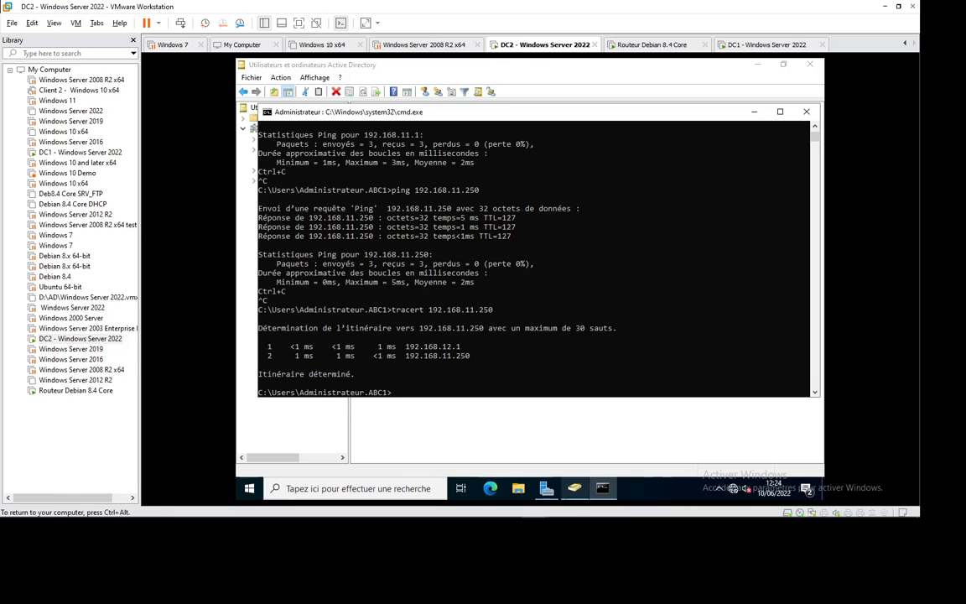
left_click(548, 489)
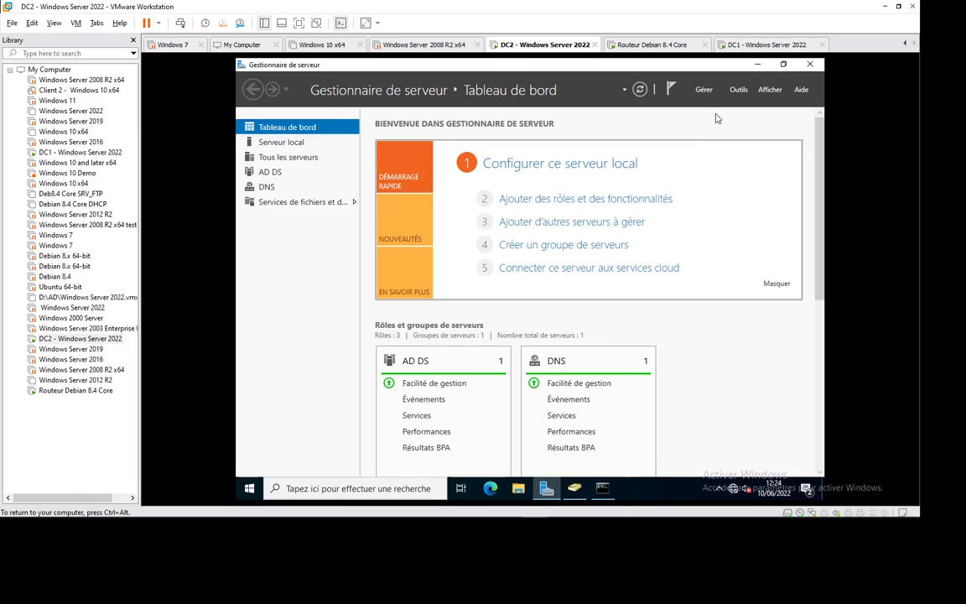
Open Active Directory Sites and Services and list the servers in Default-First-Site-Name.
left_click(738, 91)
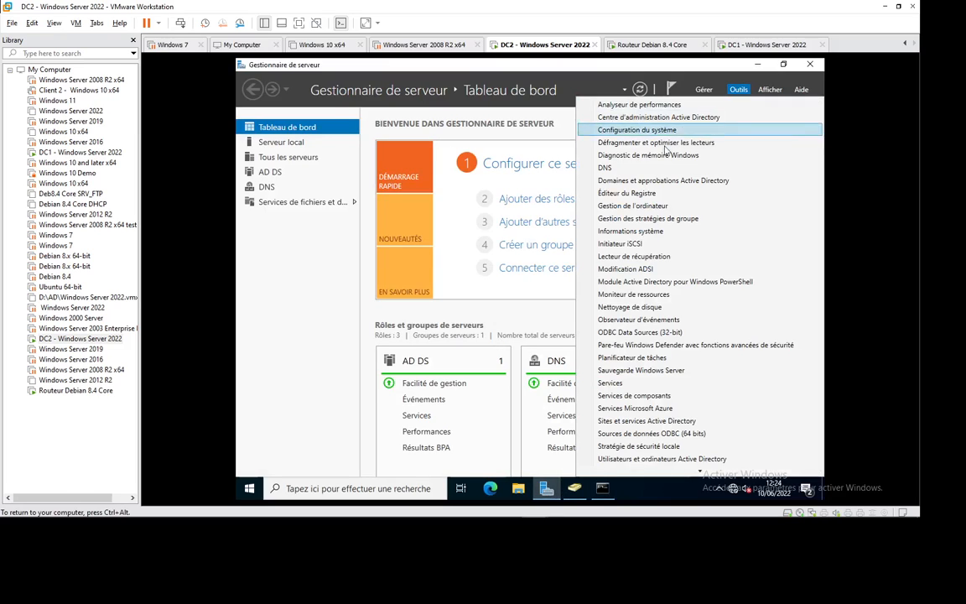
left_click(630, 422)
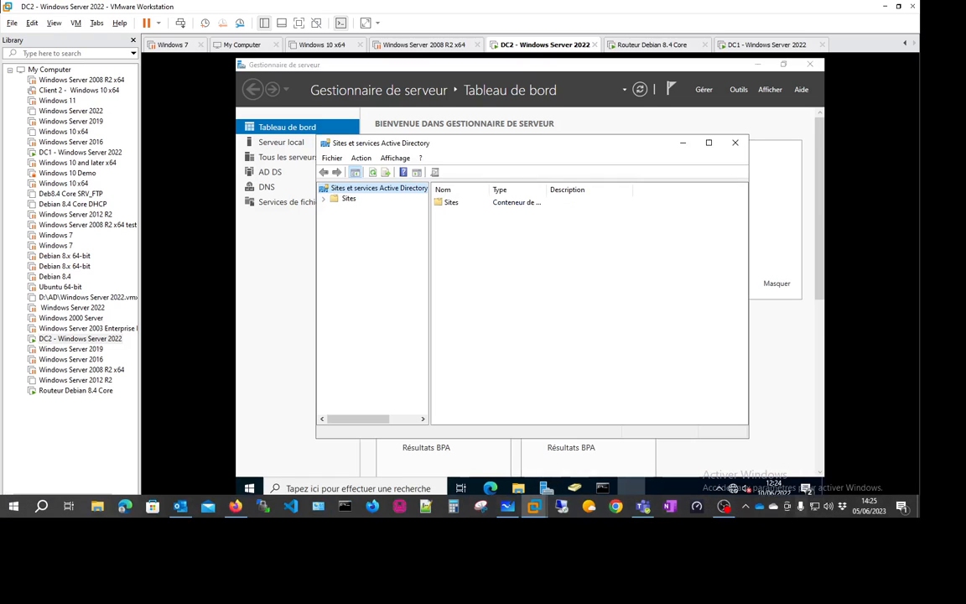
left_click(323, 198)
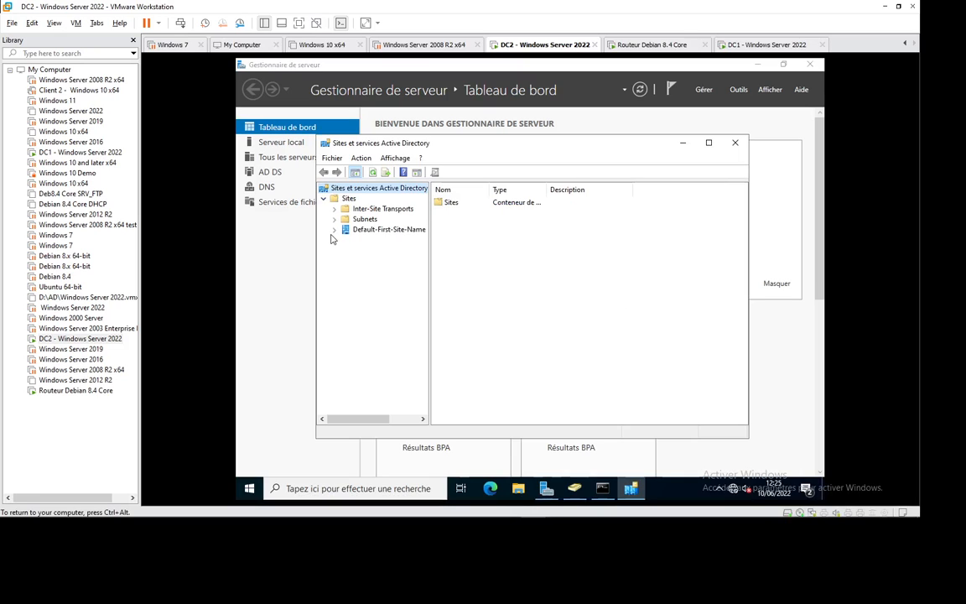
left_click(334, 230)
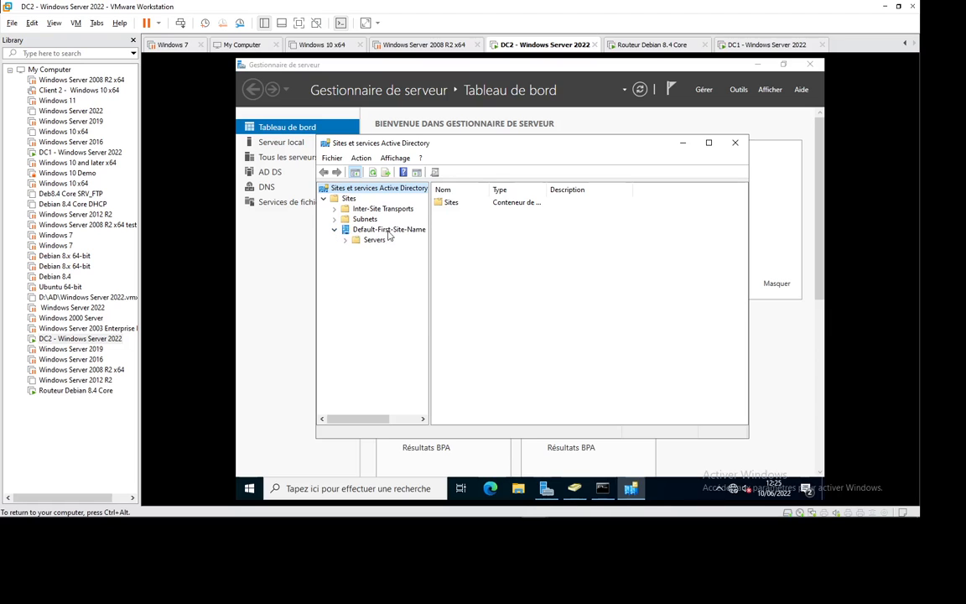
left_click(391, 230)
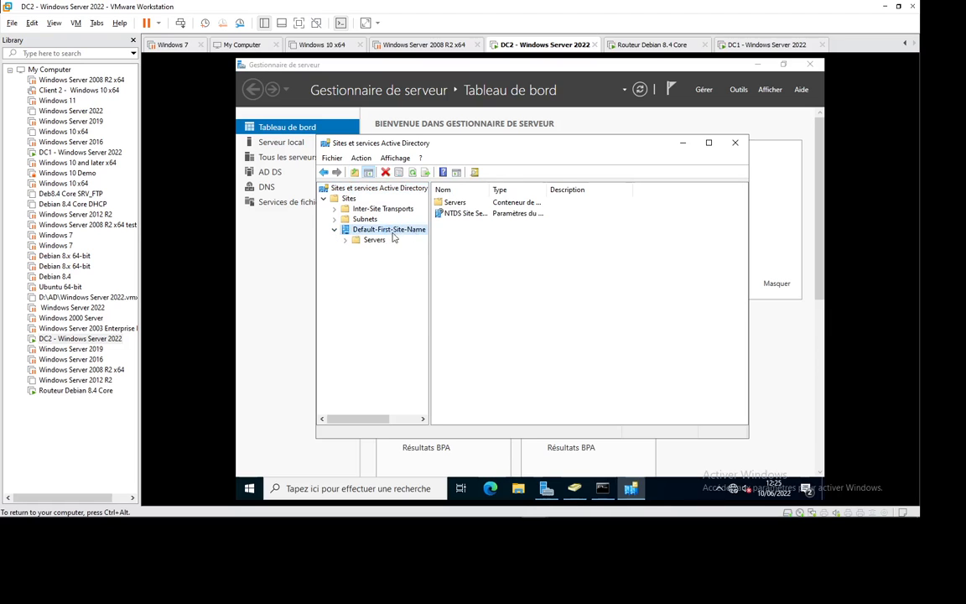
left_click(371, 240)
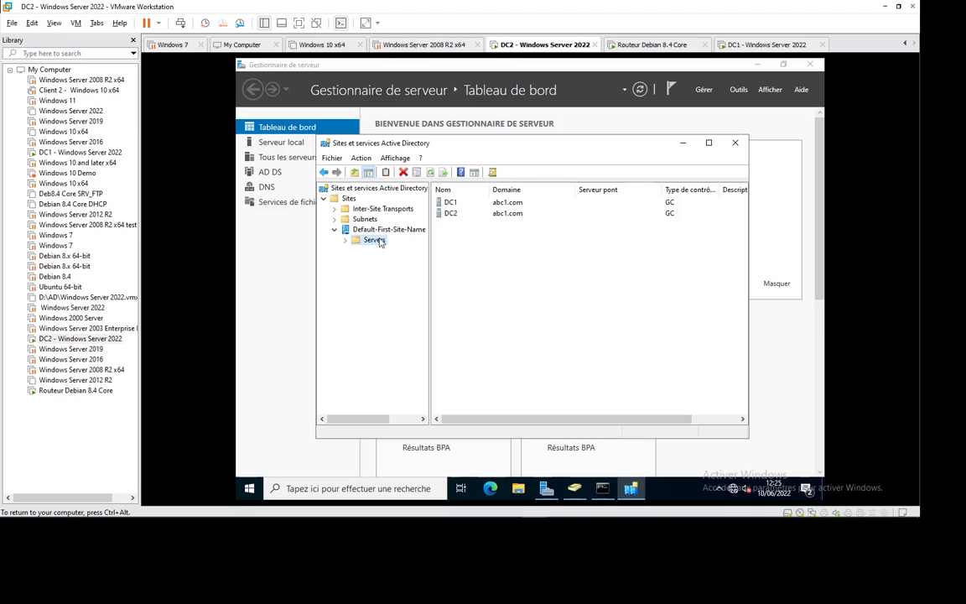
Inspect the empty Subnets container and the IP and SMTP inter-site transports.
left_click(360, 219)
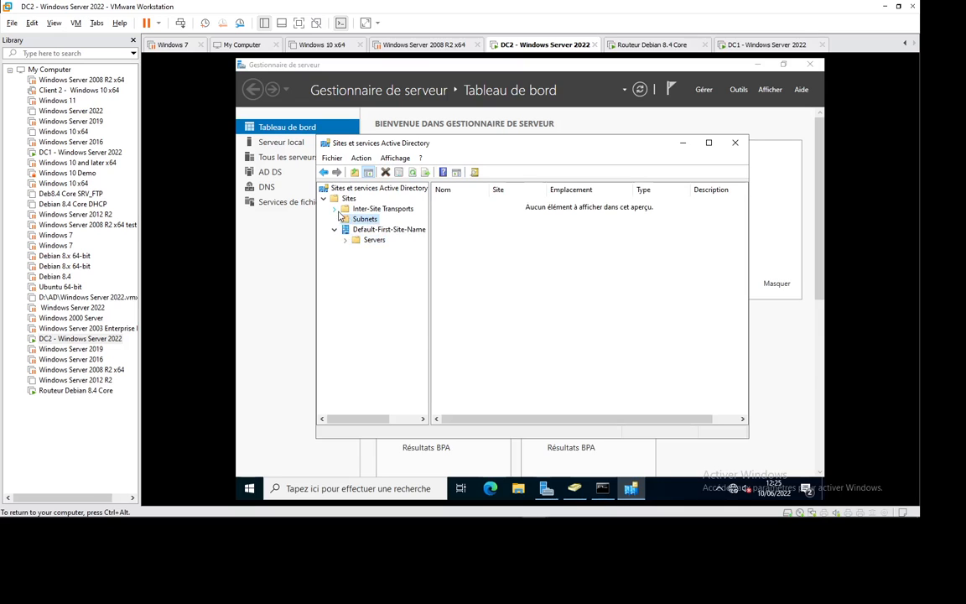
double_click(379, 209)
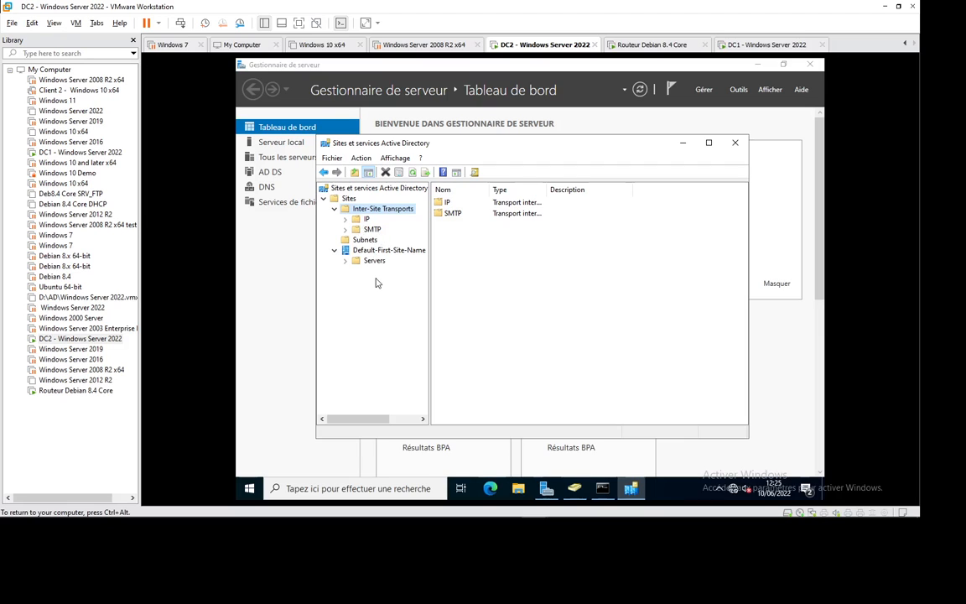
left_click(365, 241)
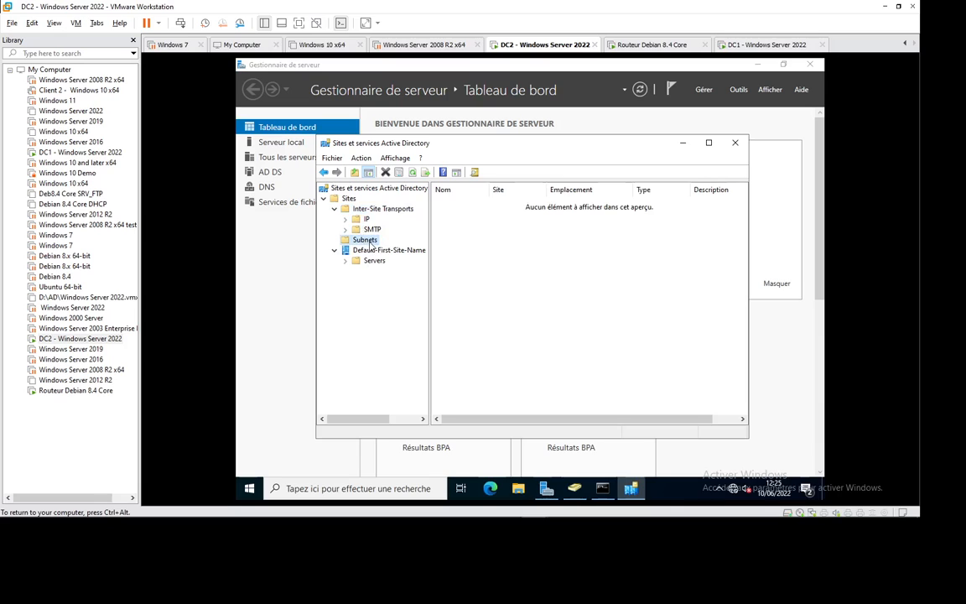
right_click(370, 245)
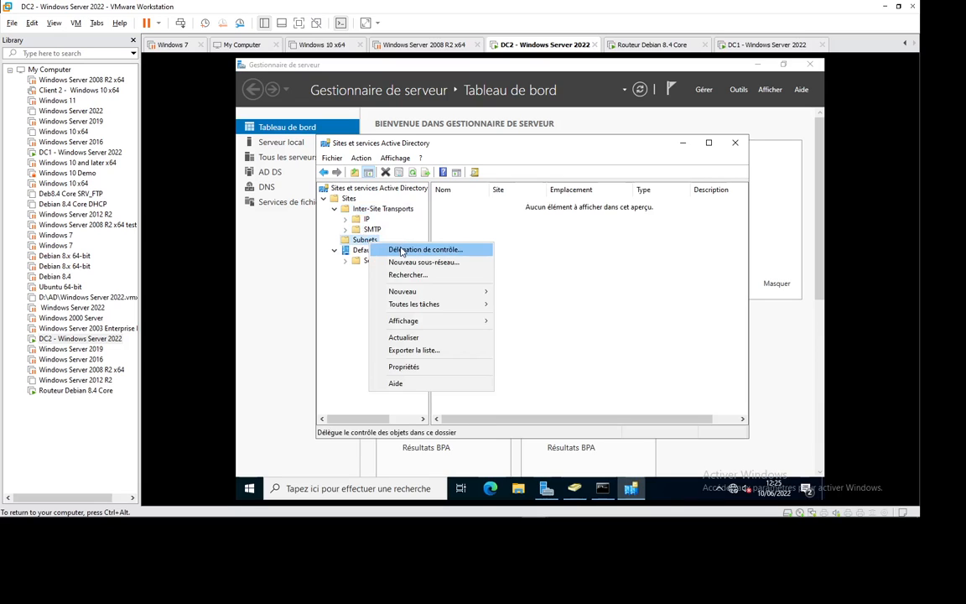
left_click(429, 266)
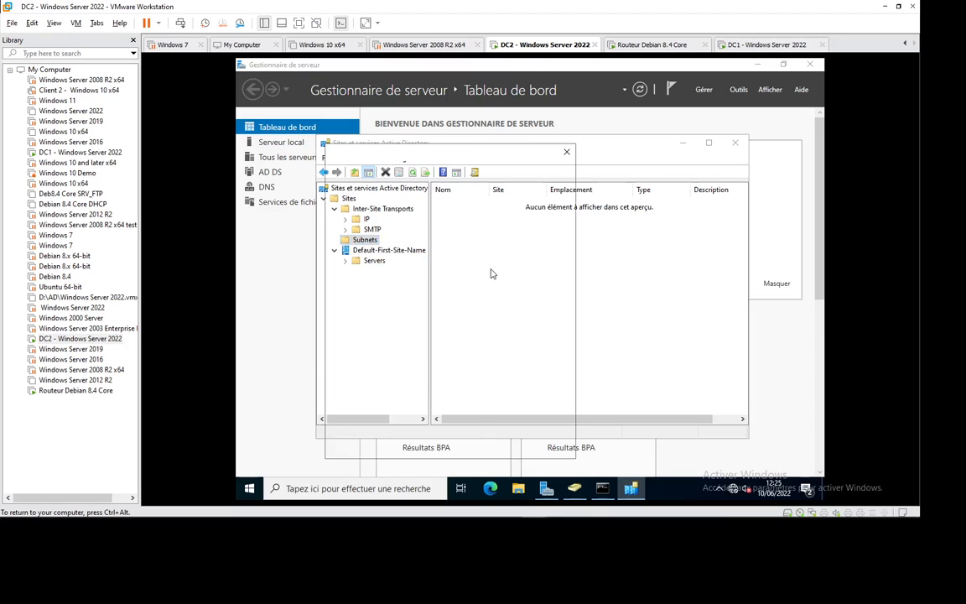
type("19")
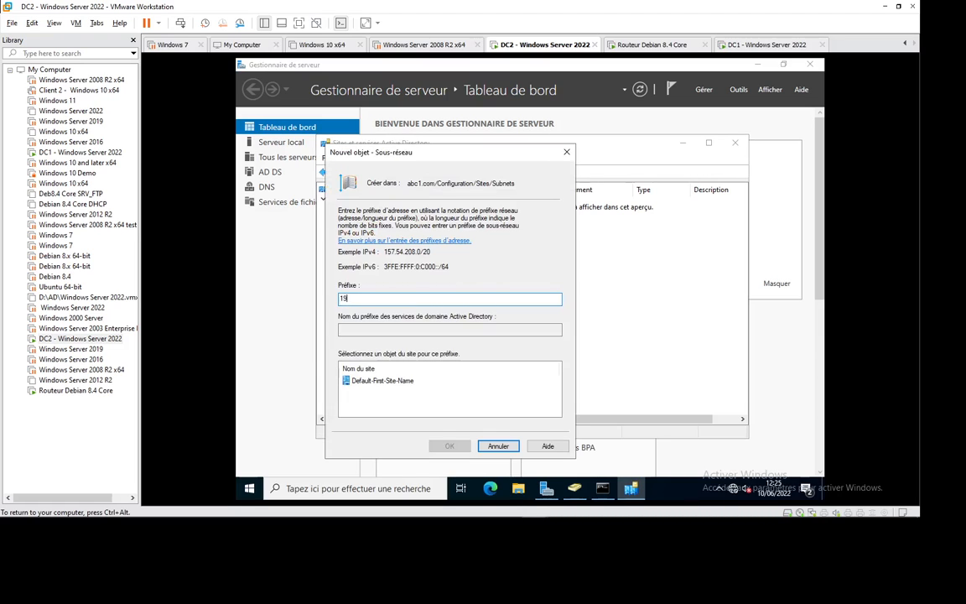
type("2.168.12.0/24")
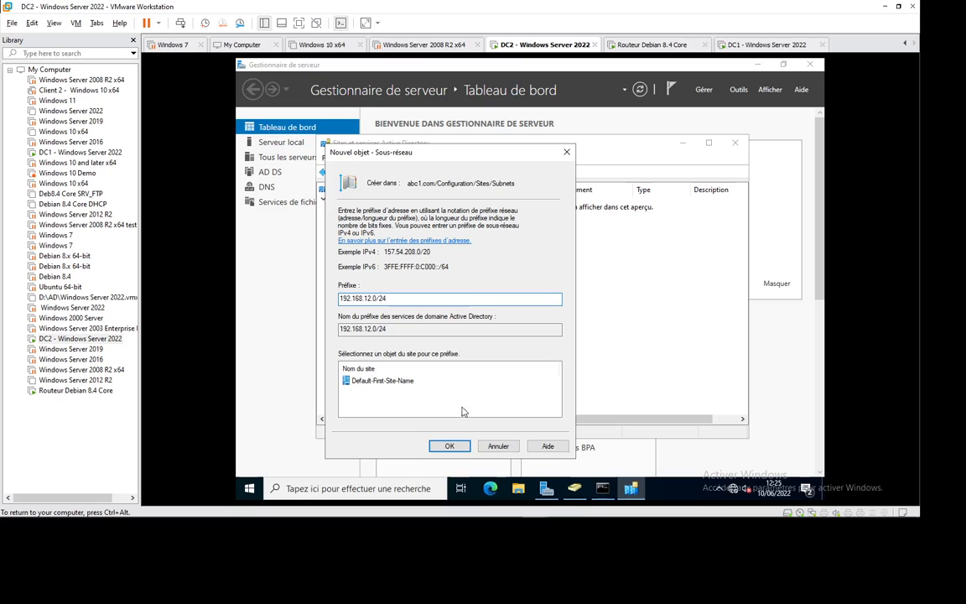
left_click(448, 445)
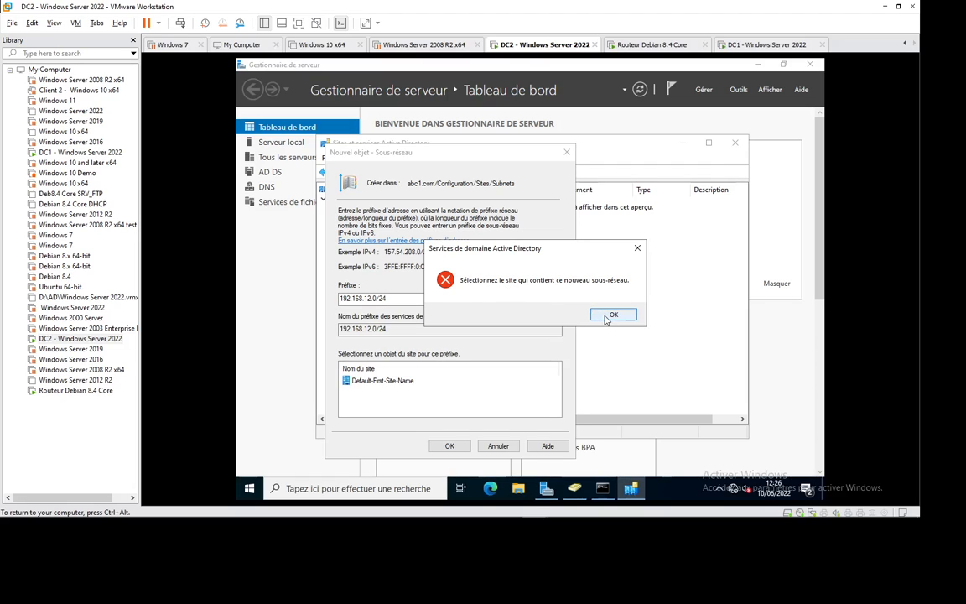
key("Return")
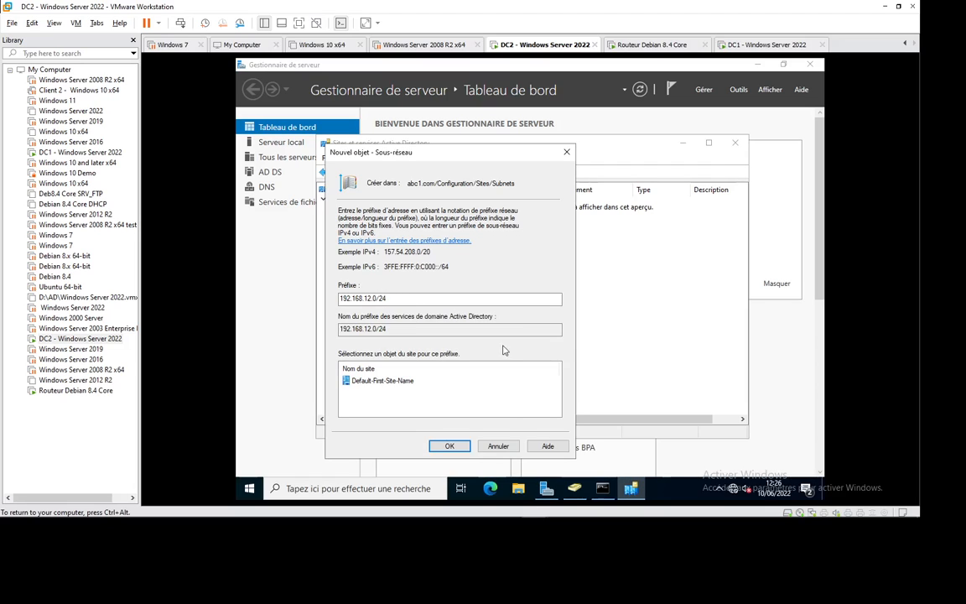
left_click(498, 445)
left_click(369, 252)
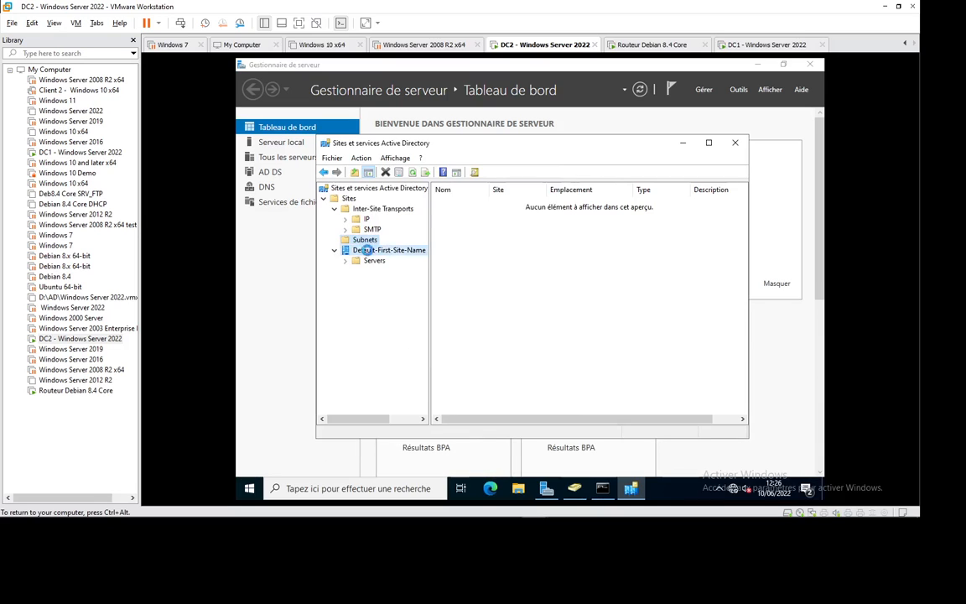
Try renaming Default-First-Site-Name with a spaced name and dismiss the invalid-name error.
left_click(417, 252)
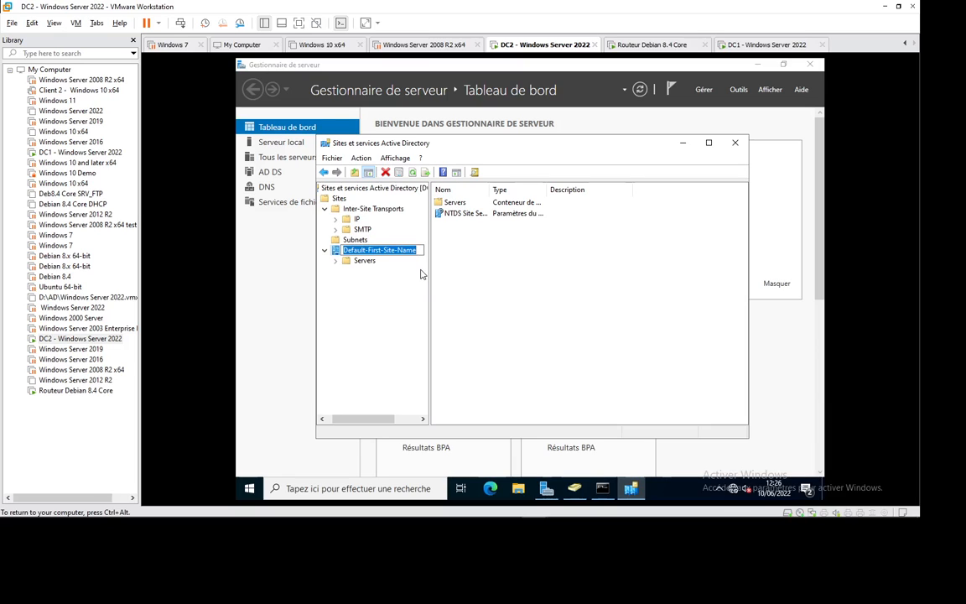
type("ABC")
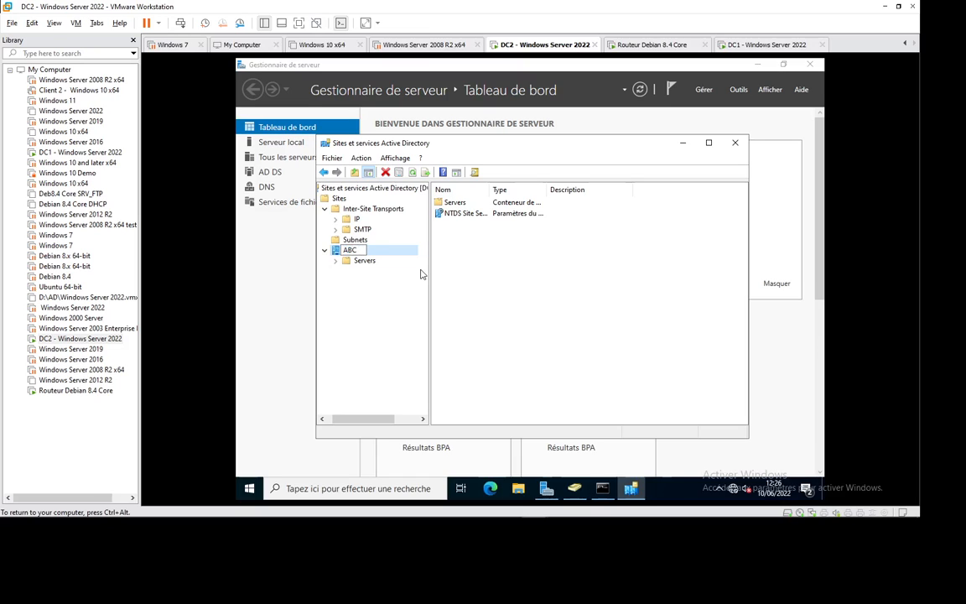
type(" FES")
key("BackSpace")
key("BackSpace")
key("BackSpace")
type("CS")
key("Return")
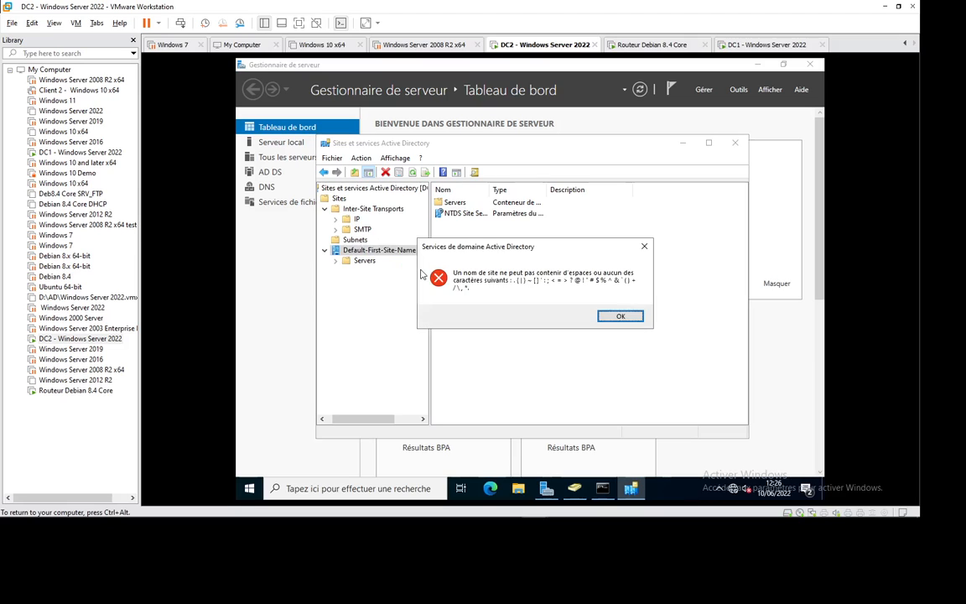
left_click(624, 316)
Rename the default site again with a hyphenated name, ABC-CASA.
left_click(381, 250)
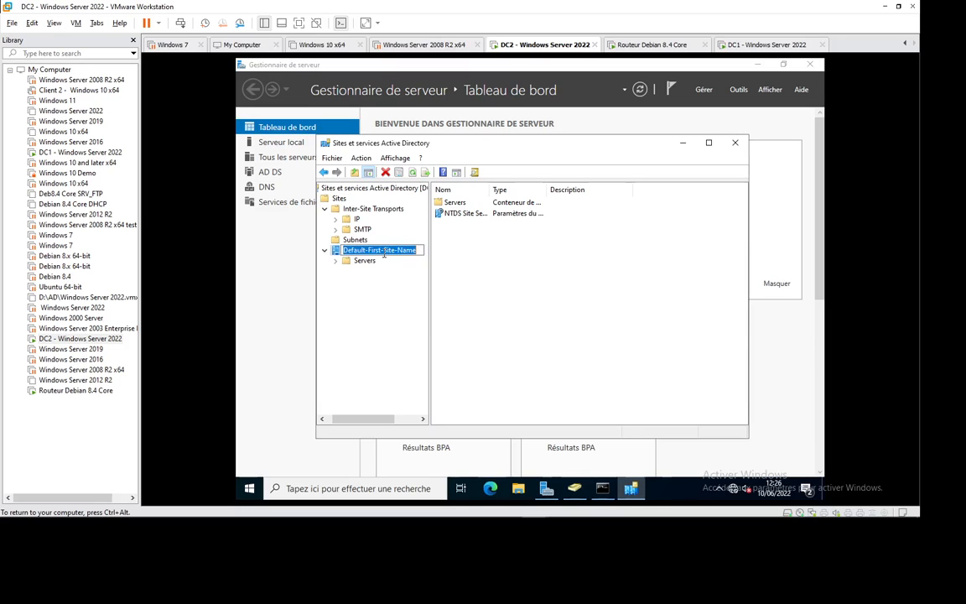
type("AB")
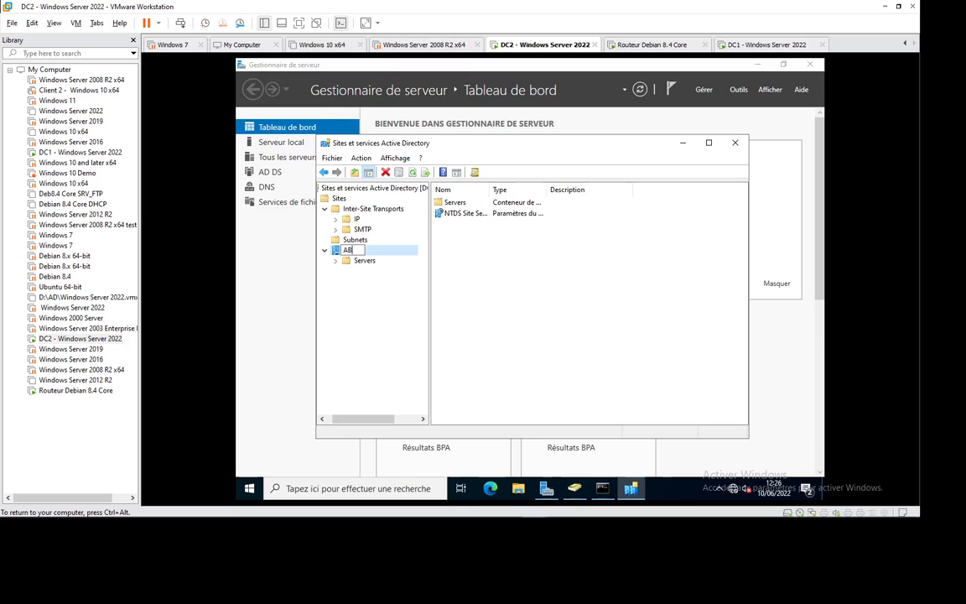
type("C-")
type("ORAN")
key("Return")
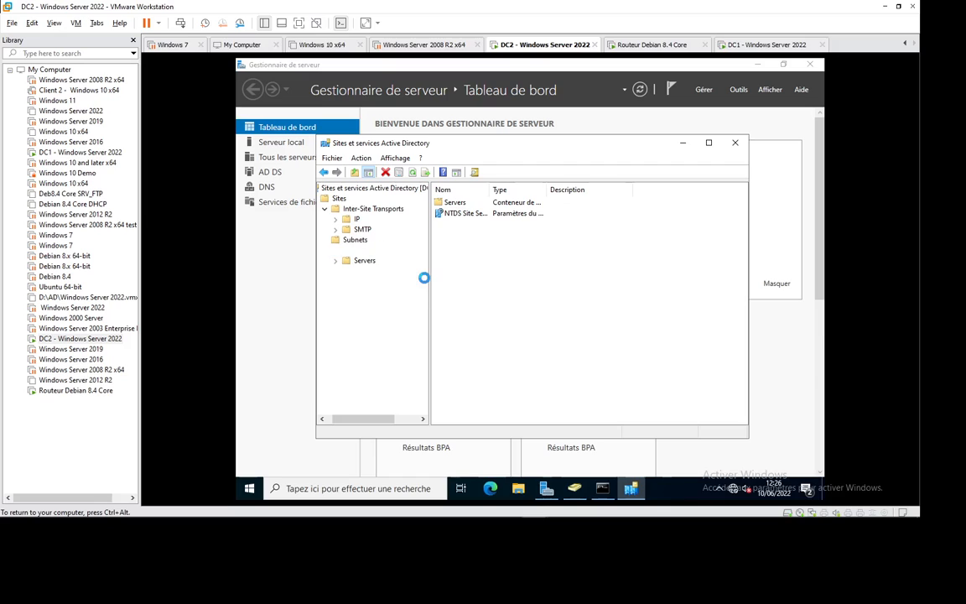
right_click(366, 253)
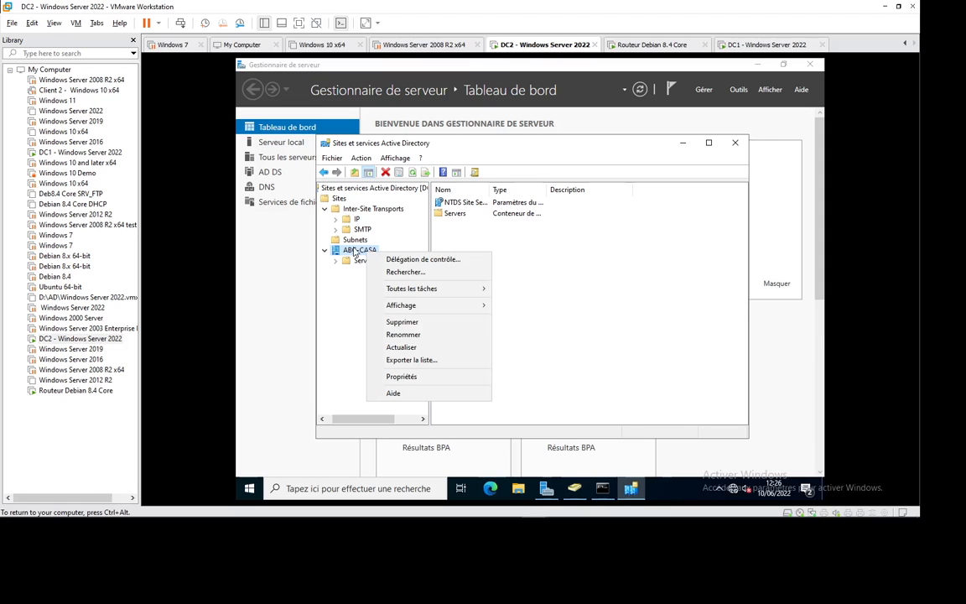
Create a new site named ABC-FES linked to DEFAULTIPSITELINK.
right_click(339, 199)
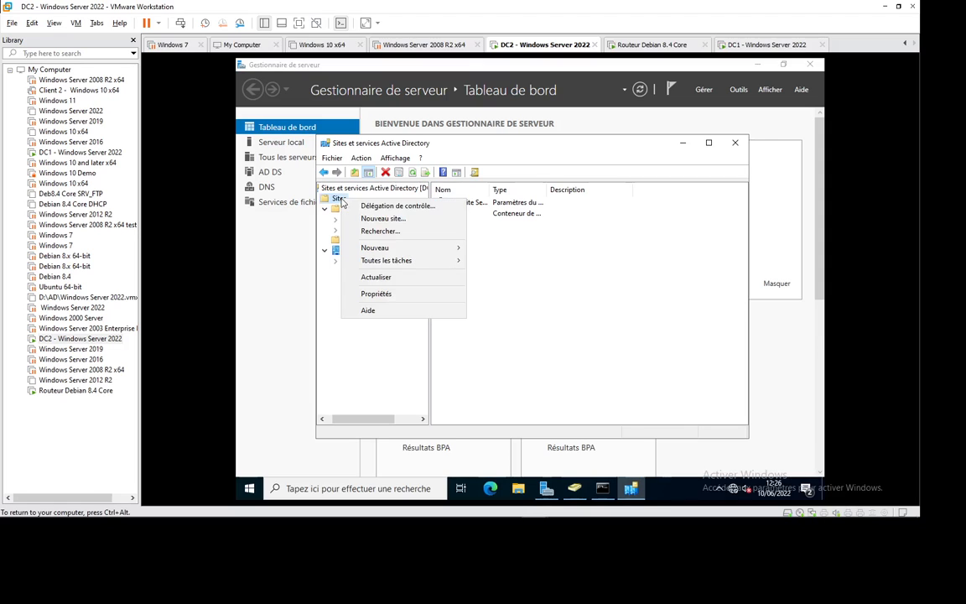
left_click(381, 220)
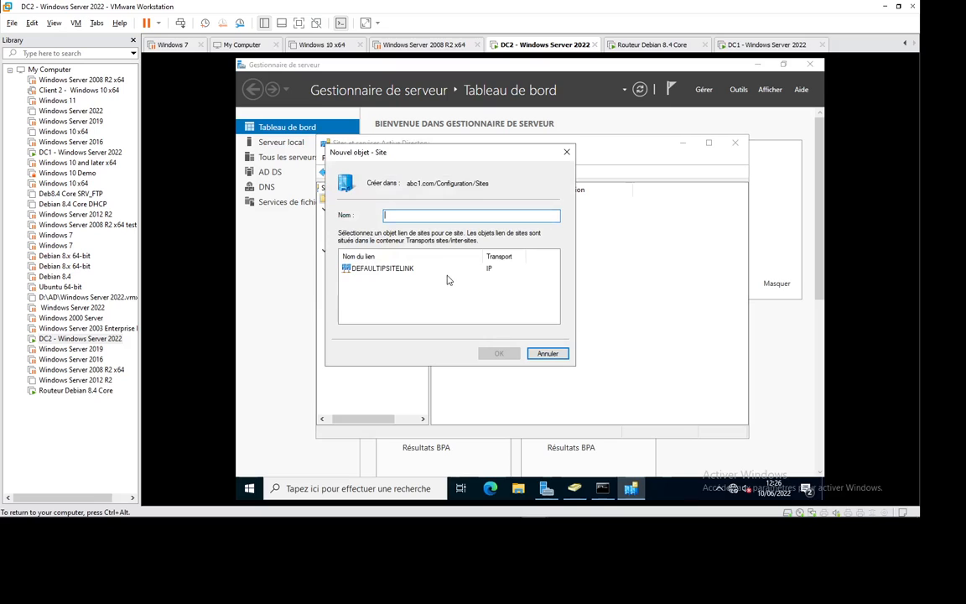
type("ABC-FES")
left_click(359, 268)
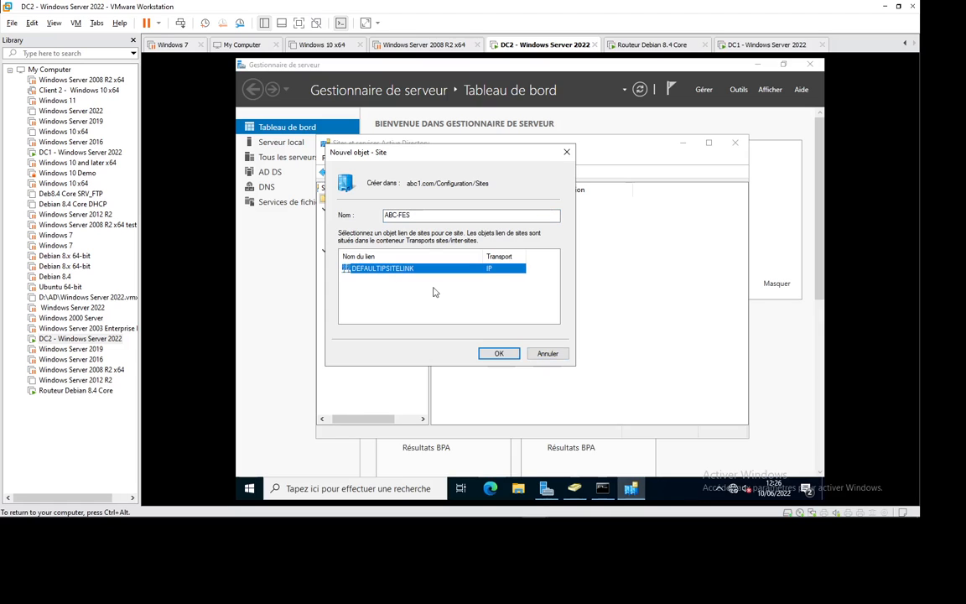
left_click(498, 353)
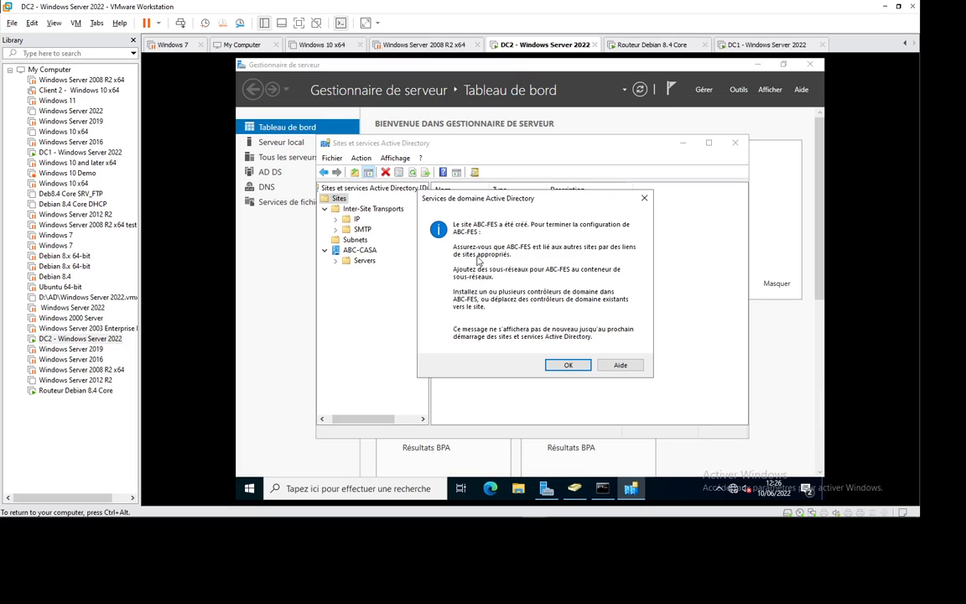
left_click(567, 365)
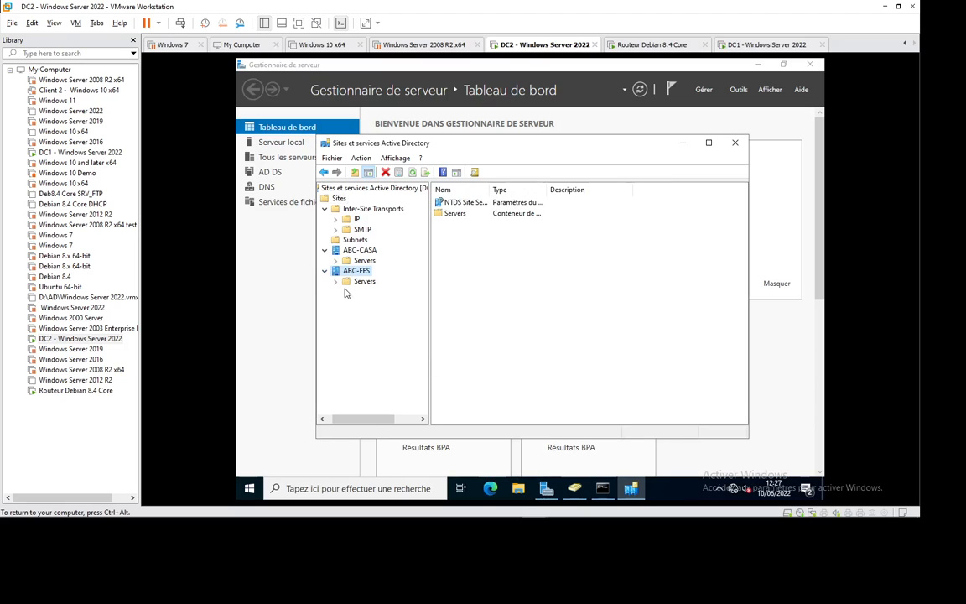
Browse the Servers folders of ABC-FES and ABC-CASA, the SMTP site links and Subnets.
left_click(367, 284)
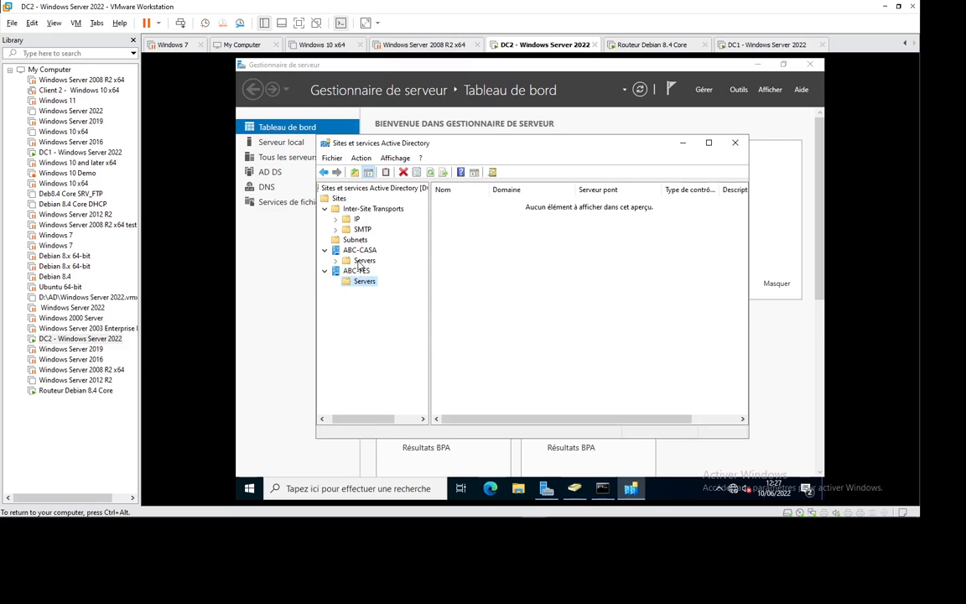
left_click(364, 261)
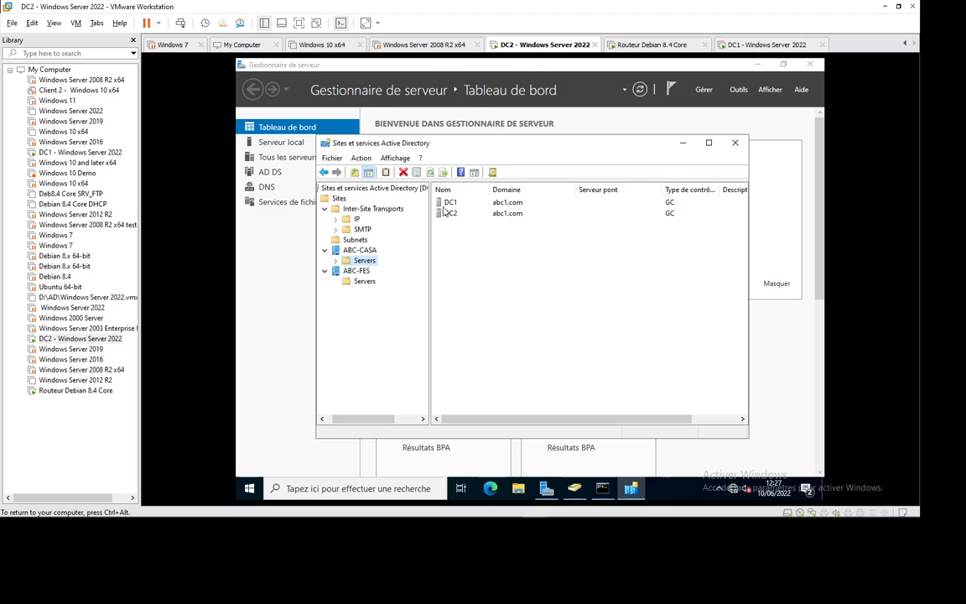
left_click(362, 230)
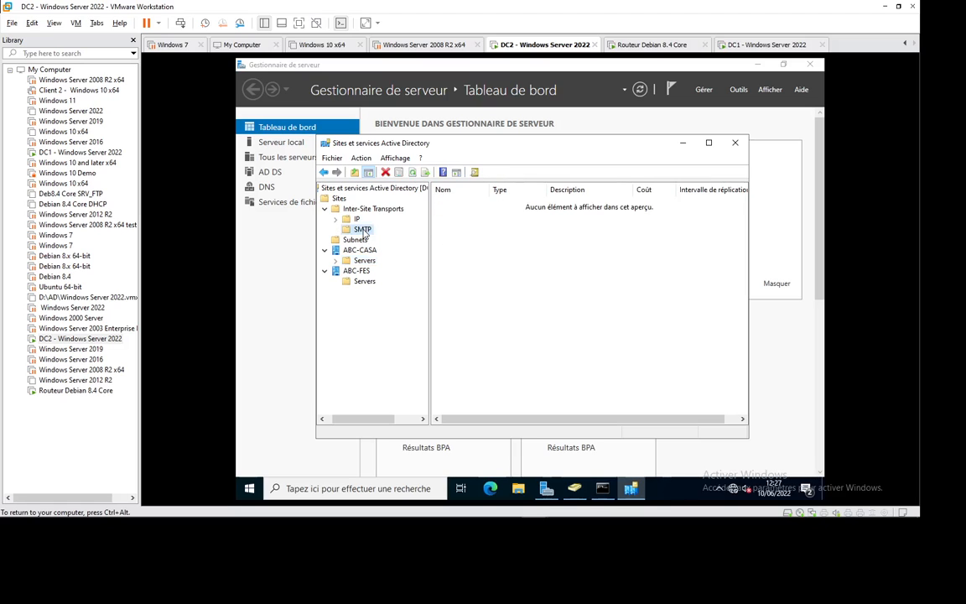
left_click(359, 241)
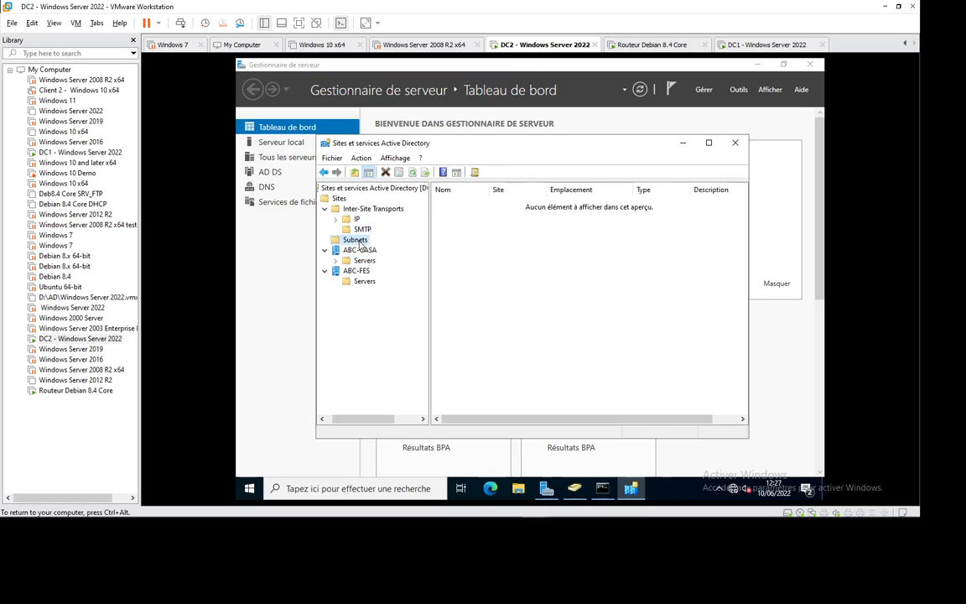
Add subnet 192.168.11.0/24 and assign it to site ABC-CASA.
right_click(360, 243)
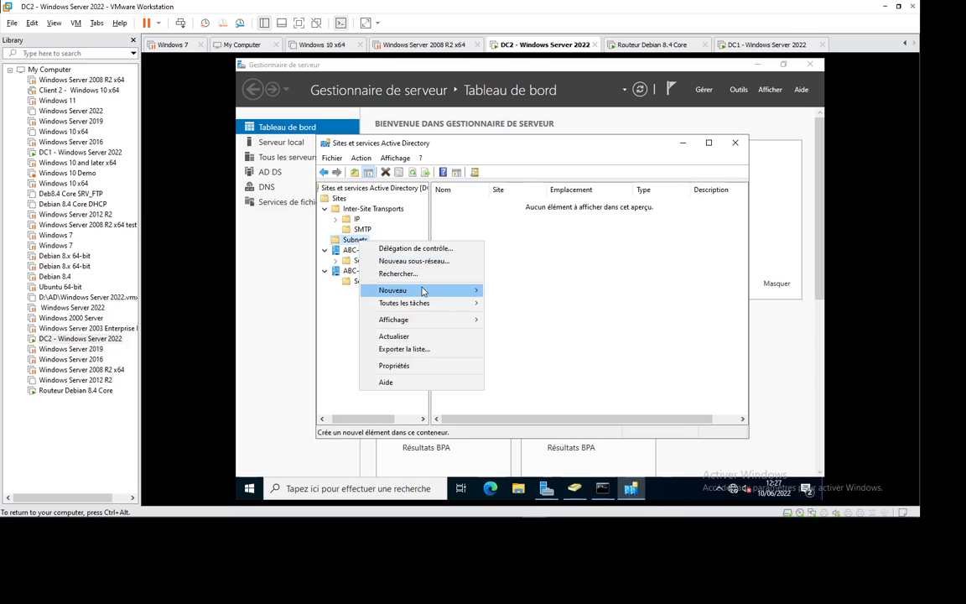
mouse_move(423, 291)
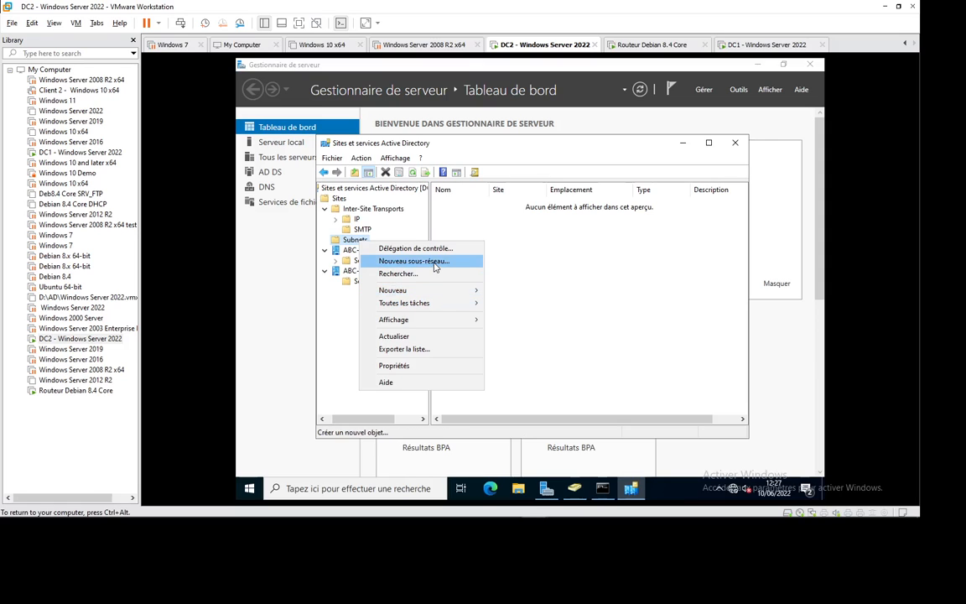
left_click(397, 261)
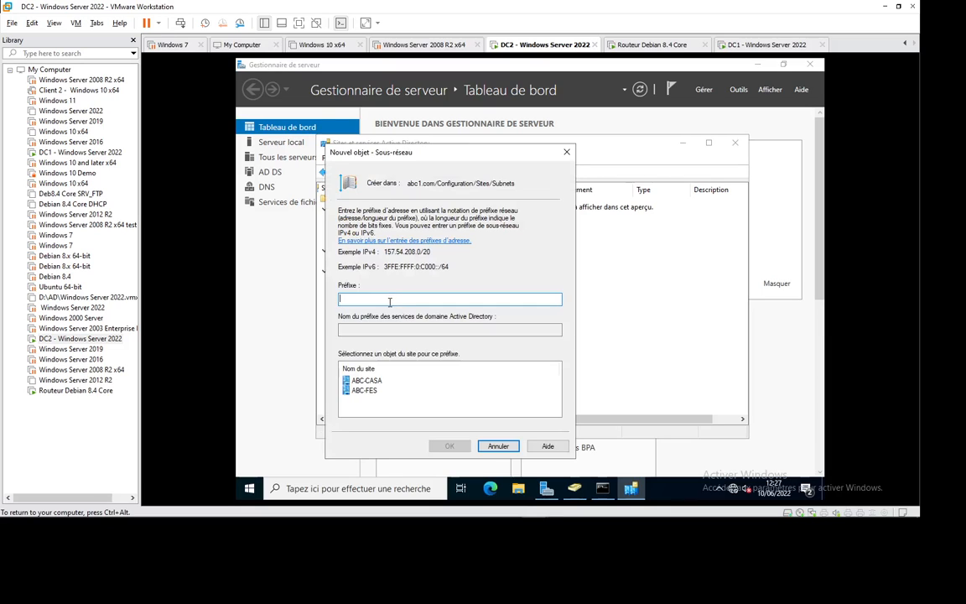
type("192.168.11.0/24")
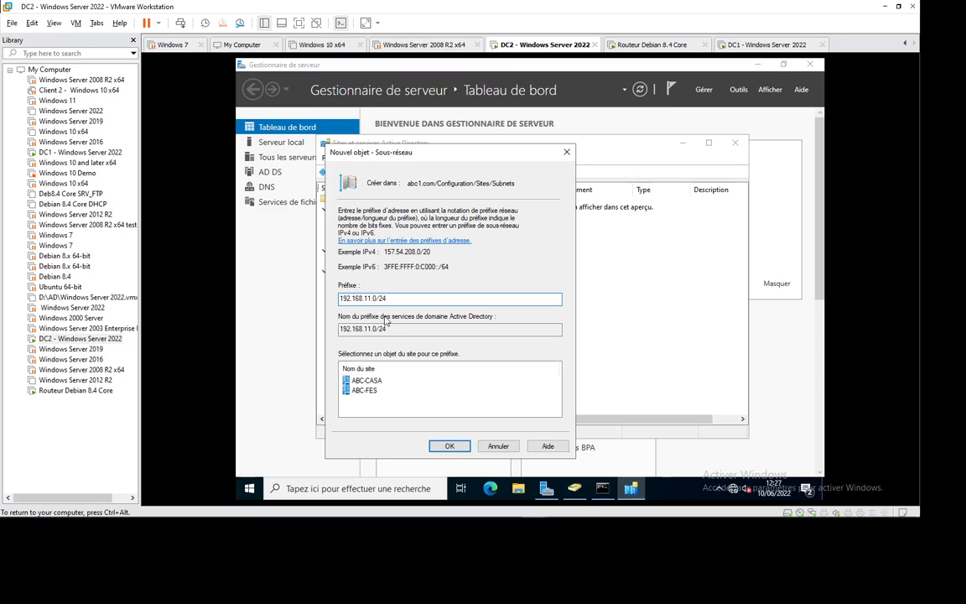
left_click(366, 380)
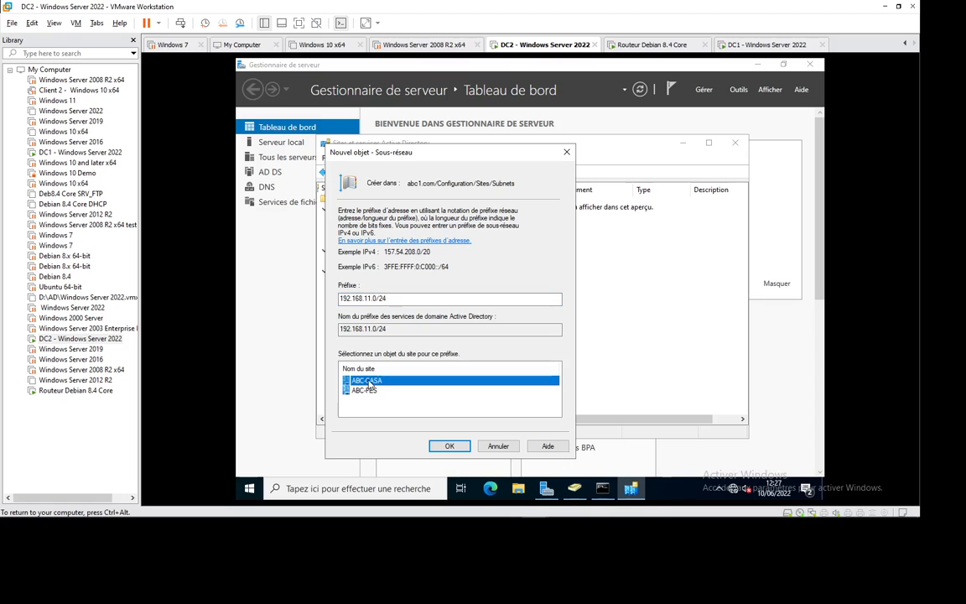
left_click(449, 445)
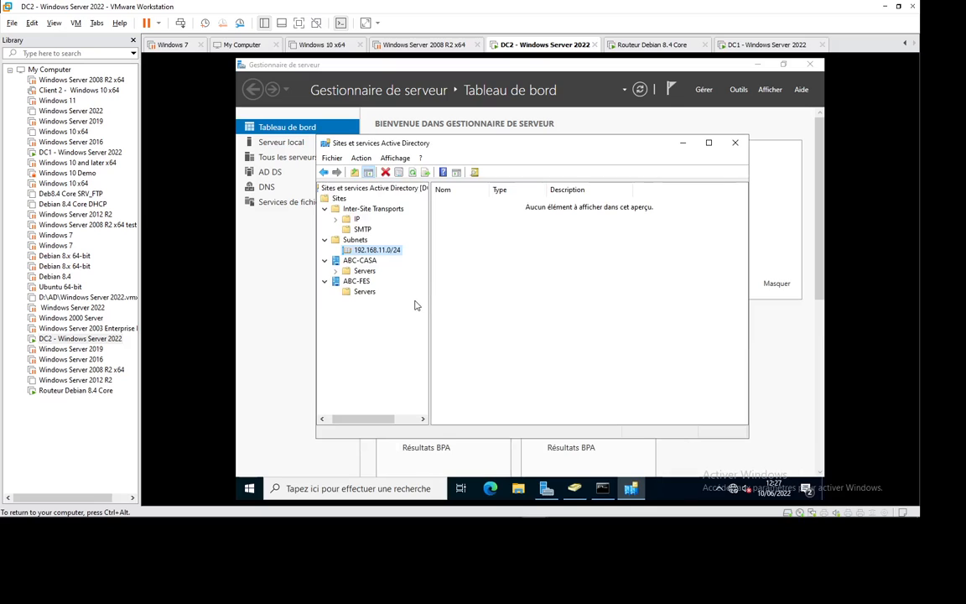
Add subnet 192.168.12.0/24 and assign it to site ABC-FES.
left_click(356, 241)
right_click(367, 240)
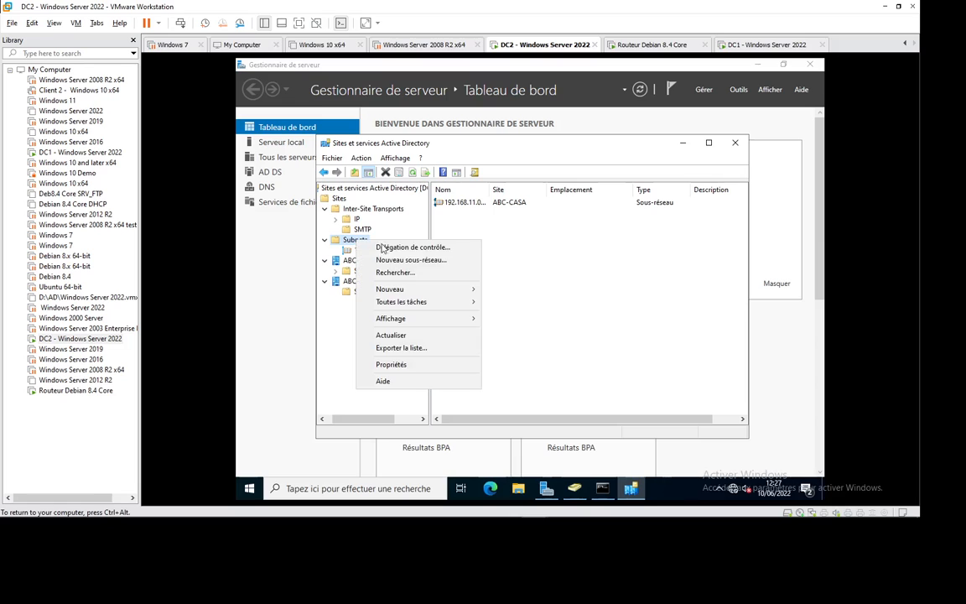
left_click(426, 263)
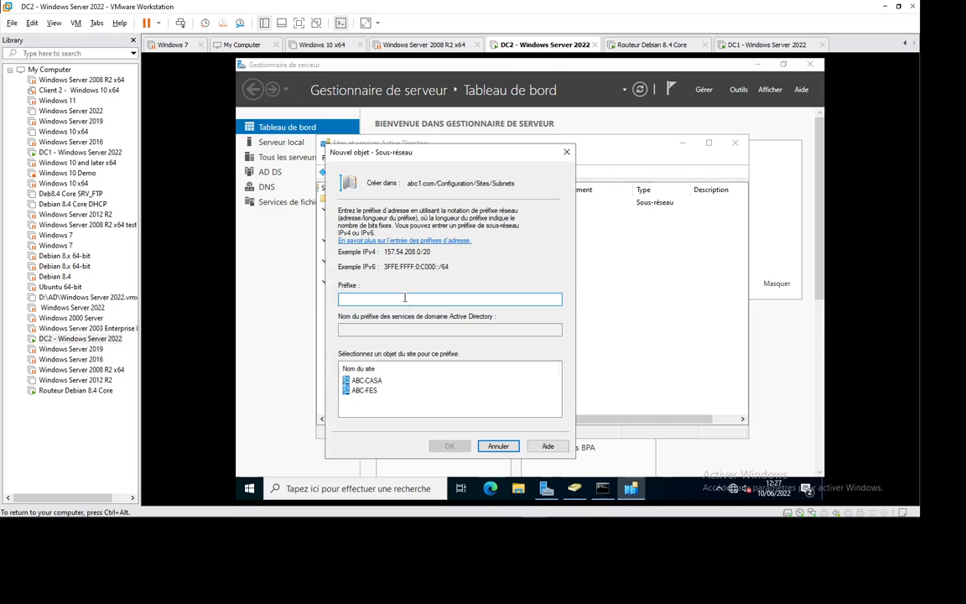
type("192.168.12.0/24")
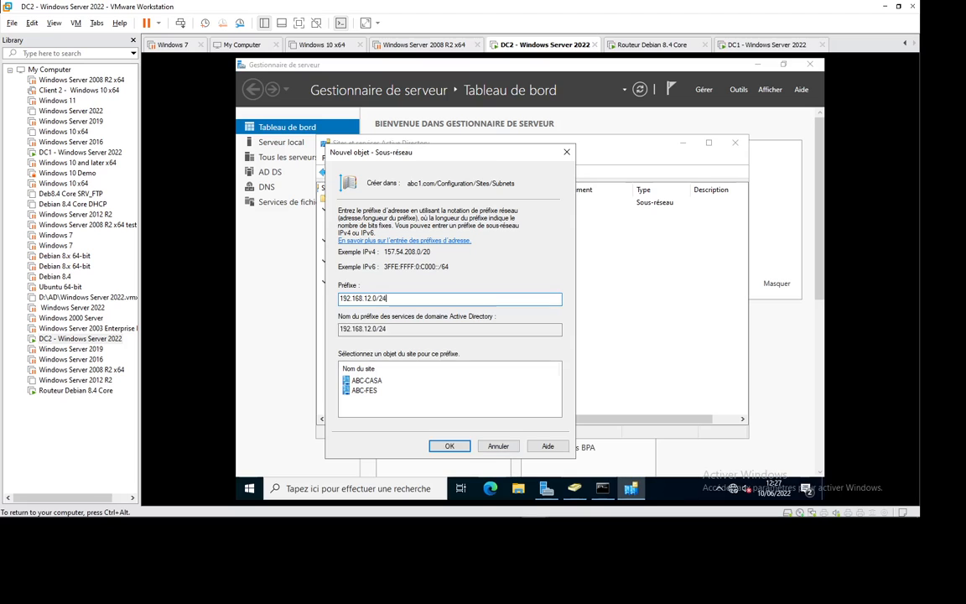
left_click(364, 390)
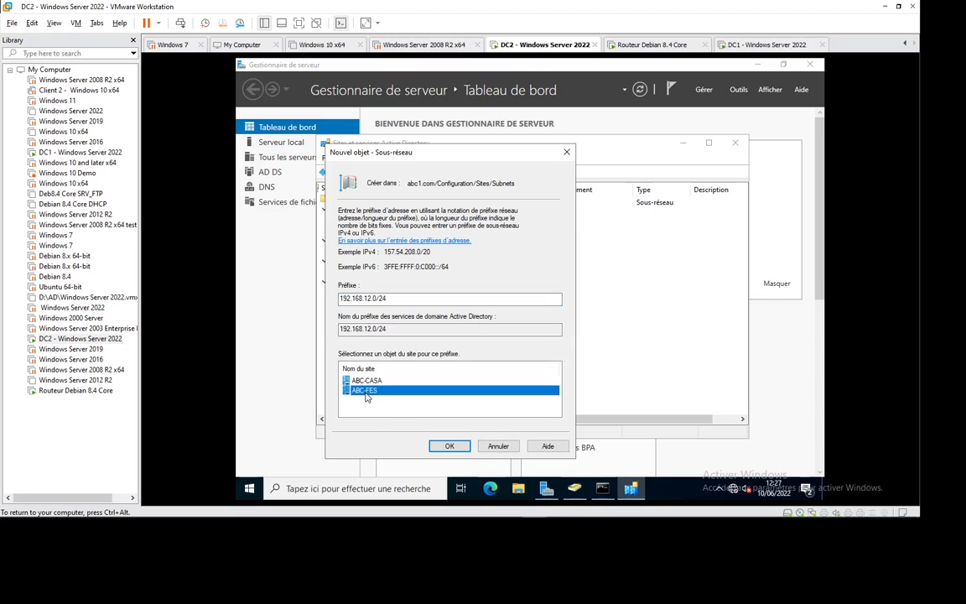
left_click(447, 447)
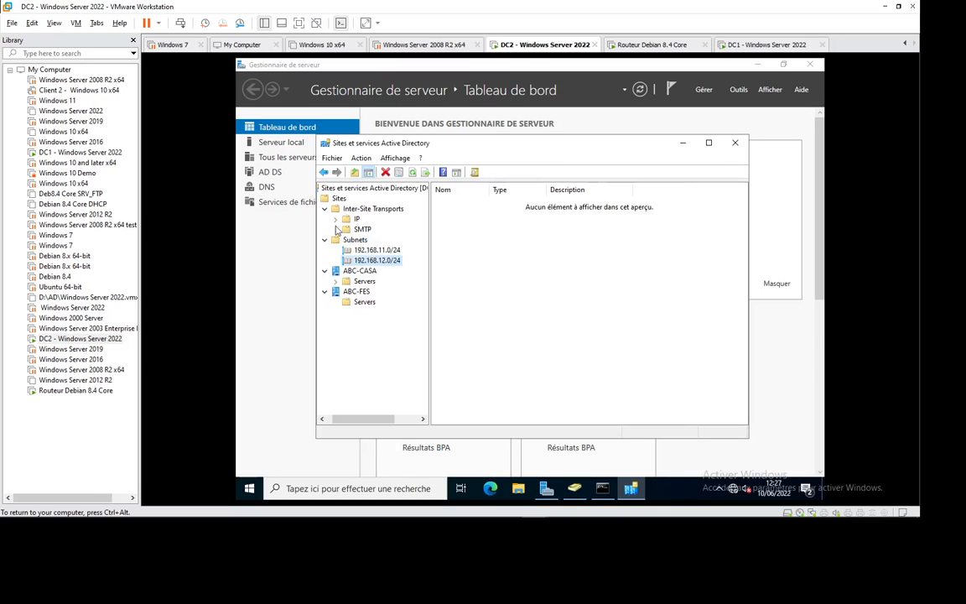
left_click(363, 301)
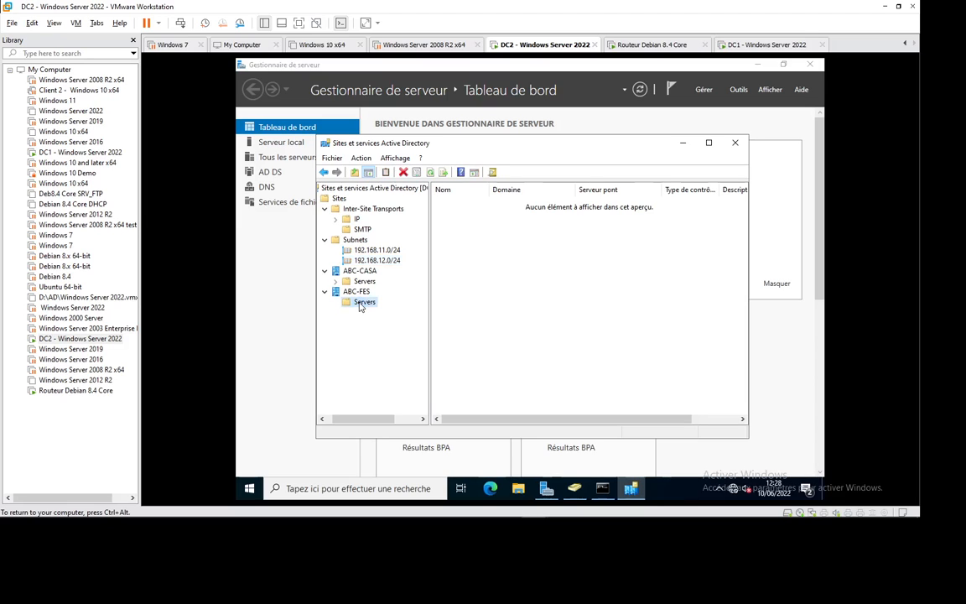
Move server DC2 from the ABC-CASA site into ABC-FES.
left_click(364, 283)
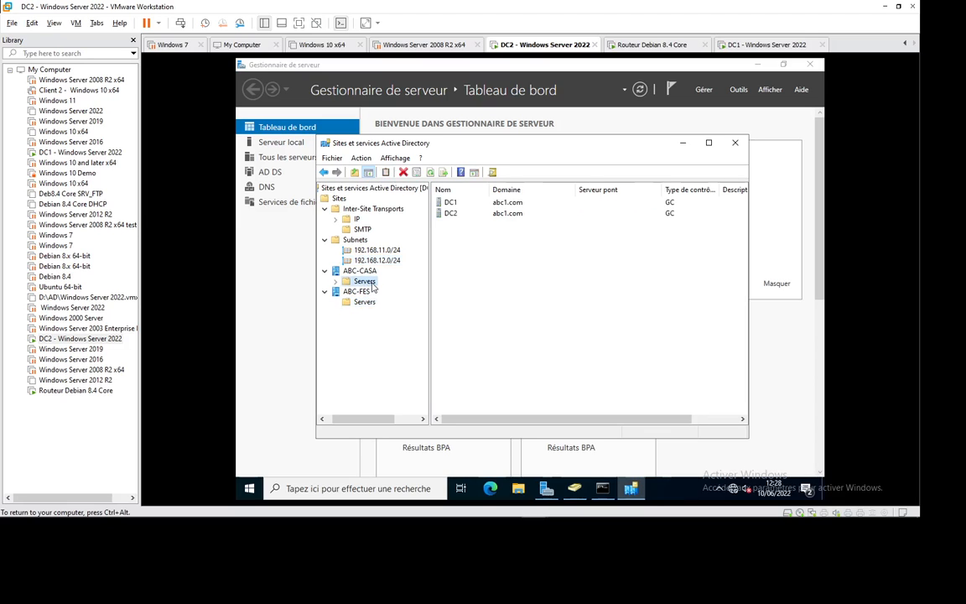
left_click(450, 215)
right_click(450, 216)
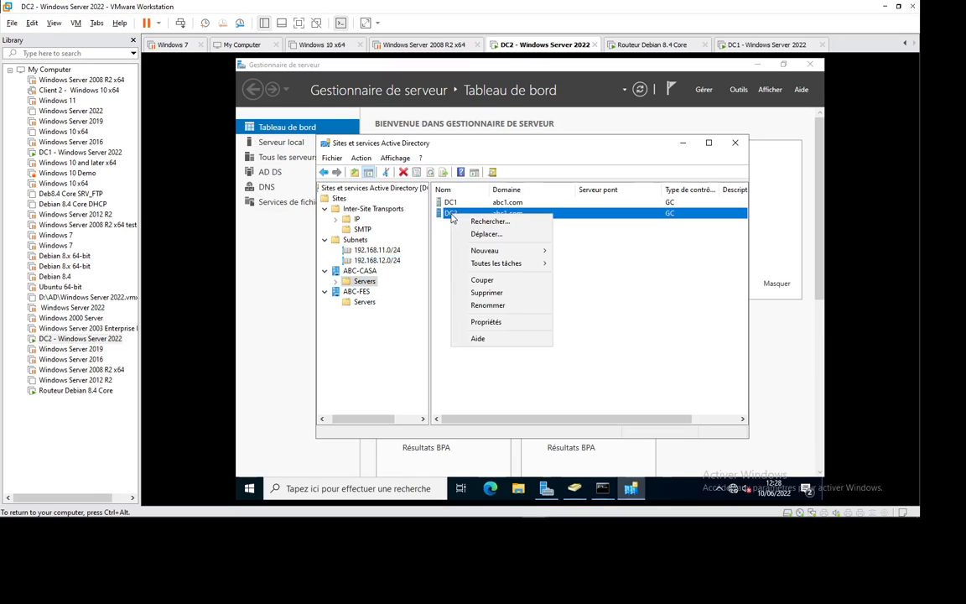
left_click(489, 235)
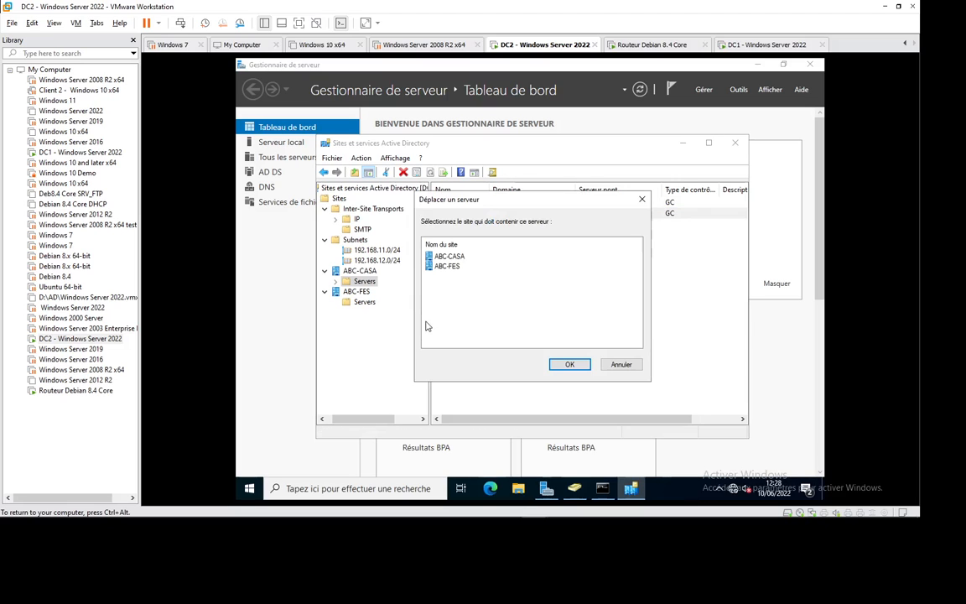
left_click(446, 266)
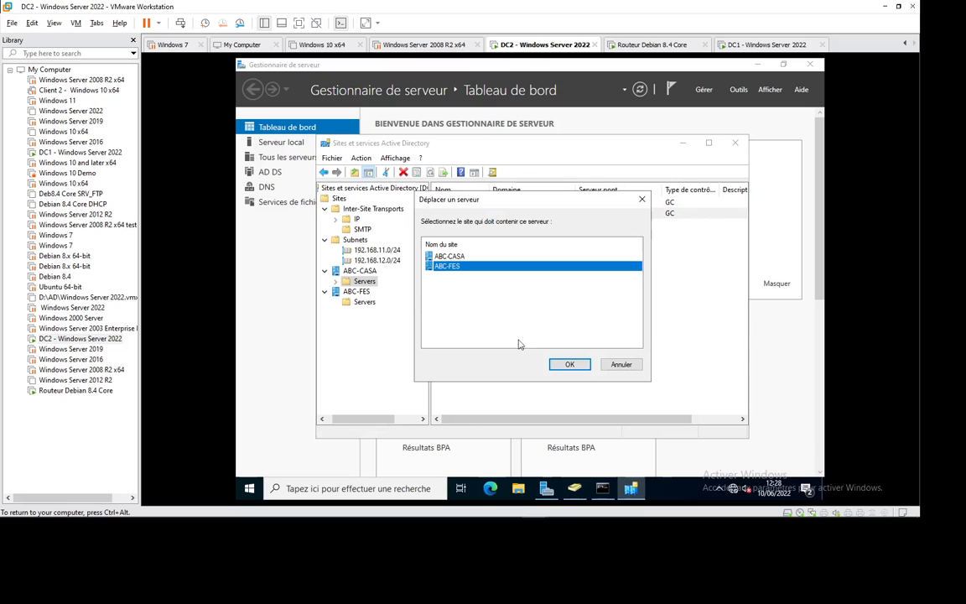
left_click(565, 365)
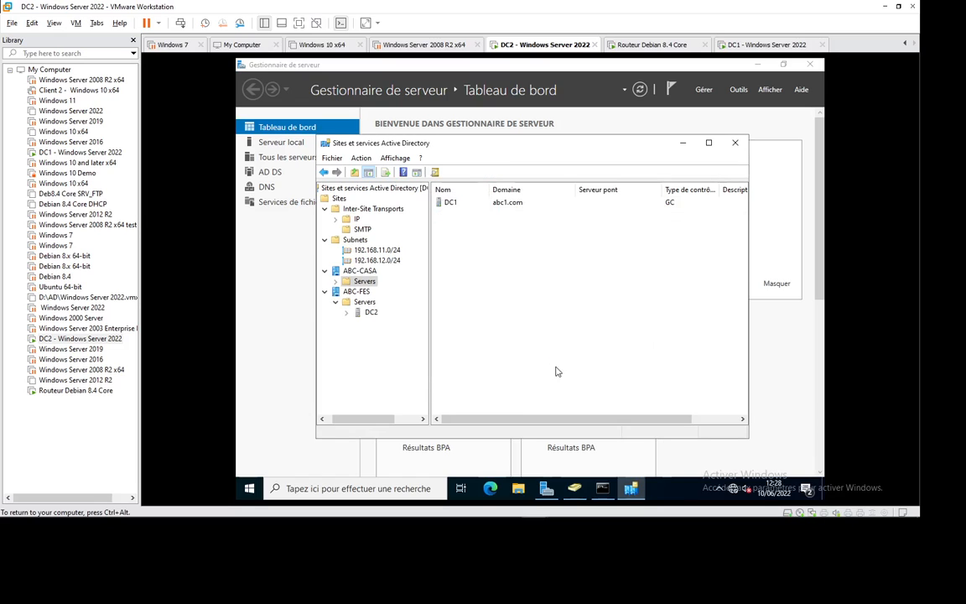
Widen the Name column in ABC-CASA's contents, then switch to the Whiteboard diagram.
left_click(358, 271)
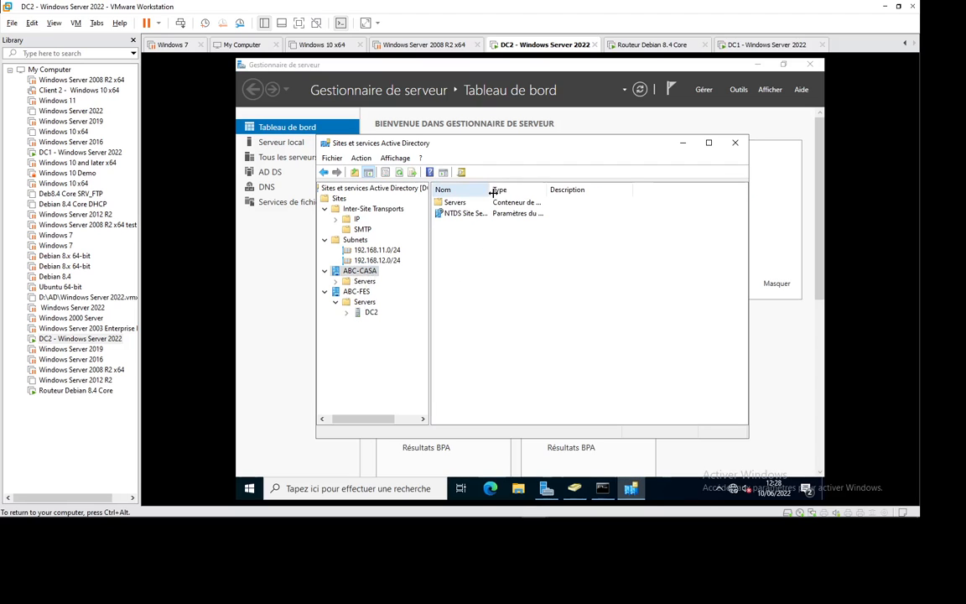
left_click_drag(515, 189, 546, 190)
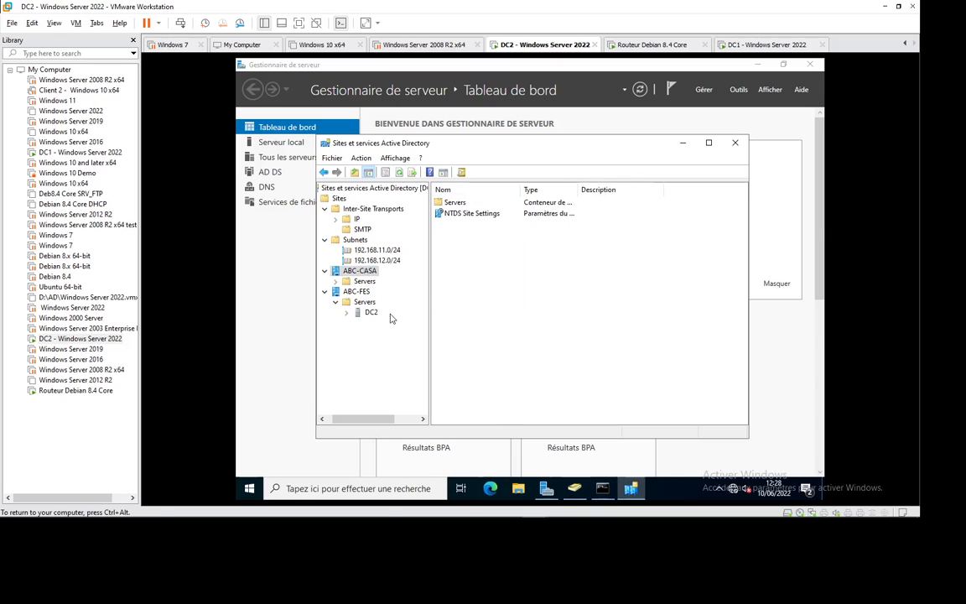
mouse_move(618, 515)
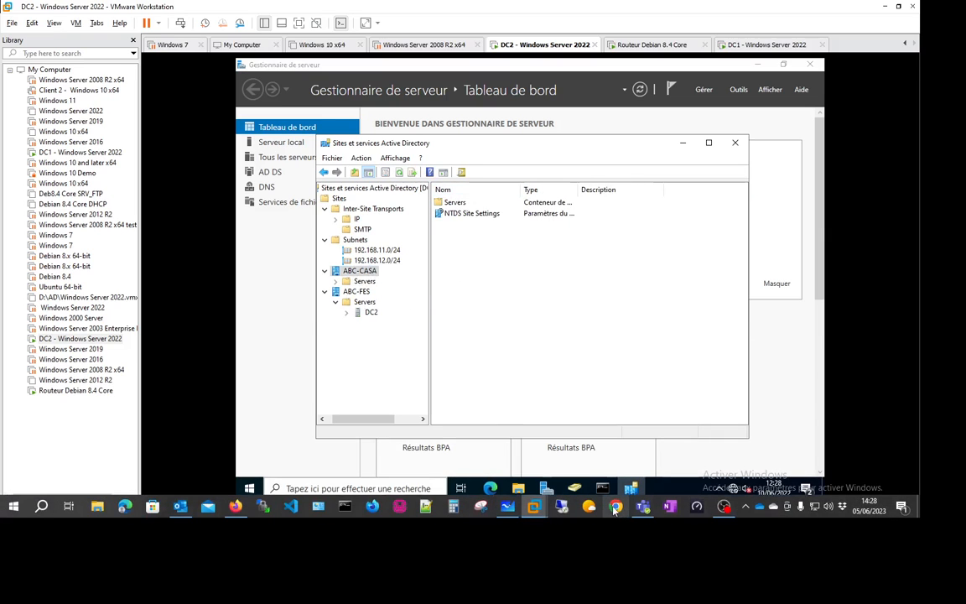
key("alt+Tab")
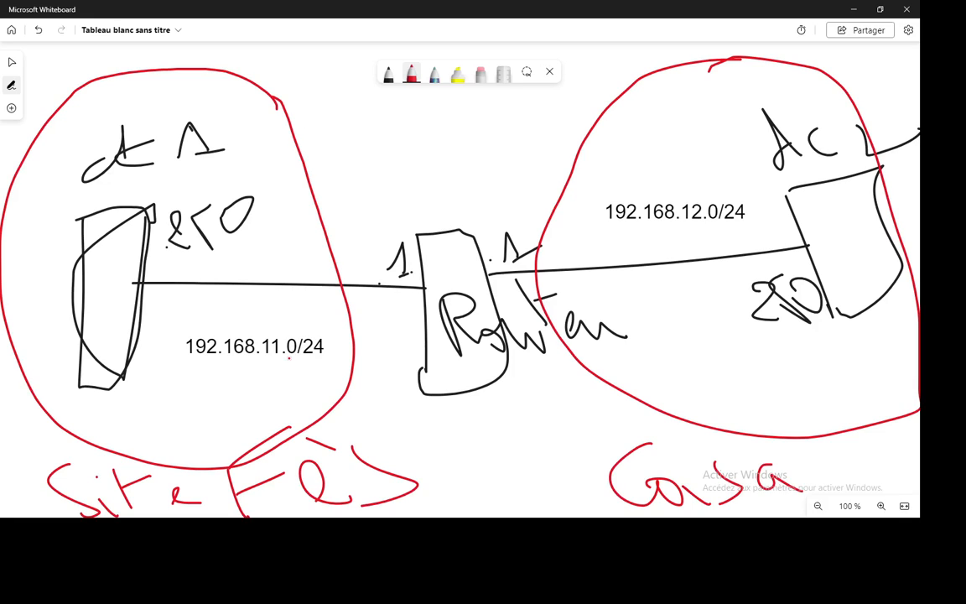
Leave Whiteboard and review the ABC-CASA NTDS Site Settings properties and object details.
left_click(852, 9)
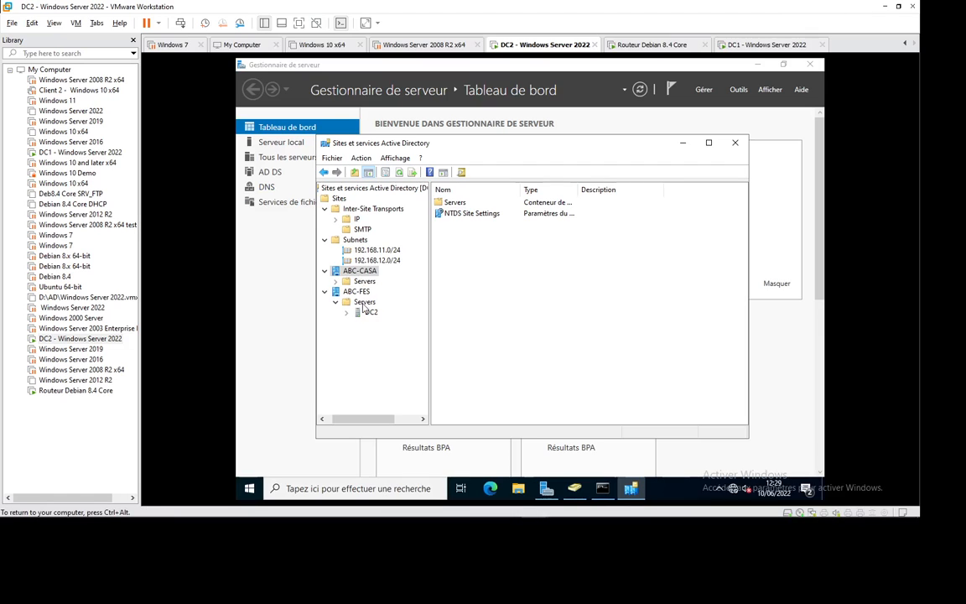
left_click(473, 215)
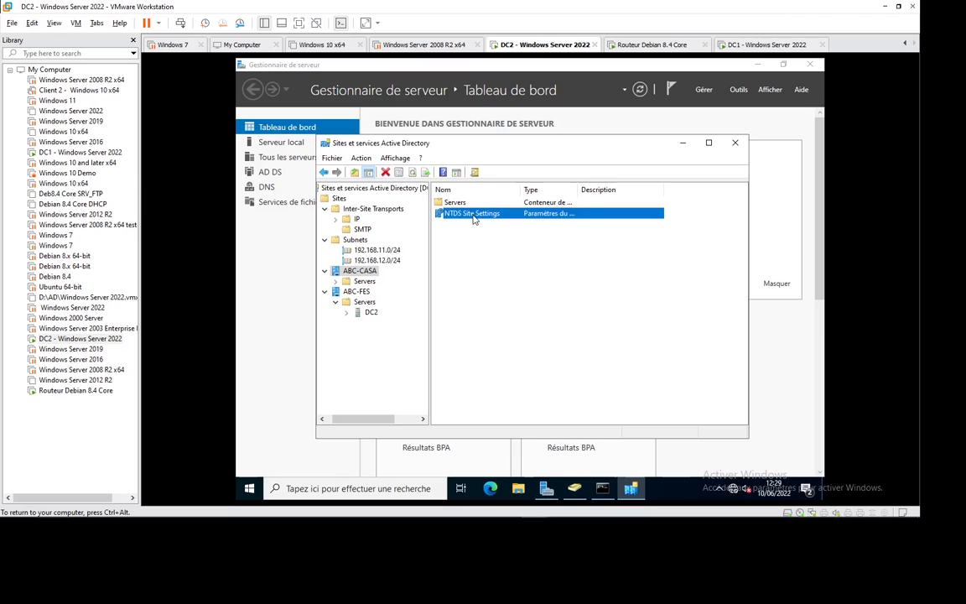
right_click(473, 216)
left_click(511, 237)
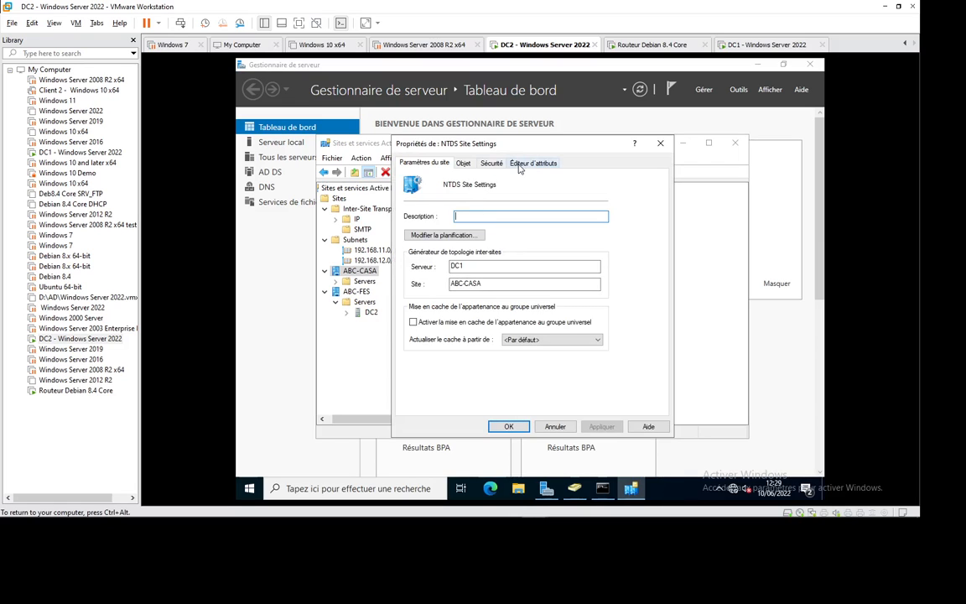
left_click(464, 163)
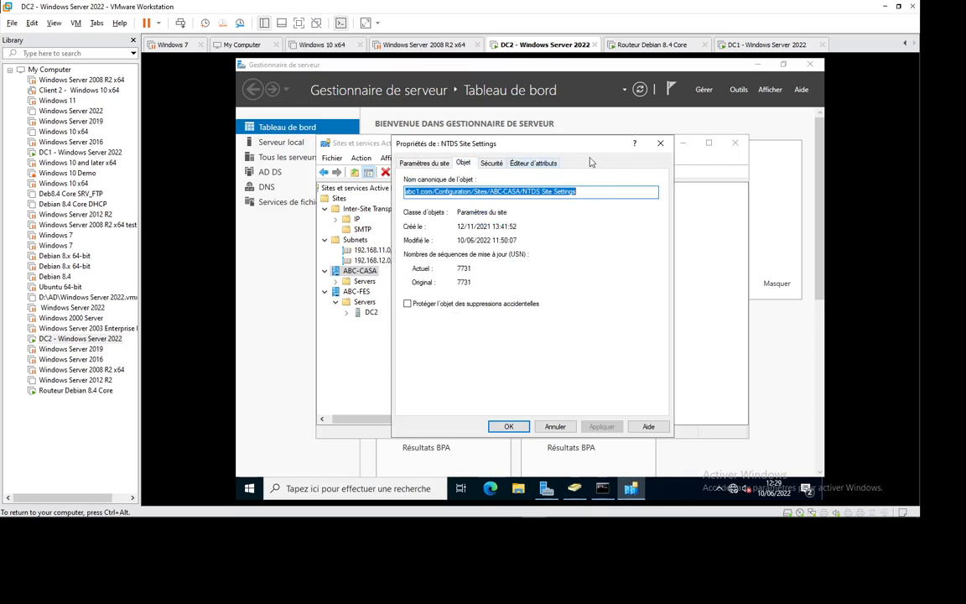
left_click(659, 144)
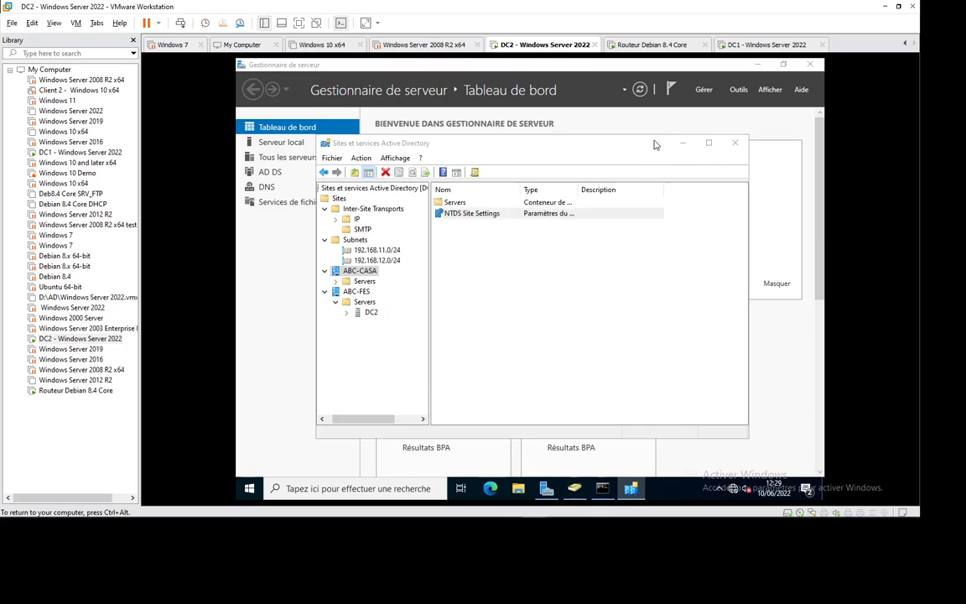
Run a replication topology check on DC1's NTDS Settings under ABC-CASA.
double_click(453, 203)
double_click(453, 203)
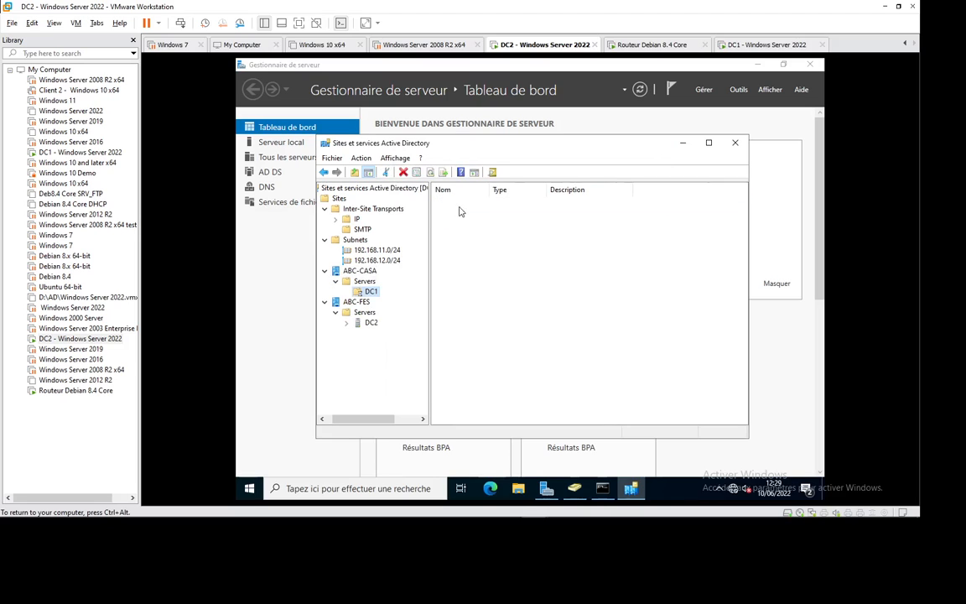
left_click(465, 215)
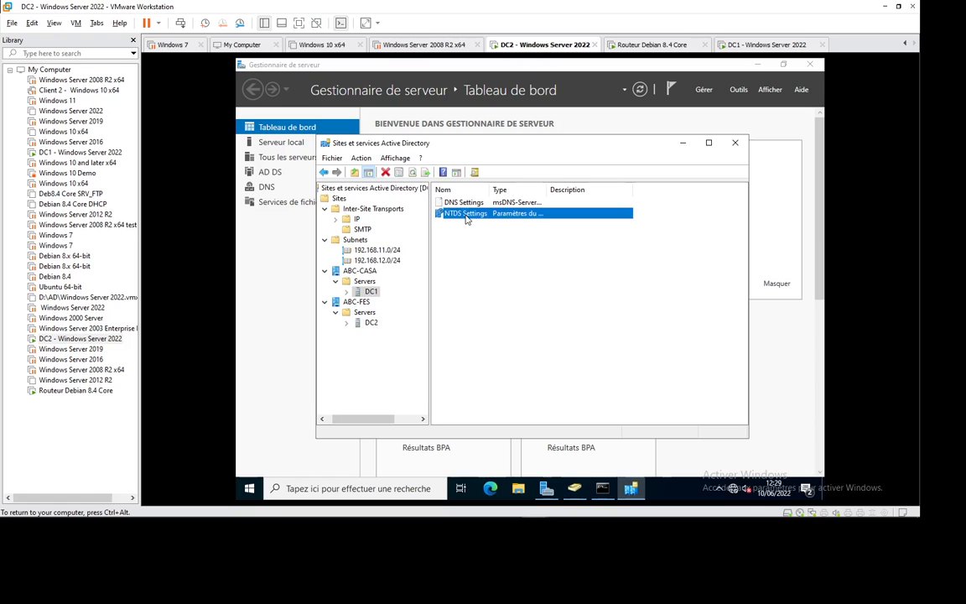
right_click(466, 217)
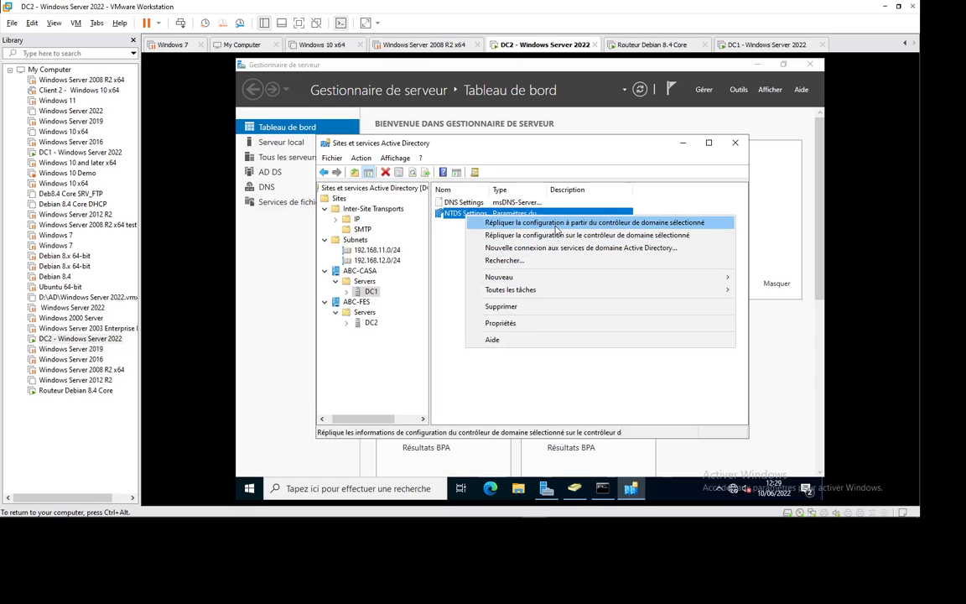
mouse_move(572, 294)
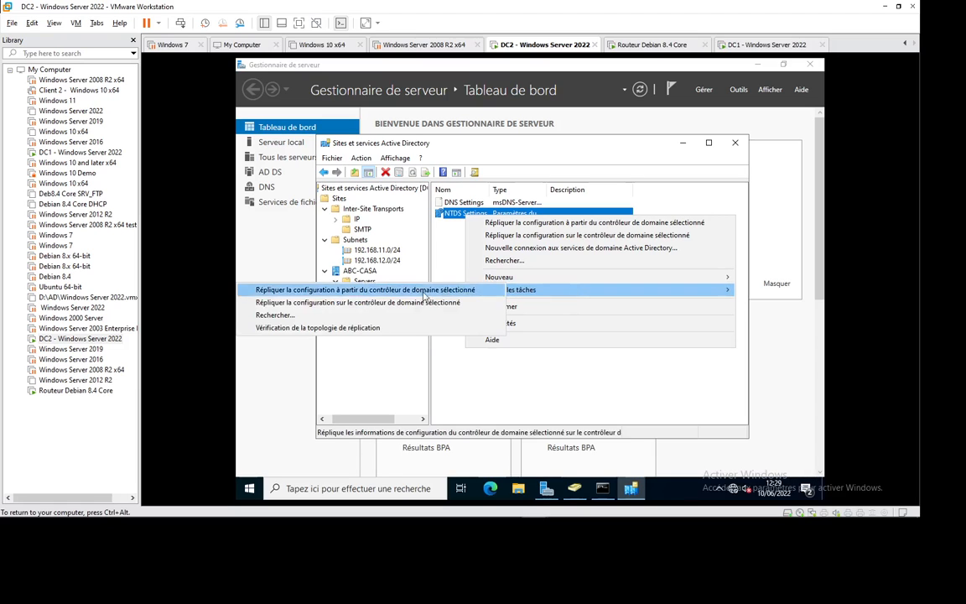
left_click(345, 328)
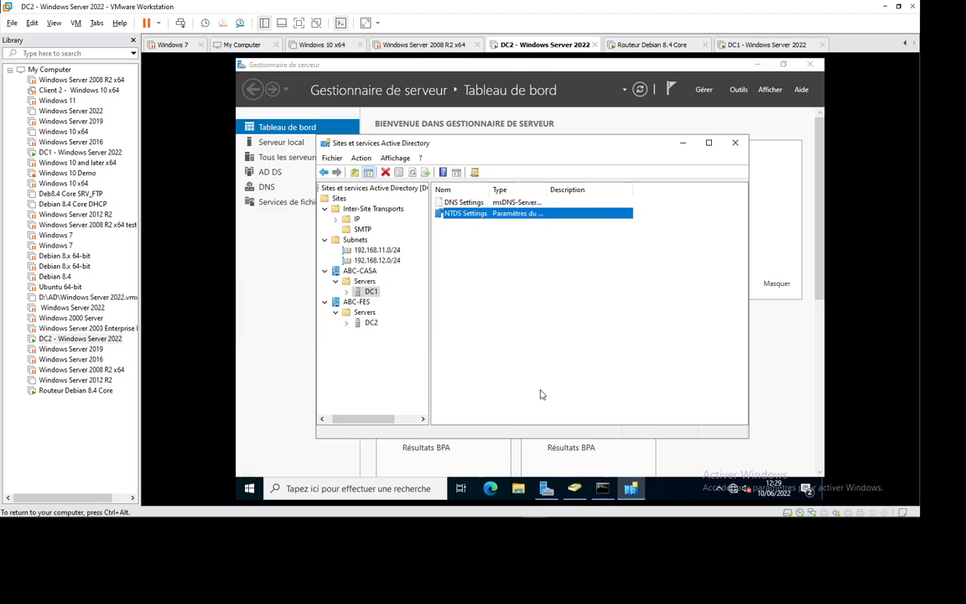
Browse DC1's NTDS Settings properties tabs, including object, security and connections.
left_click(482, 212)
right_click(483, 213)
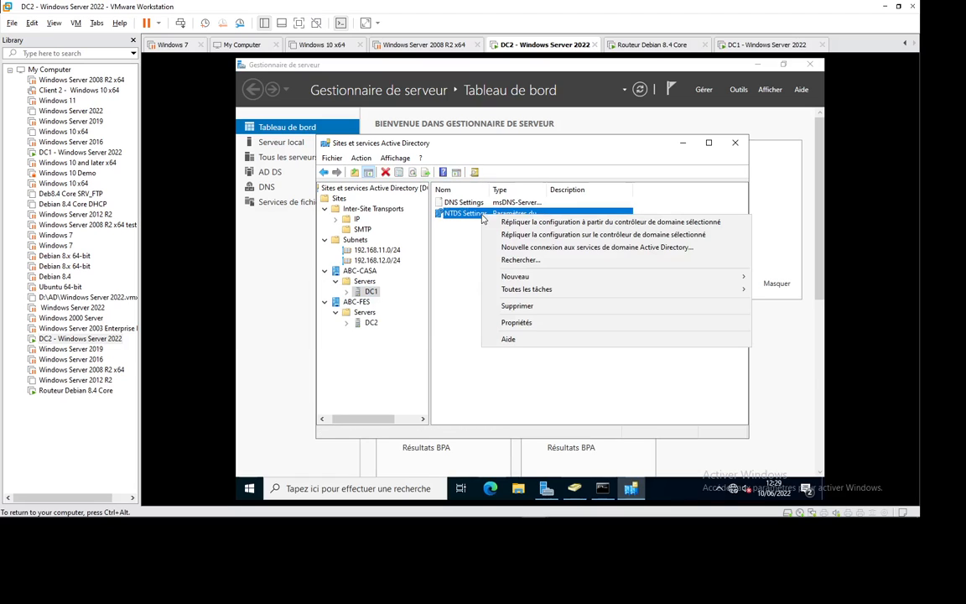
left_click(516, 323)
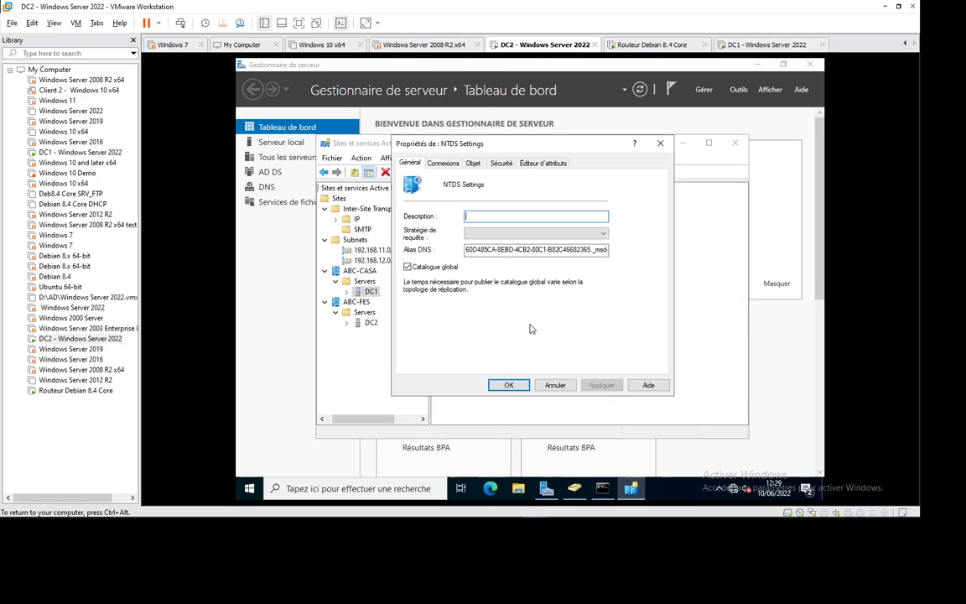
left_click(474, 164)
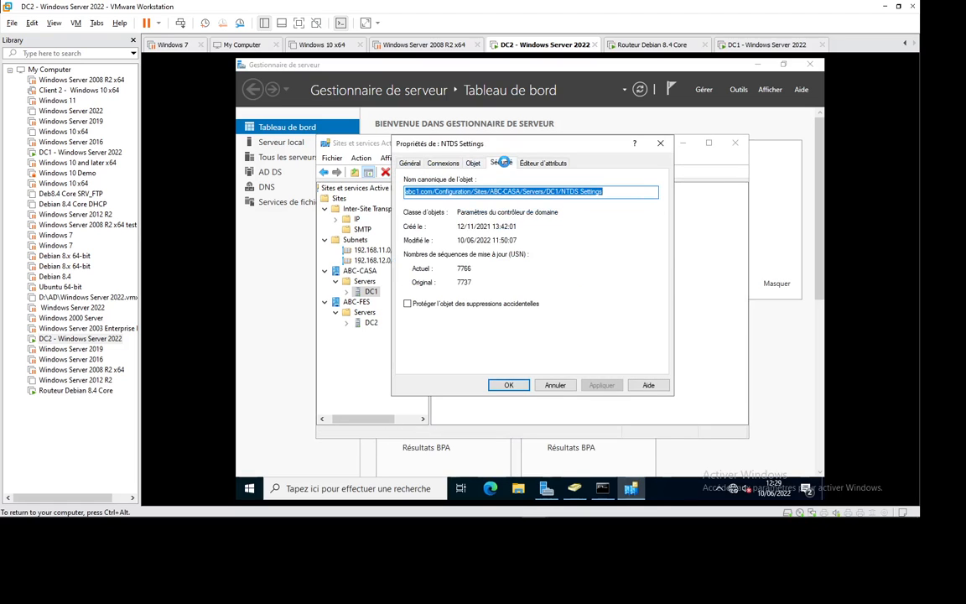
key("ctrl+Tab")
left_click(410, 164)
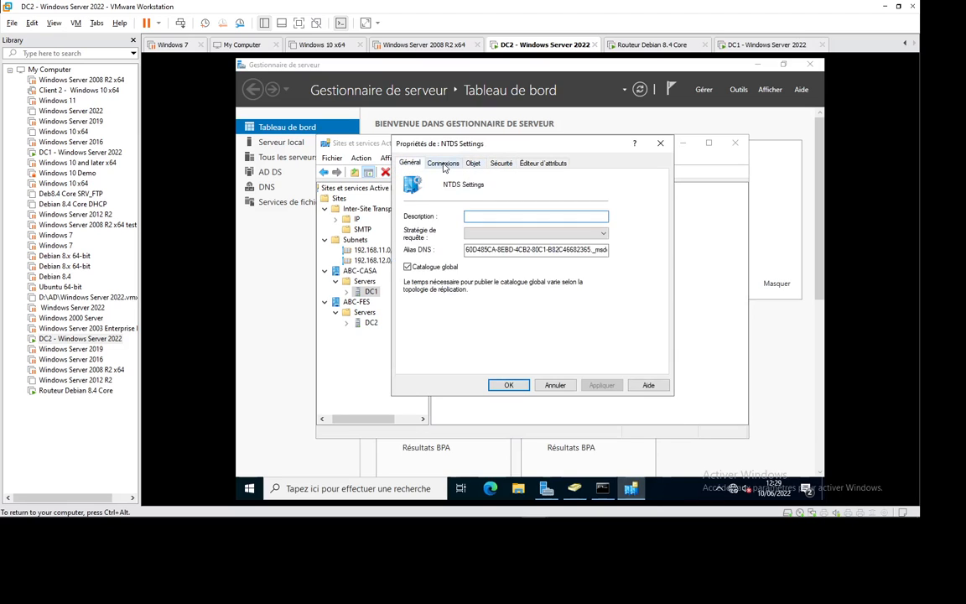
left_click(444, 165)
left_click(473, 164)
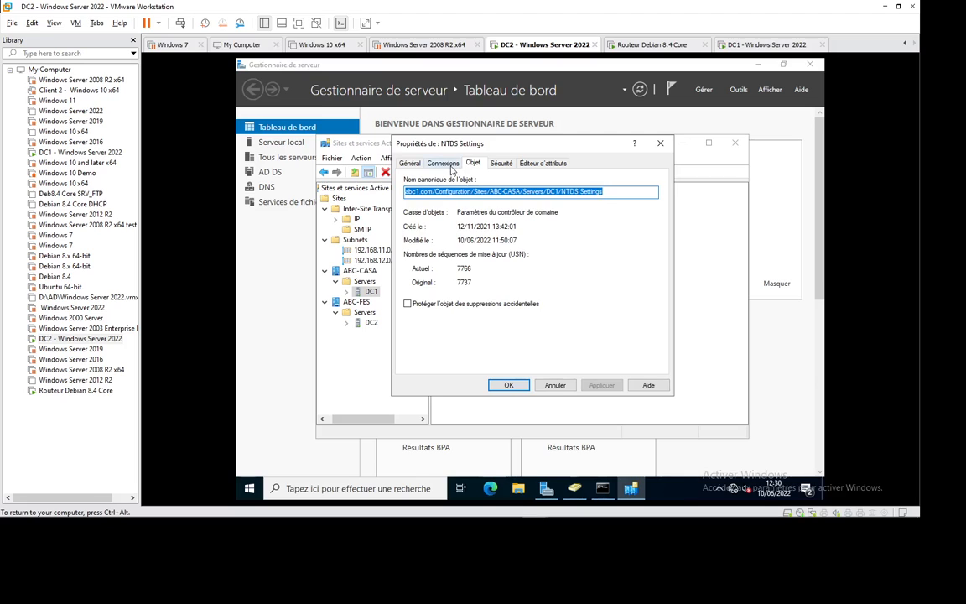
left_click(444, 164)
left_click(474, 164)
left_click(658, 143)
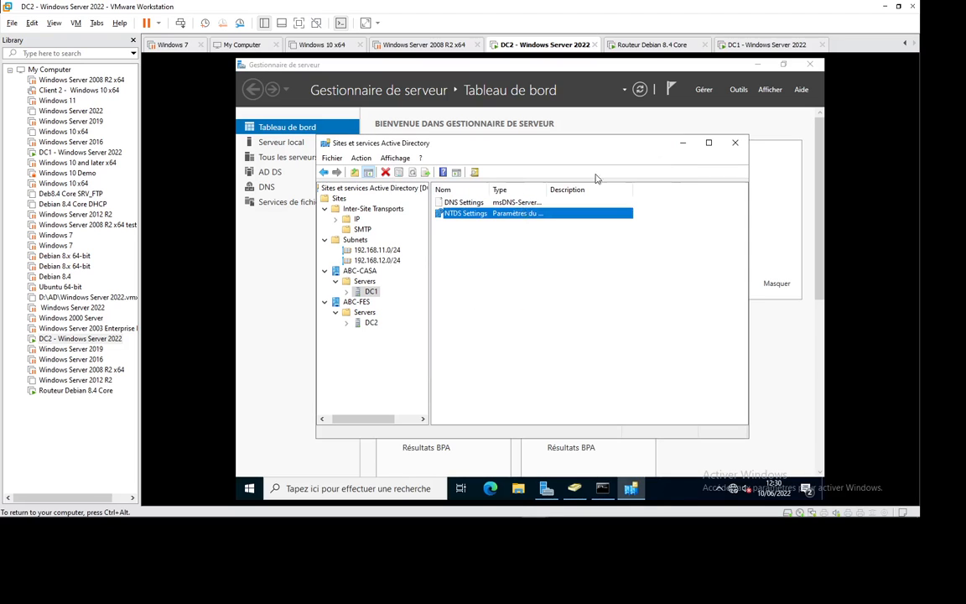
Open DEFAULTIPSITELINK's properties under Inter-Site Transports > IP.
left_click(357, 218)
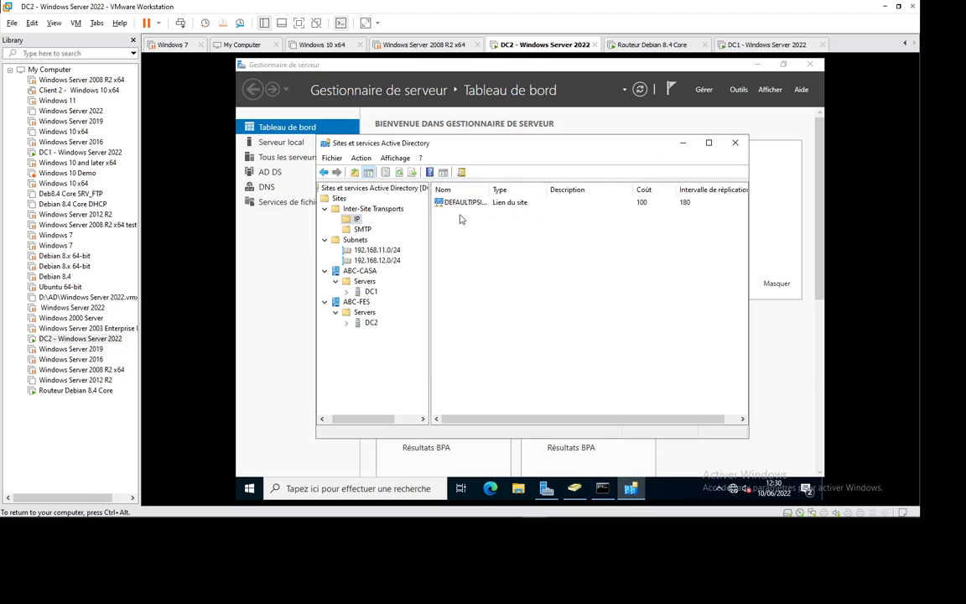
left_click(478, 205)
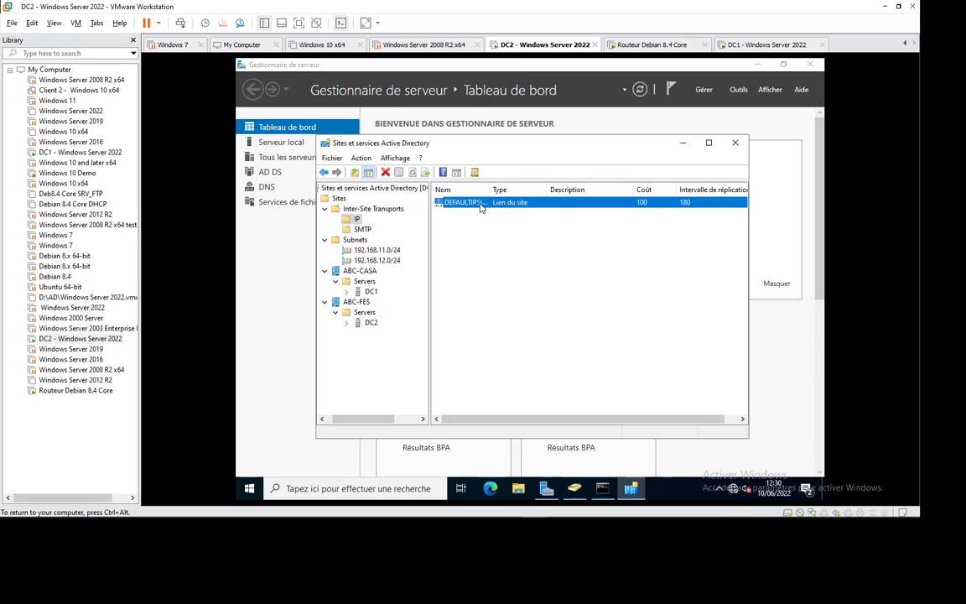
right_click(481, 207)
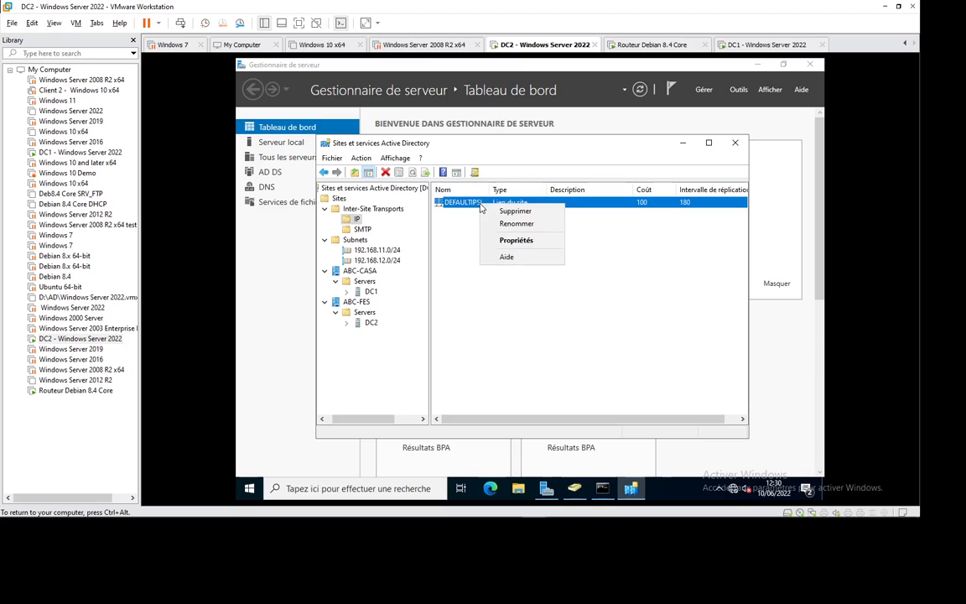
left_click(512, 240)
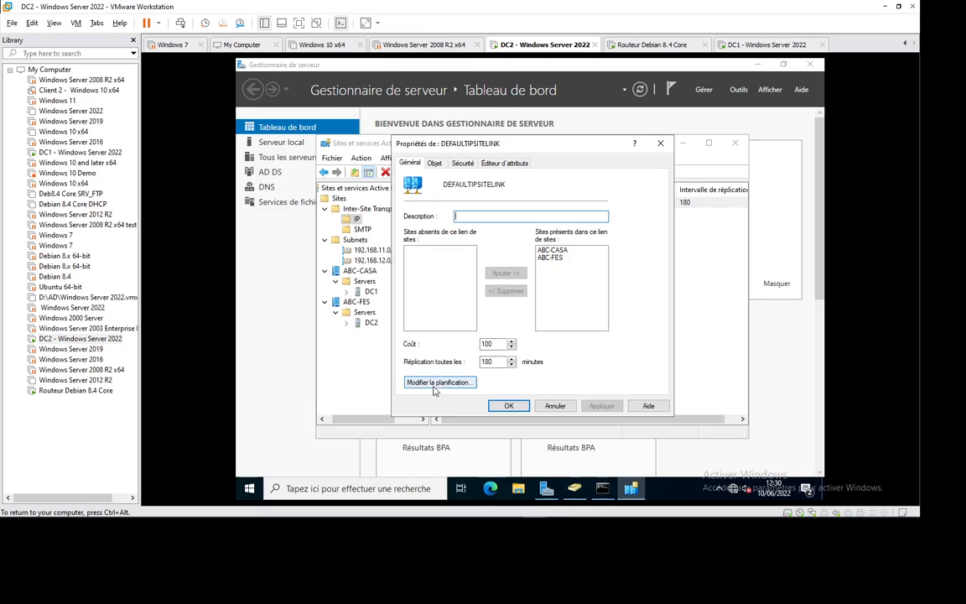
Limit DEFAULTIPSITELINK replication to Monday–Friday 18:00–00:00 and save the site link.
left_click(435, 384)
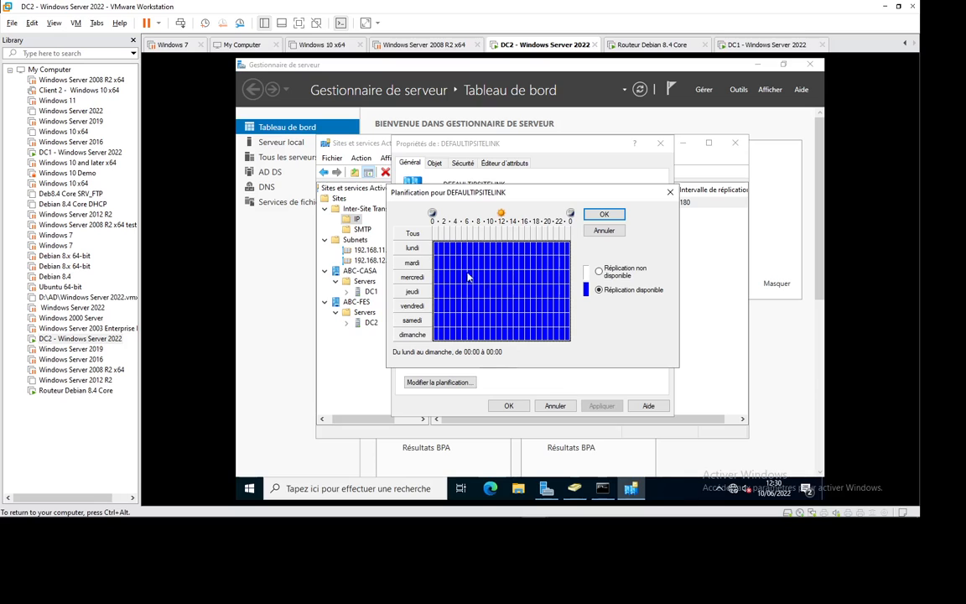
left_click(598, 272)
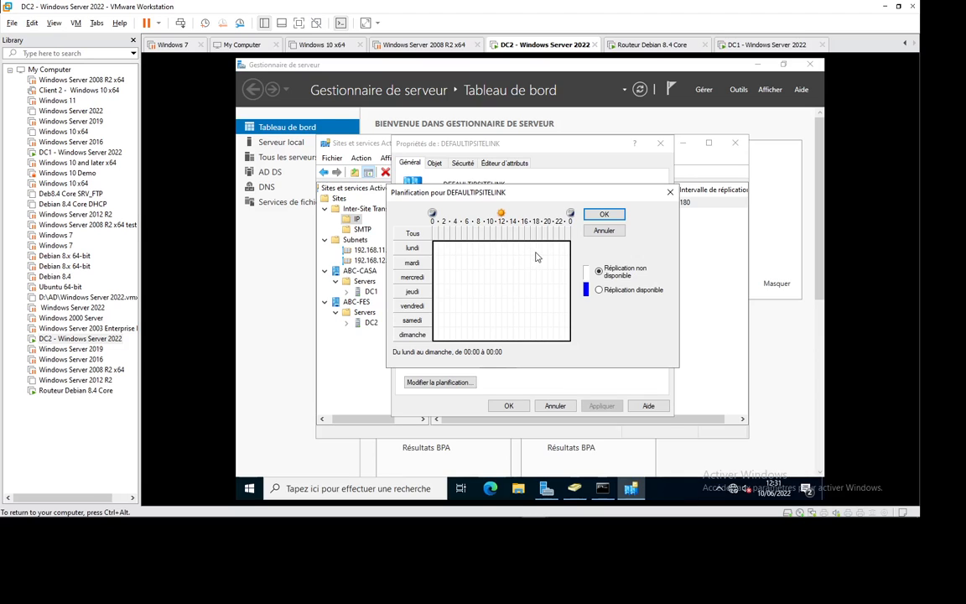
left_click_drag(539, 247, 571, 306)
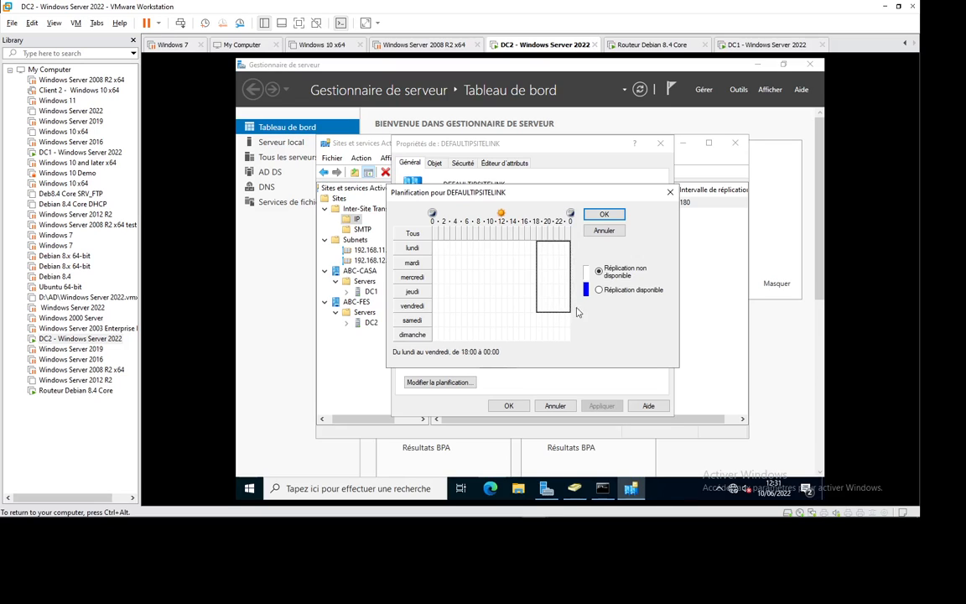
left_click(598, 290)
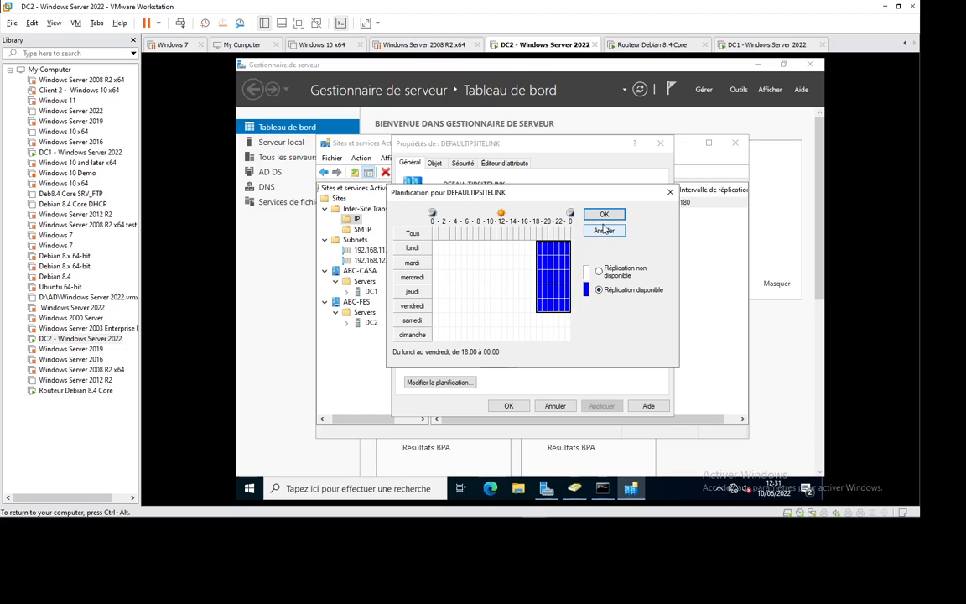
key("Return")
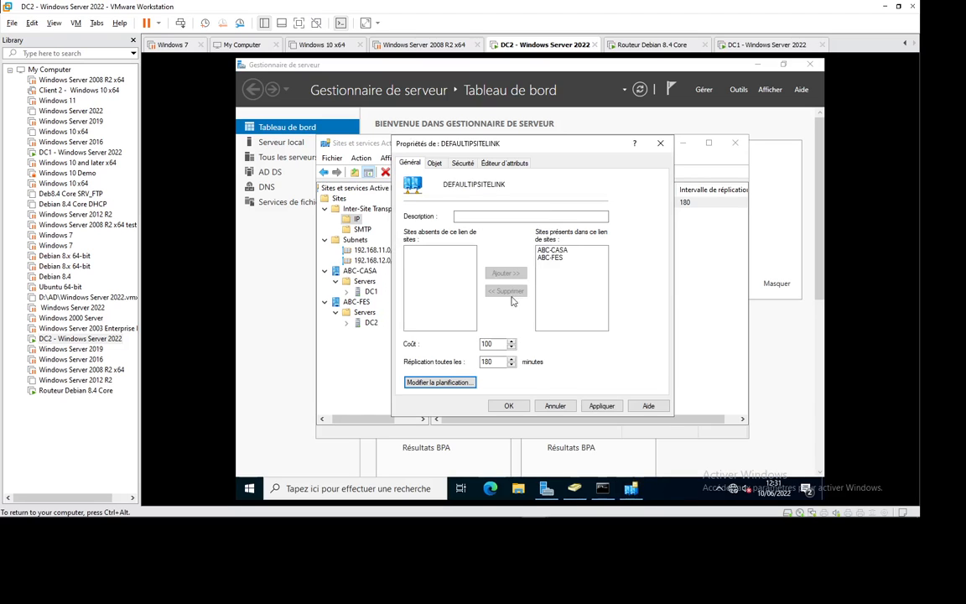
left_click(511, 408)
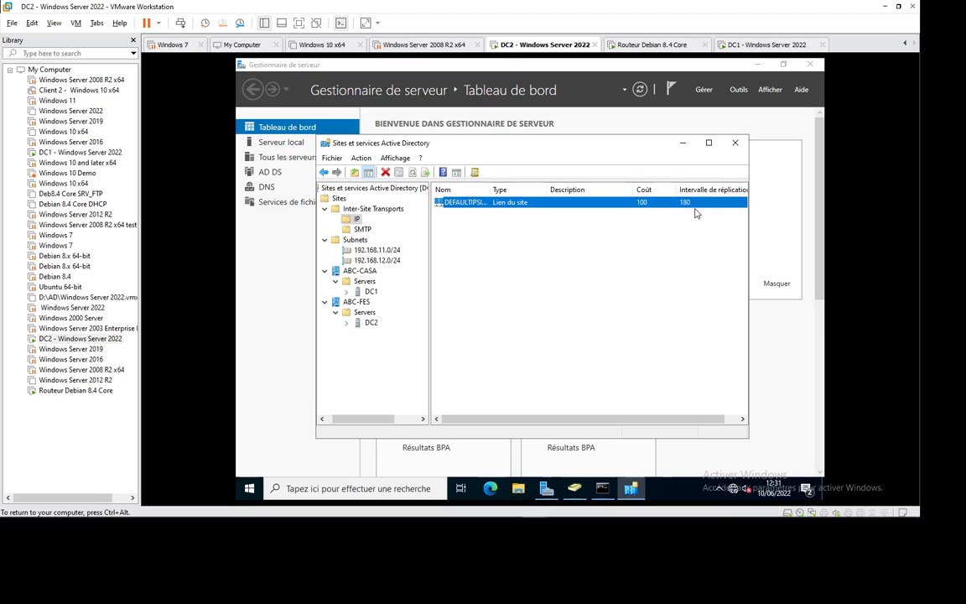
Reopen and close the site link properties, then release input from DC2.
double_click(529, 207)
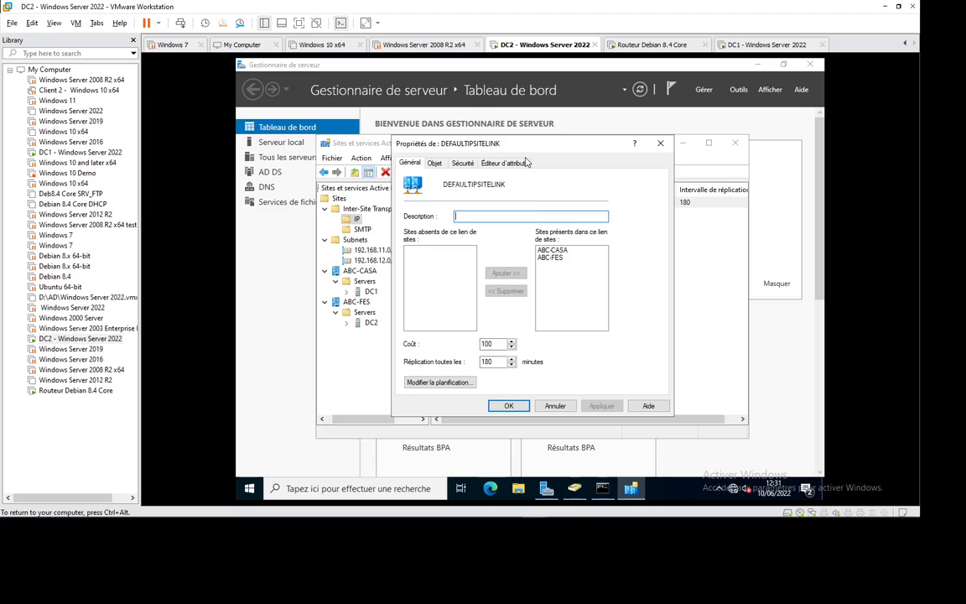
left_click(661, 144)
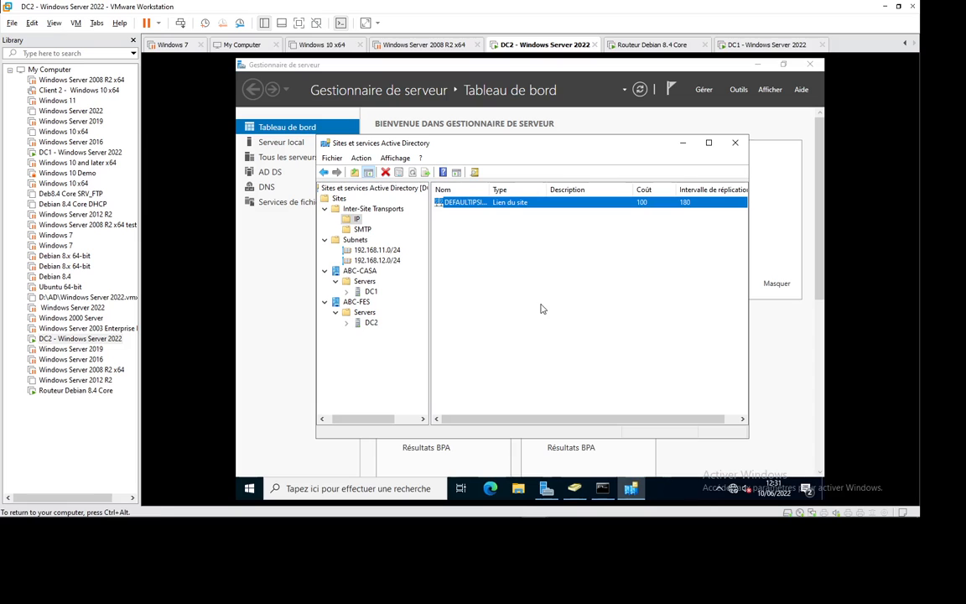
key("ctrl+alt")
On DC1, create user test21 with logon name test21 and a password in Users.
left_click(723, 44)
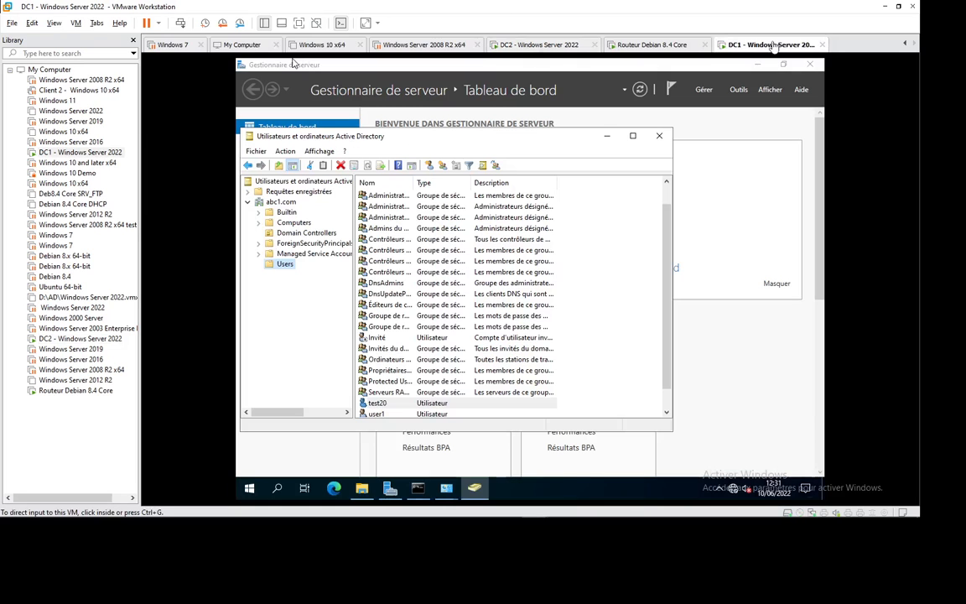
left_click(429, 165)
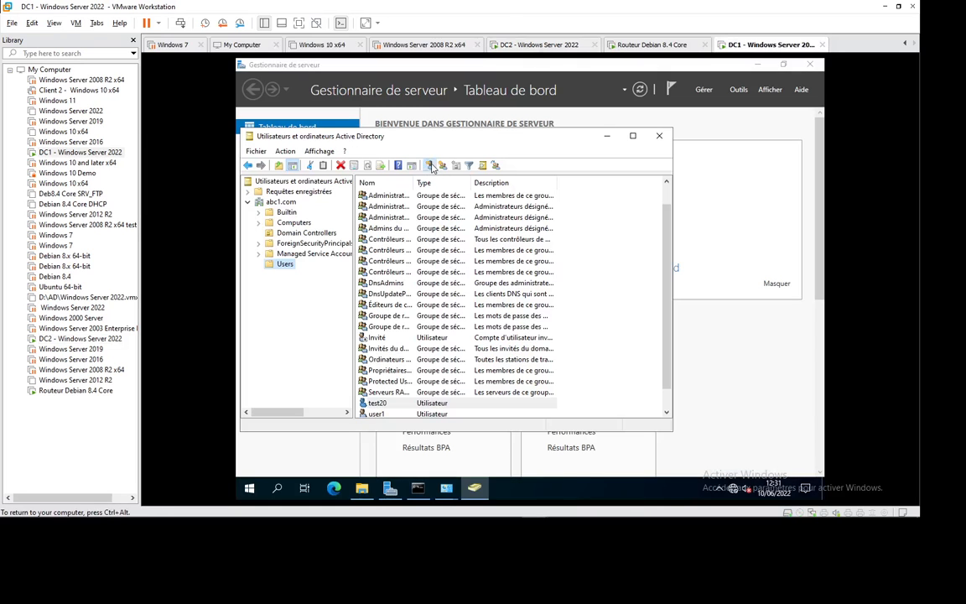
type("t")
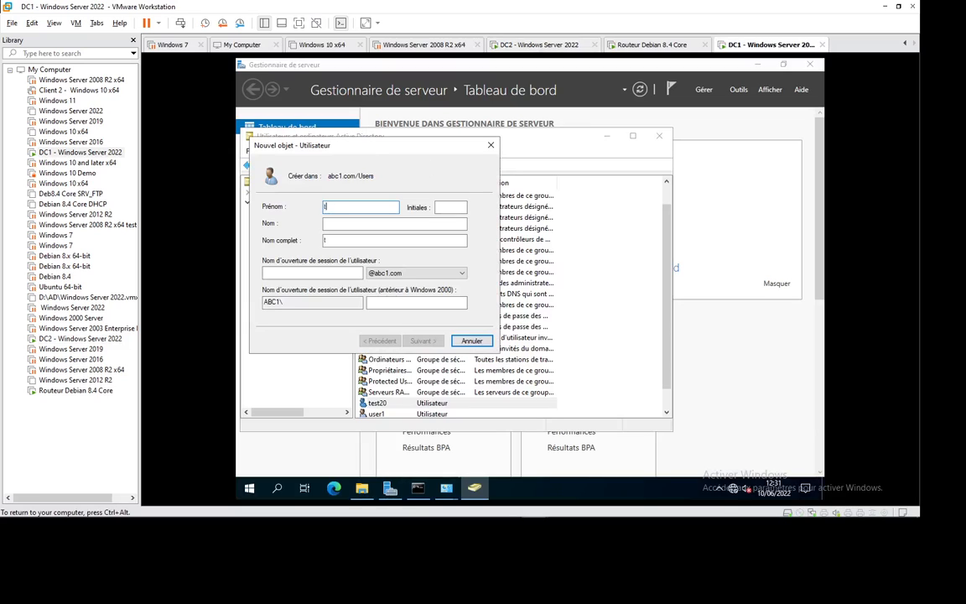
type("est")
key("Tab")
key("Tab")
type("t")
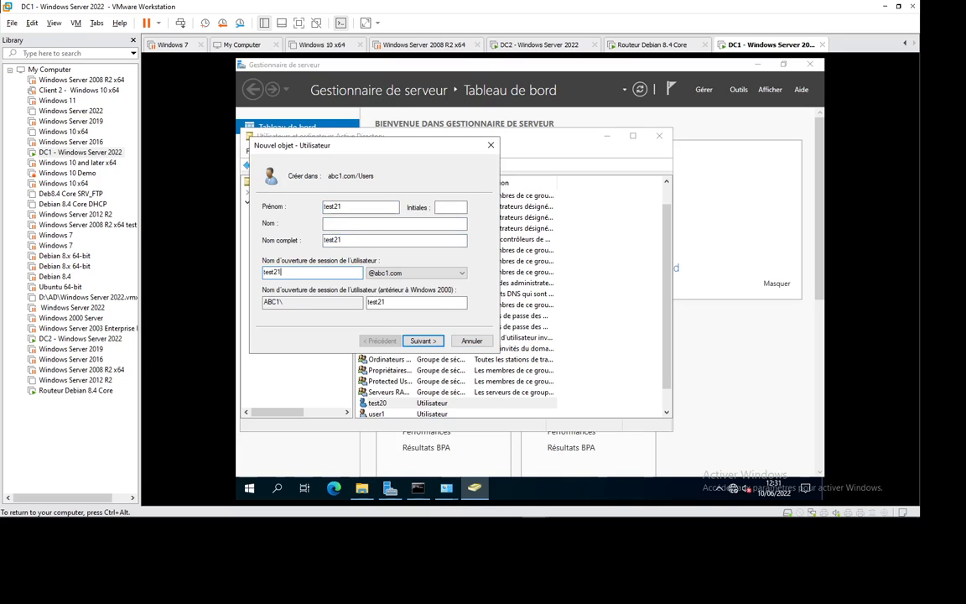
left_click(424, 340)
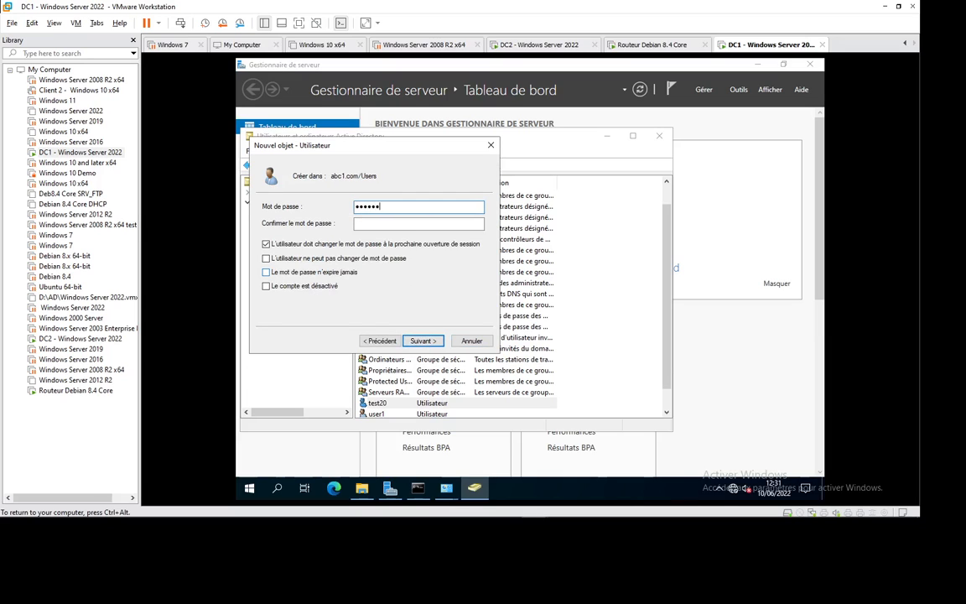
type("••••••••")
key("Return")
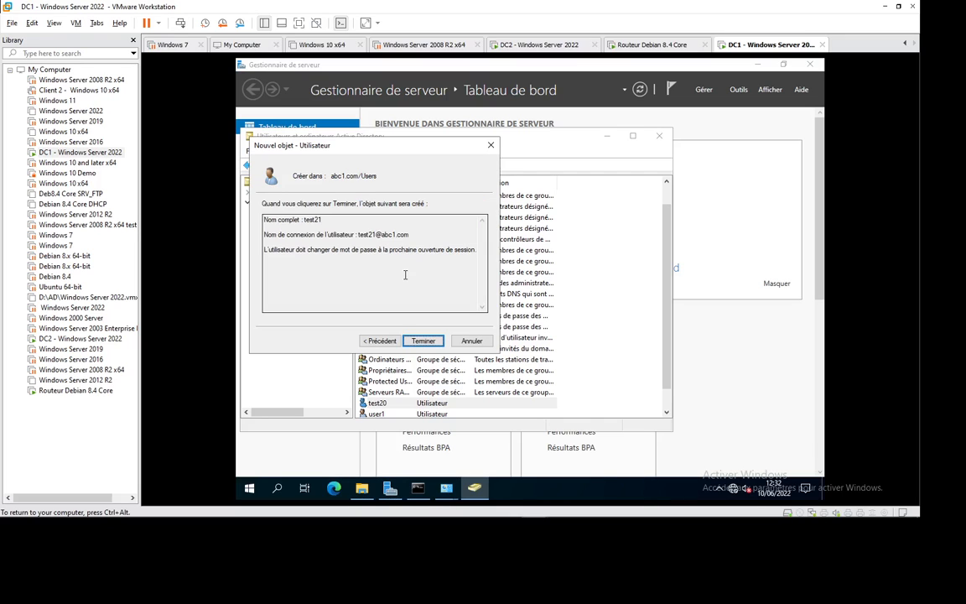
left_click(422, 339)
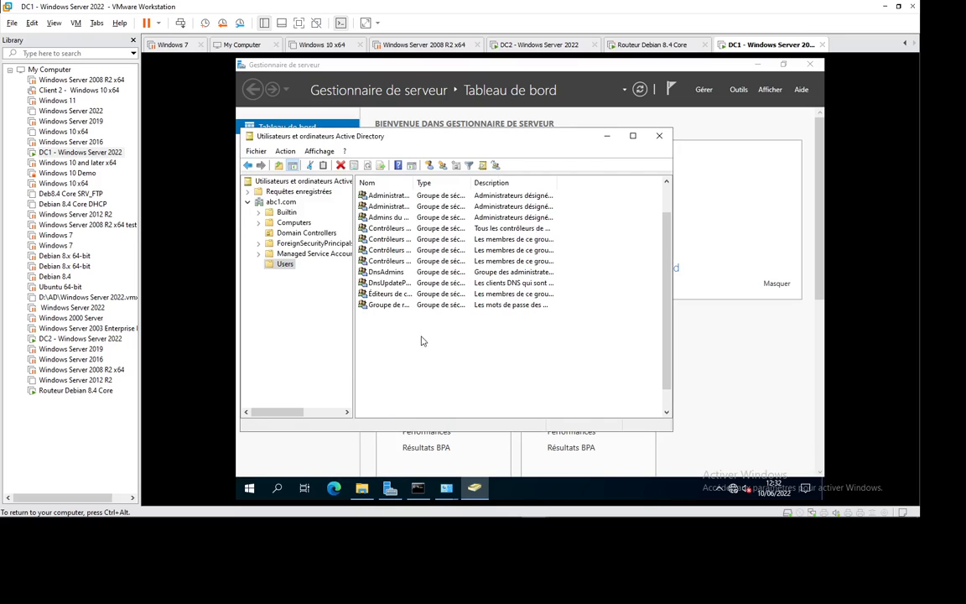
left_click(539, 46)
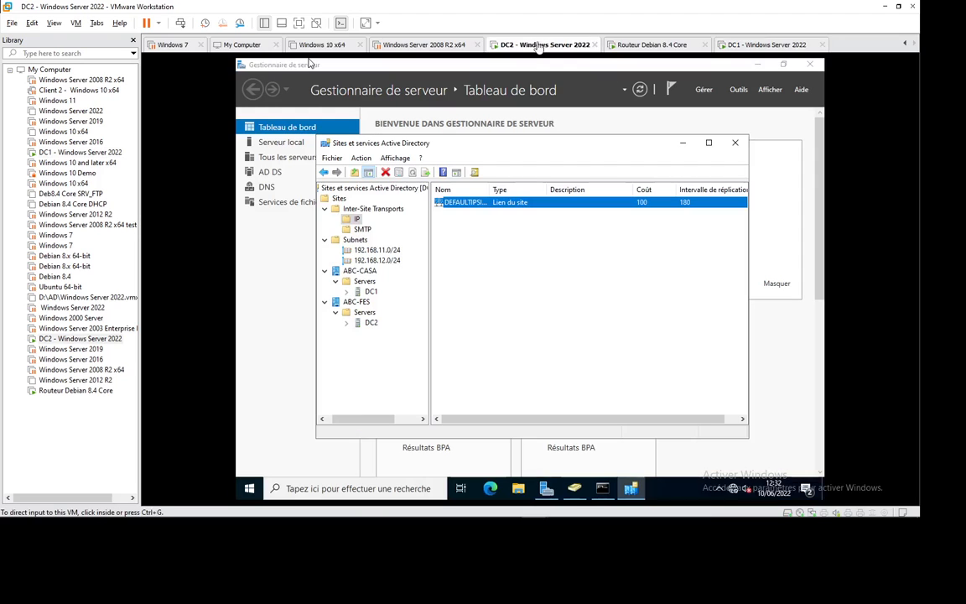
Refresh DC2's Users list to confirm test21 replicated, then restore Sites and Services.
left_click(576, 488)
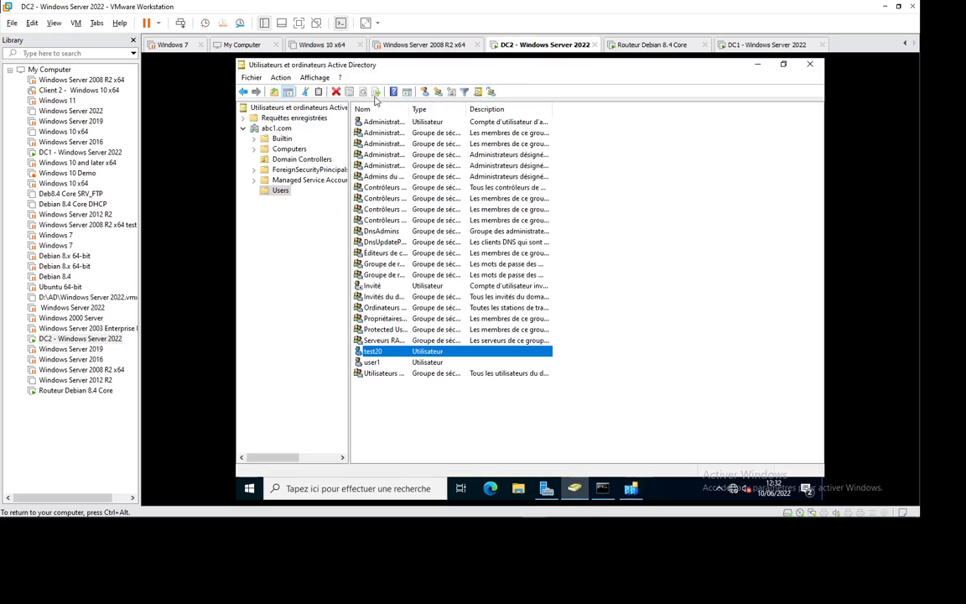
left_click(433, 410)
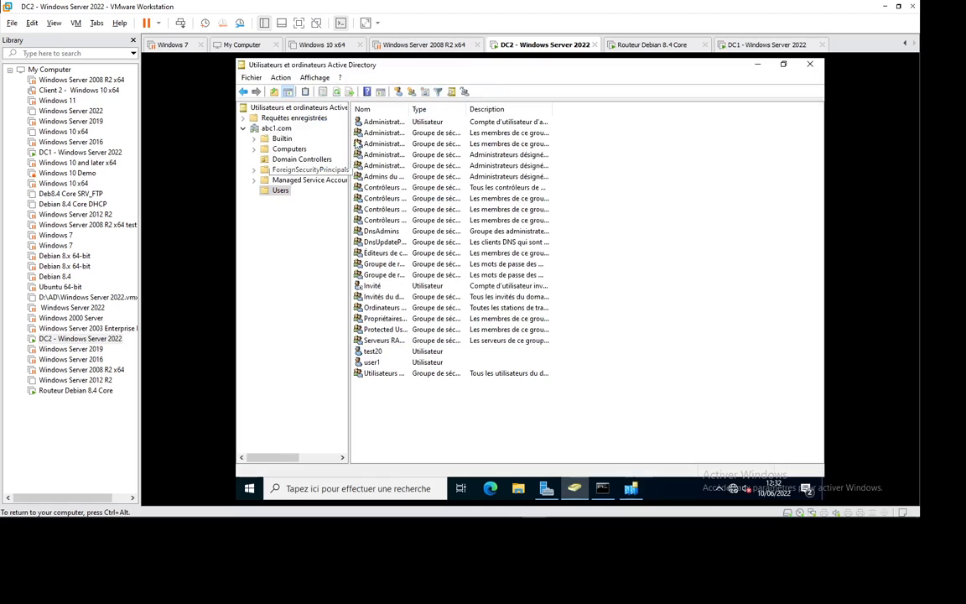
left_click(336, 92)
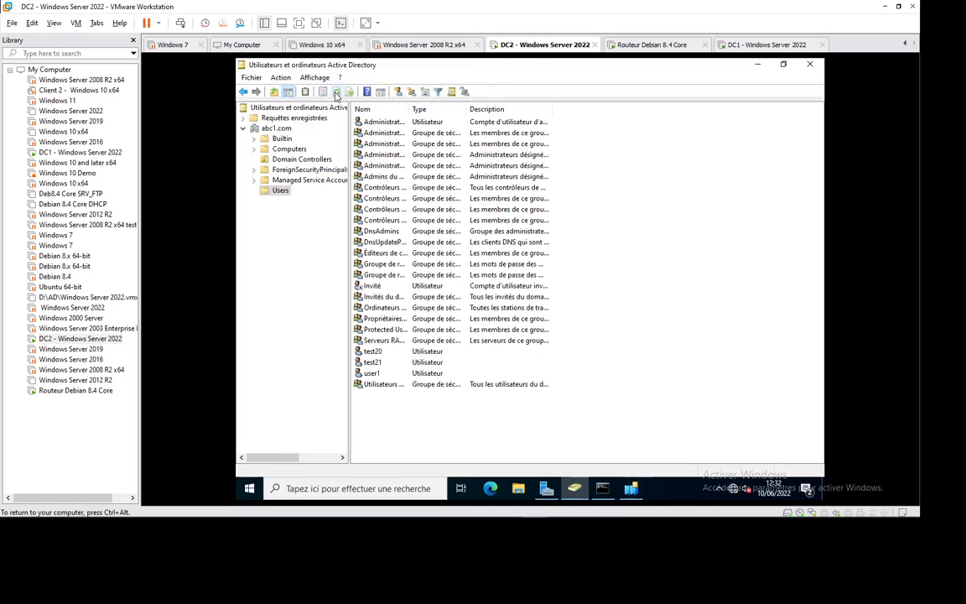
left_click(726, 44)
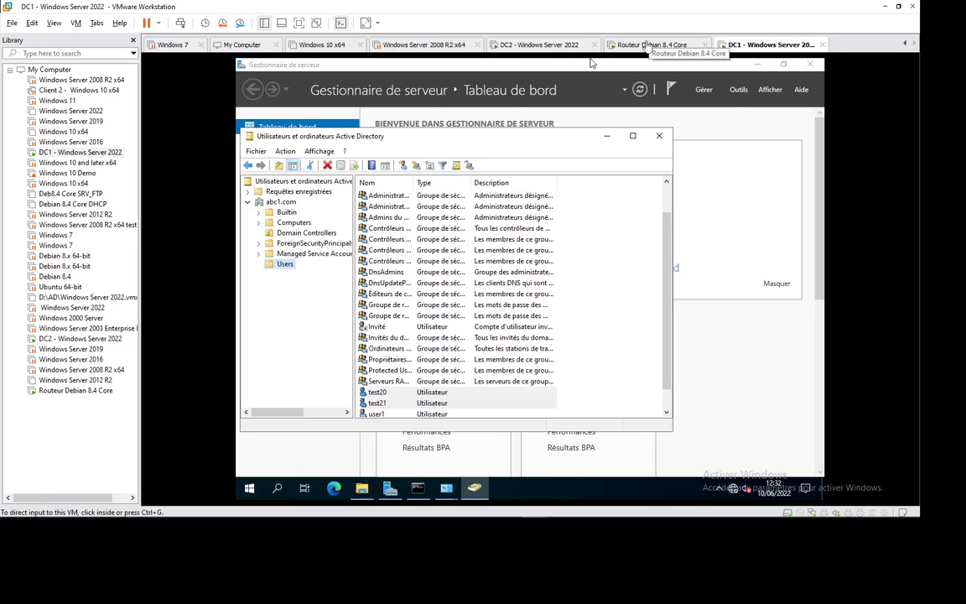
left_click(446, 495)
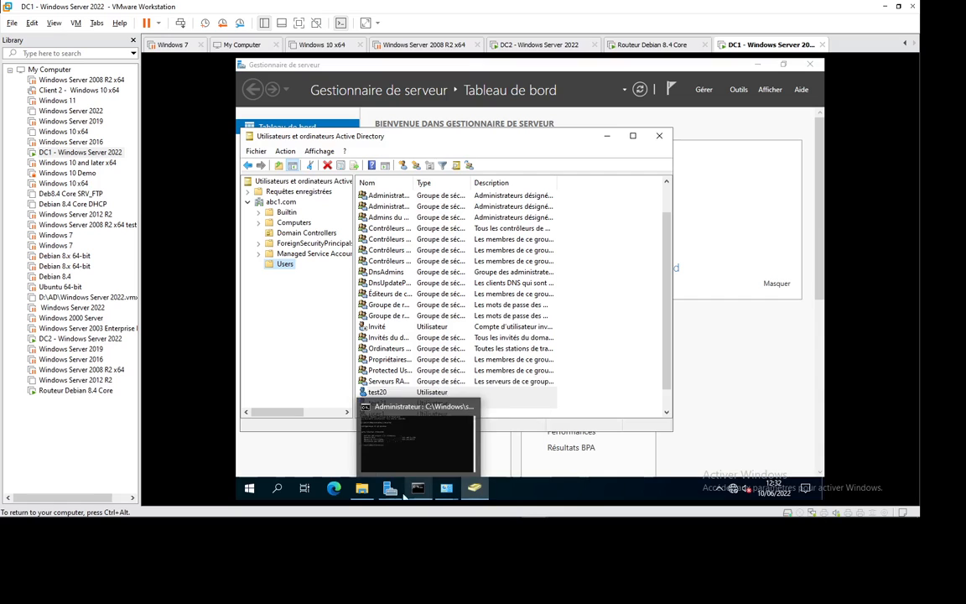
mouse_move(392, 493)
left_click(544, 44)
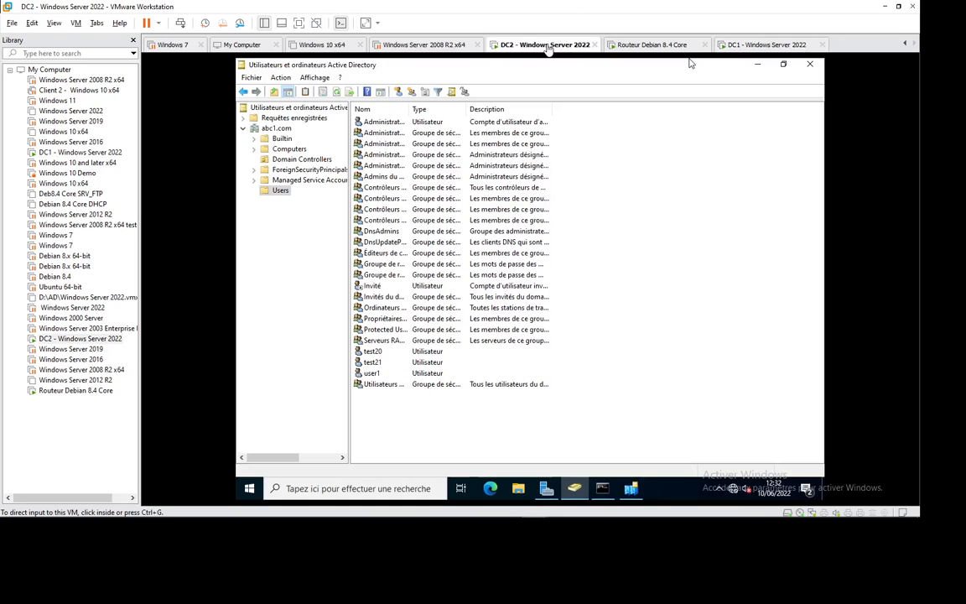
left_click(630, 488)
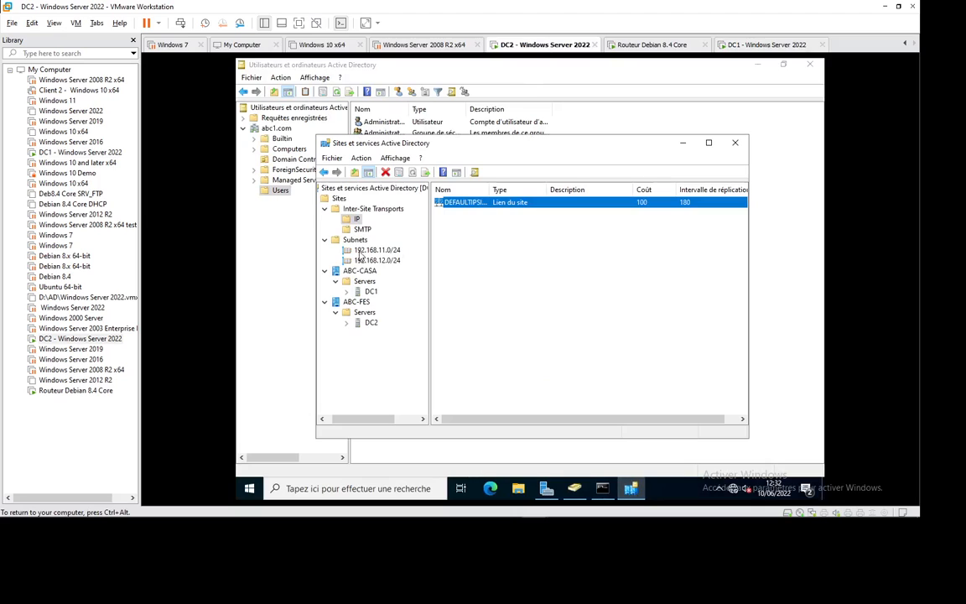
Collapse Inter-Site Transports and Subnets and inspect the root and Sites context menus.
left_click(324, 208)
left_click(325, 218)
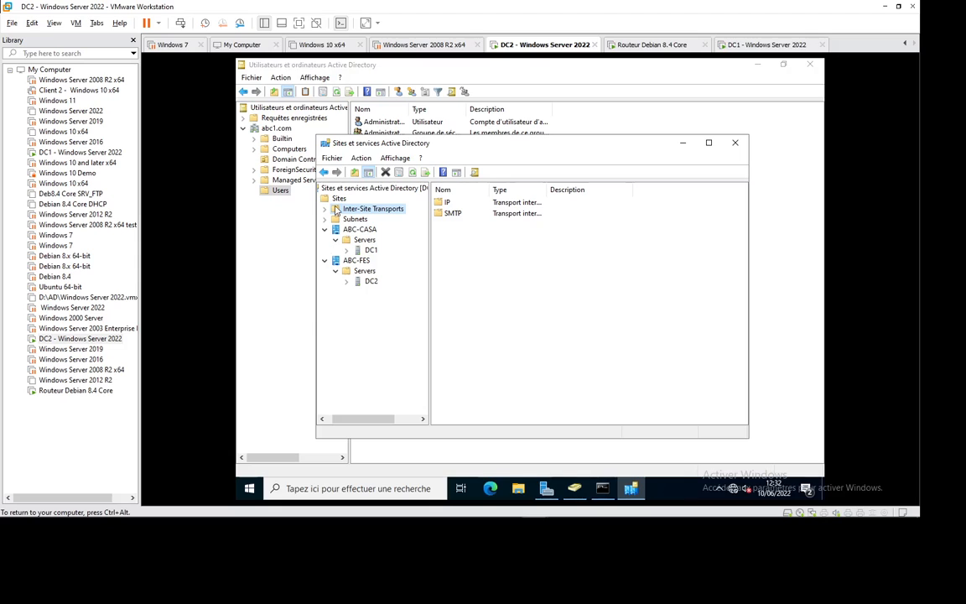
left_click(361, 189)
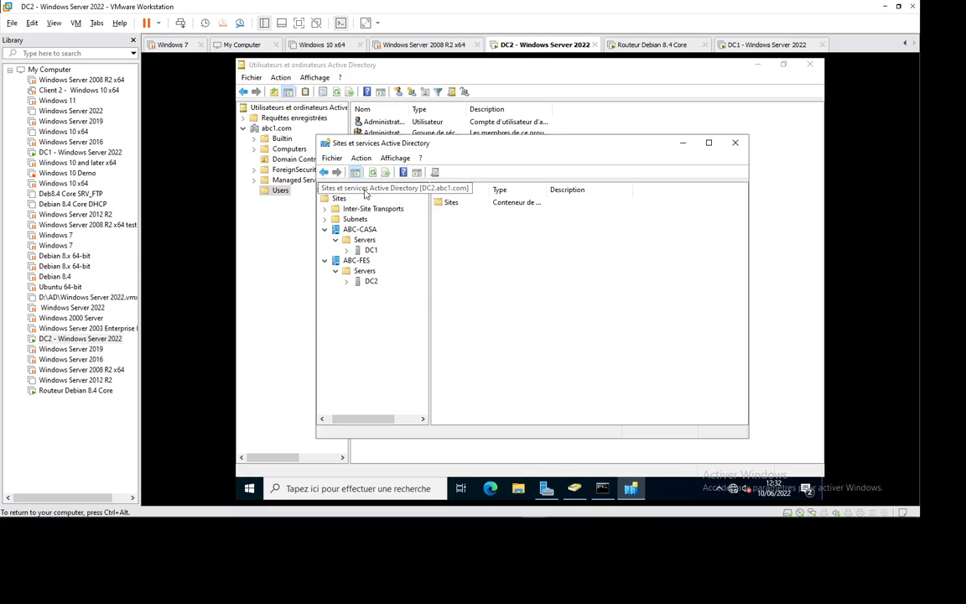
right_click(364, 191)
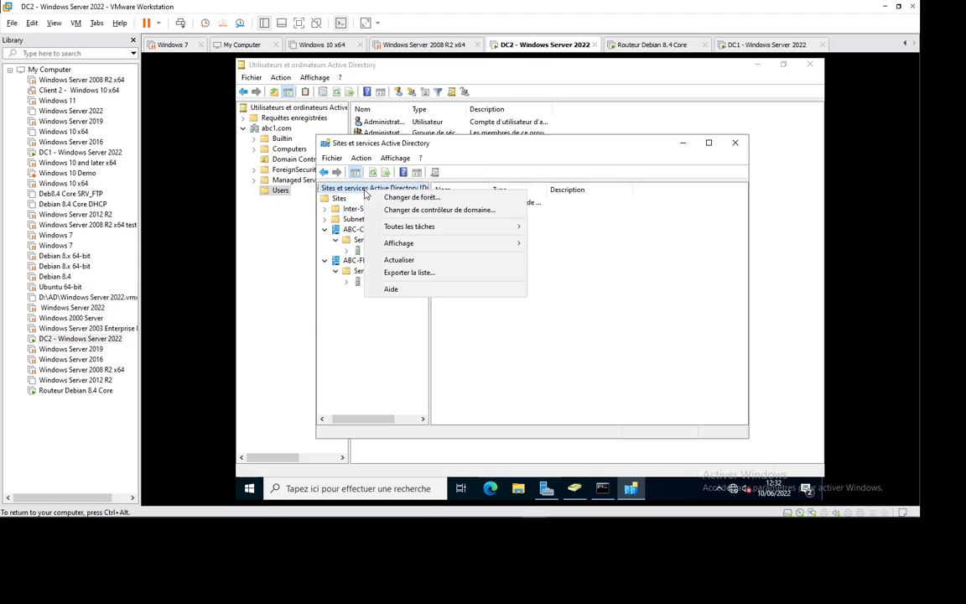
left_click(353, 215)
right_click(340, 200)
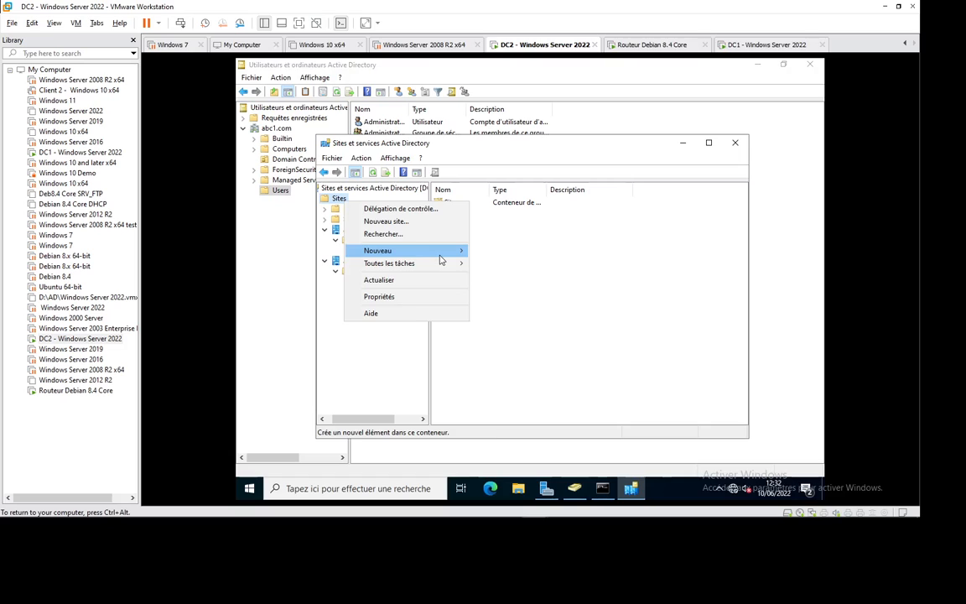
mouse_move(442, 268)
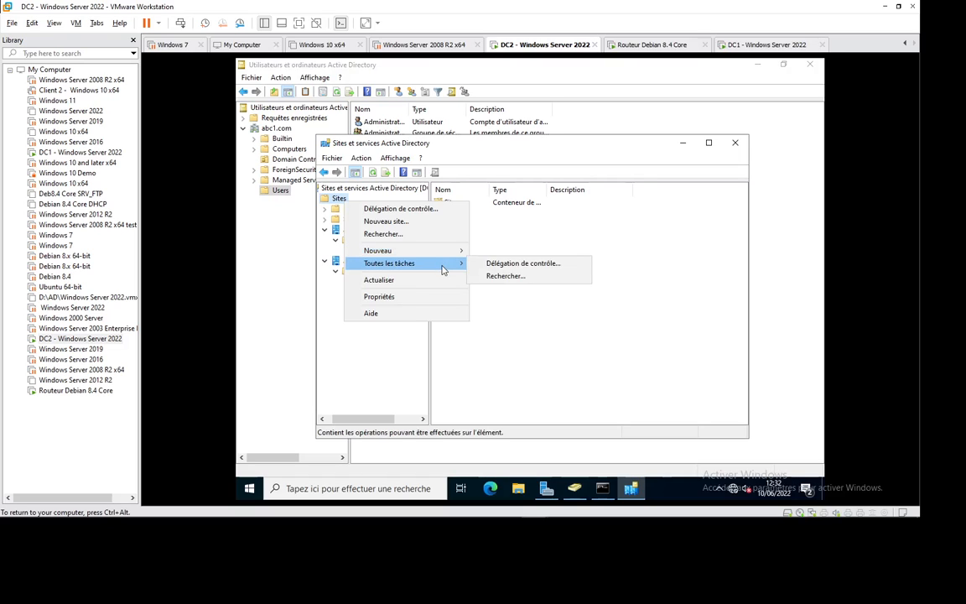
left_click(390, 374)
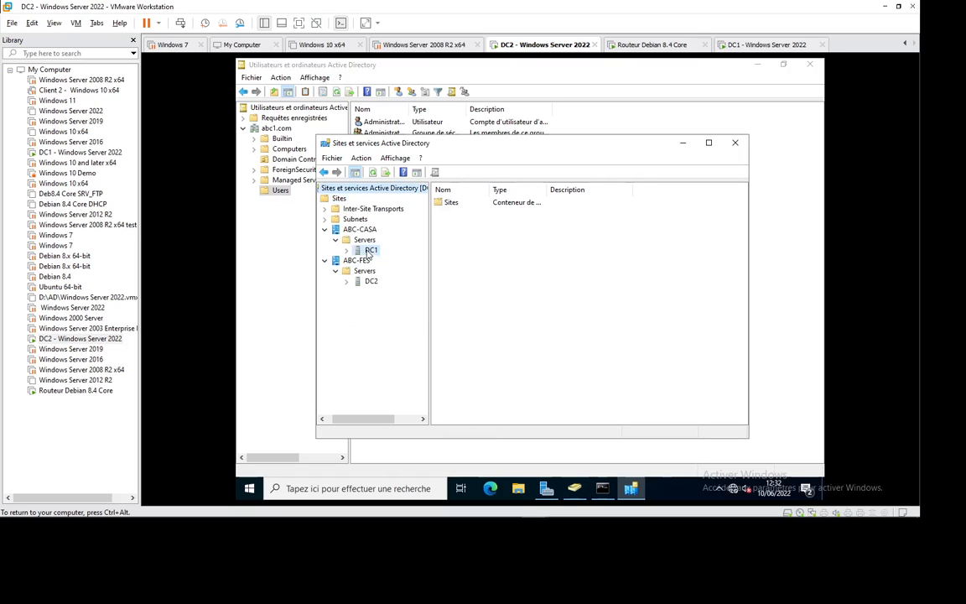
Inspect the DC1 and ABC-CASA context menus, then expand DC1 to show NTDS Settings.
right_click(369, 251)
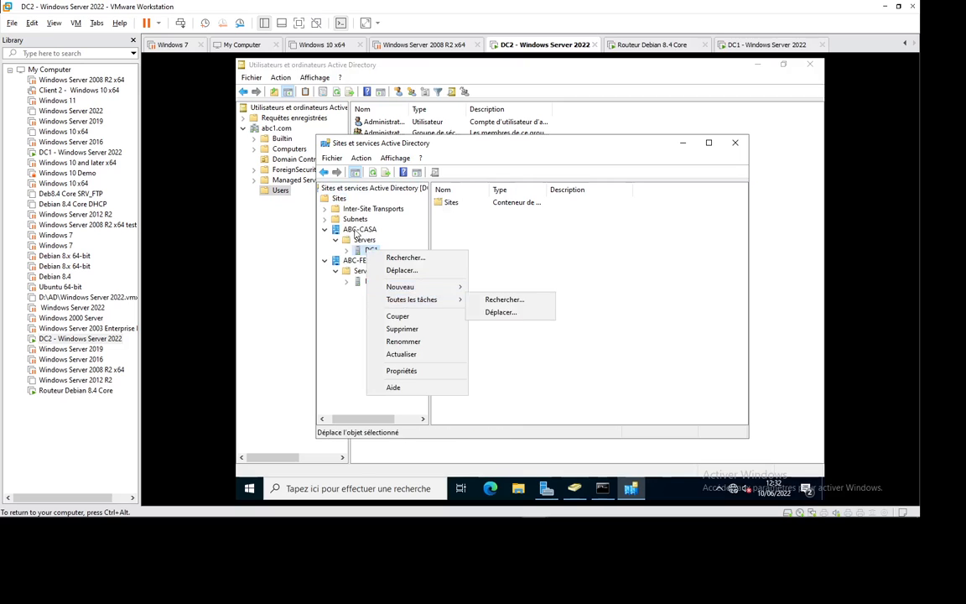
right_click(356, 231)
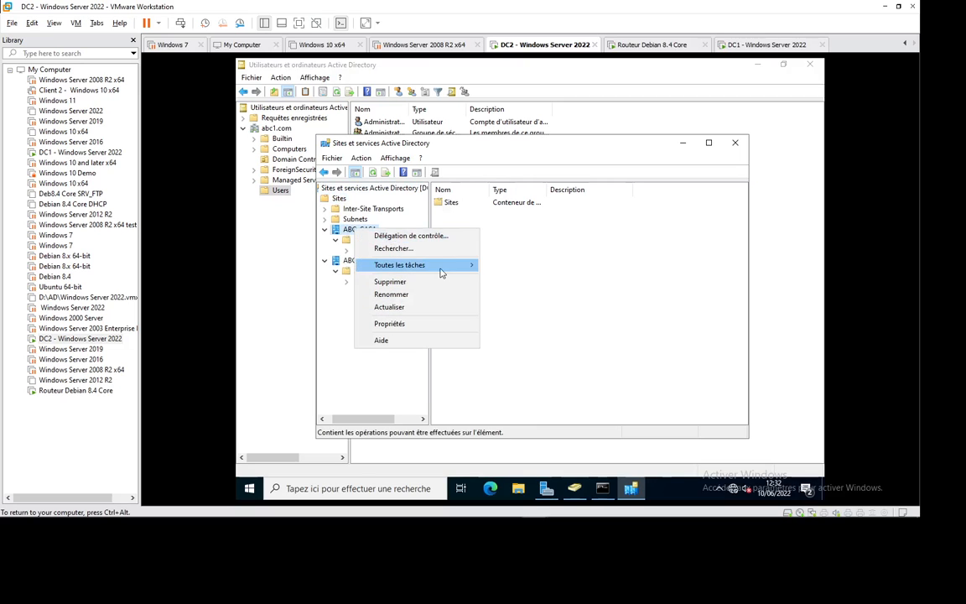
mouse_move(440, 268)
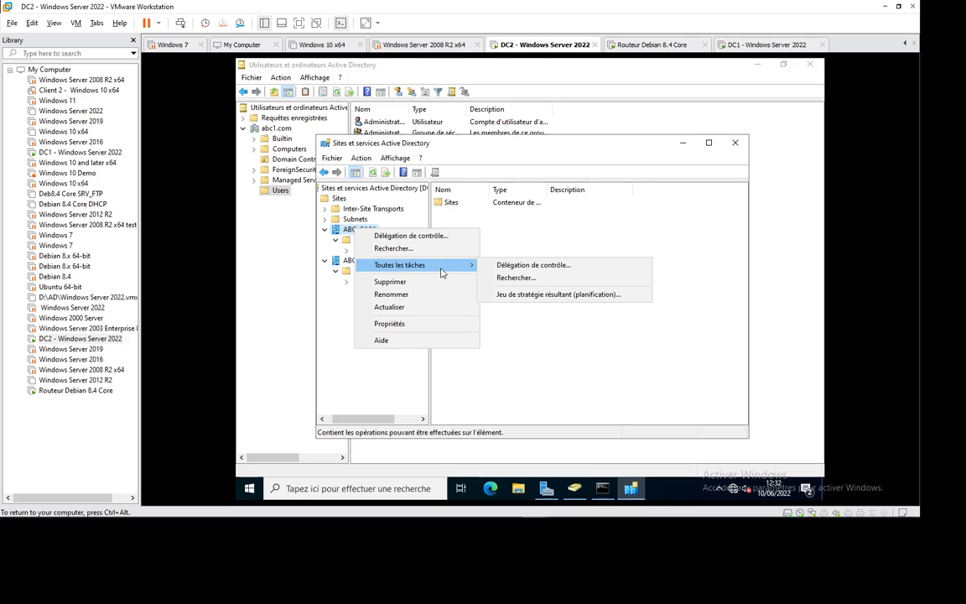
left_click(537, 382)
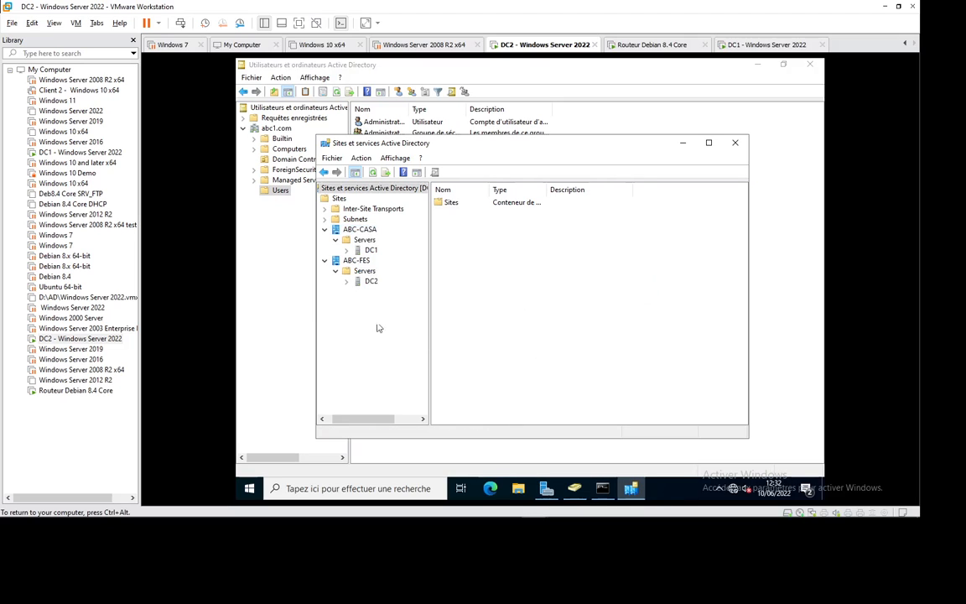
left_click(347, 251)
Check DC1's NTDS Settings actions and review the ABC-CASA NTDS Site Settings properties.
left_click(396, 261)
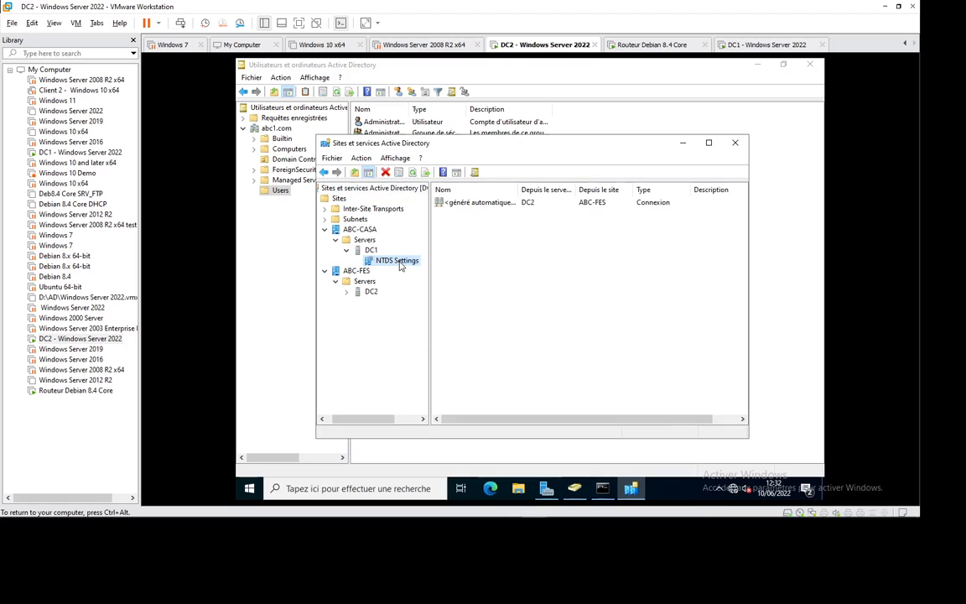
right_click(399, 262)
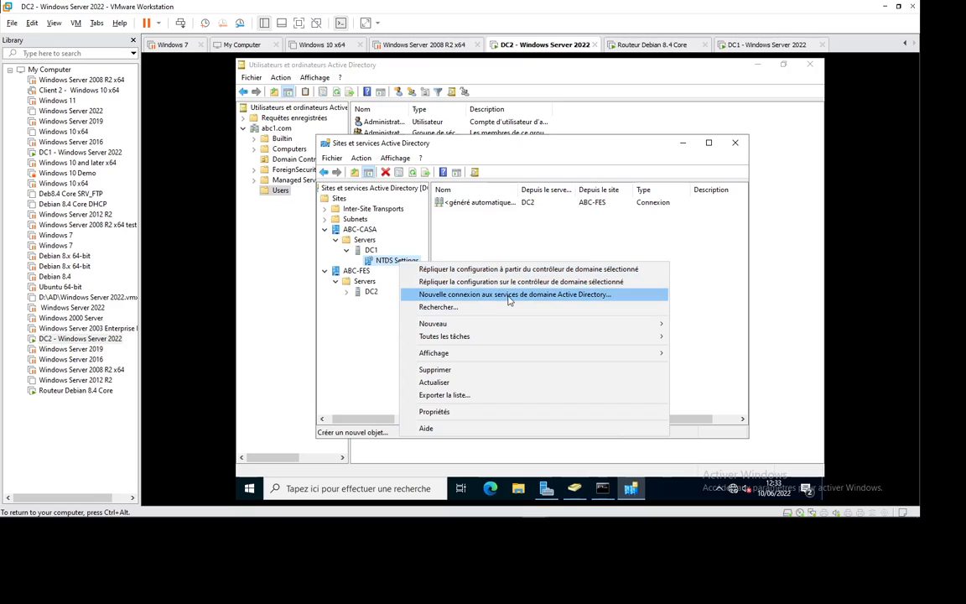
left_click(371, 250)
left_click(364, 240)
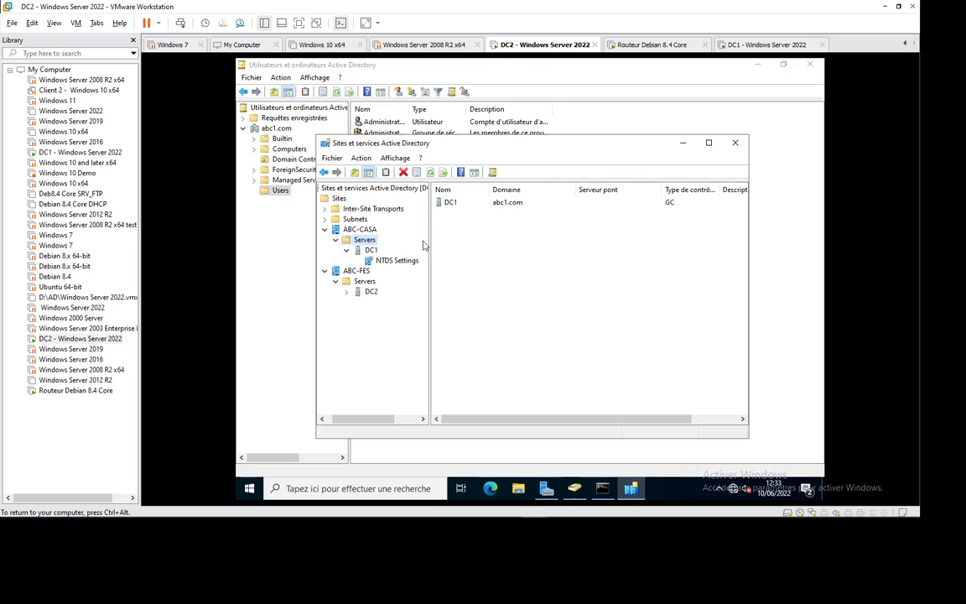
left_click(361, 229)
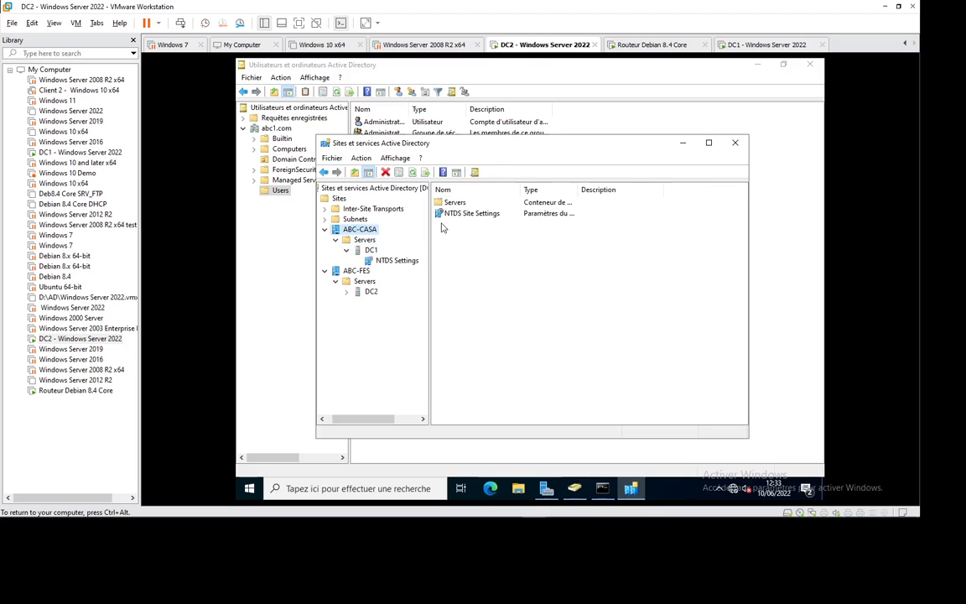
left_click(469, 215)
right_click(469, 216)
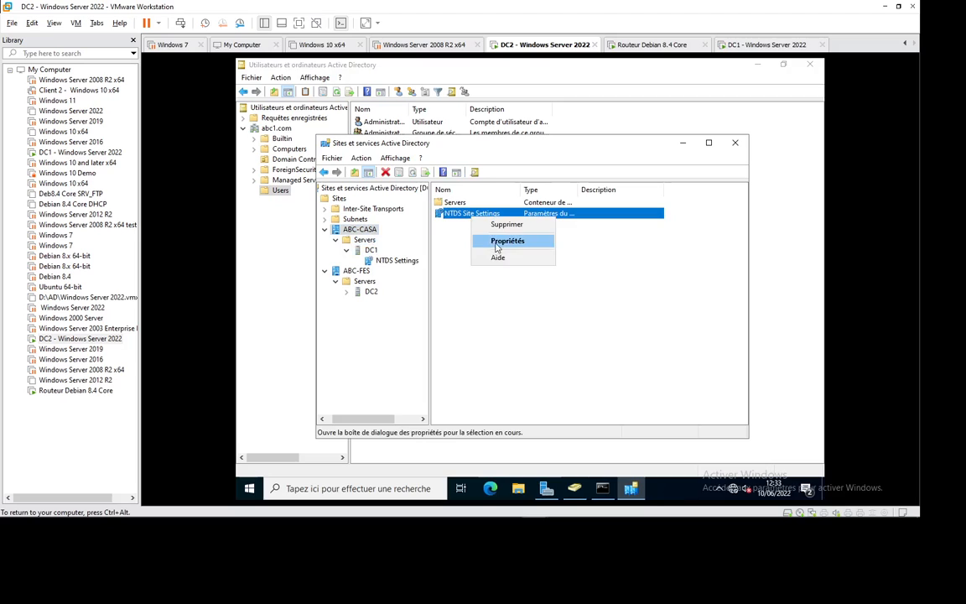
left_click(503, 242)
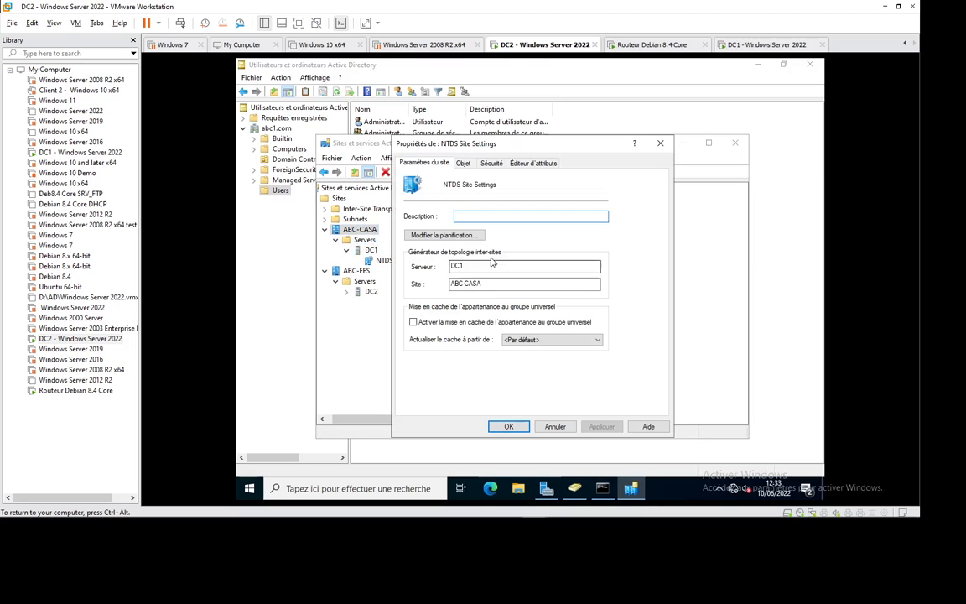
left_click(659, 143)
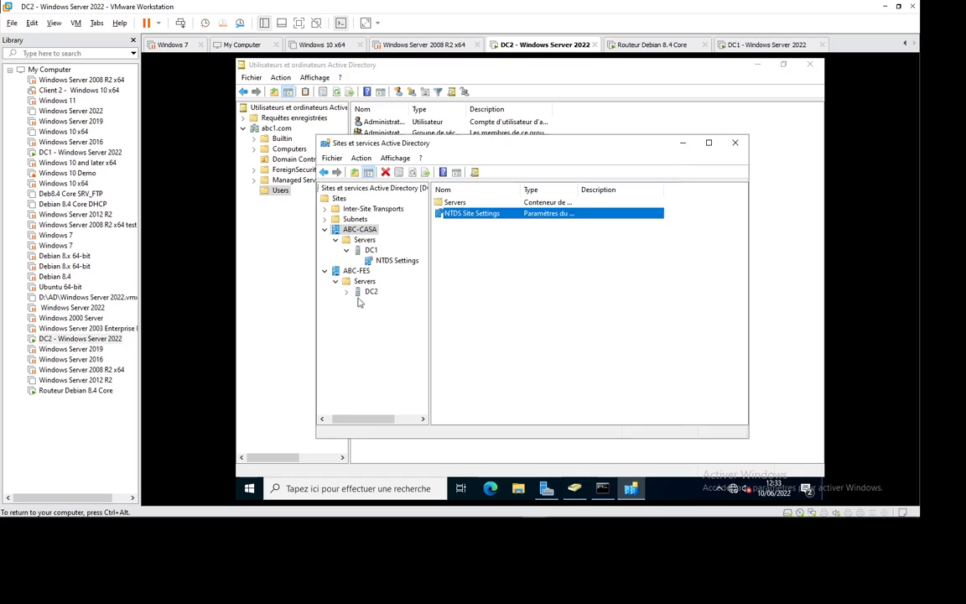
Inspect DC2's automatically generated connection from DC1 and its actions.
left_click(346, 291)
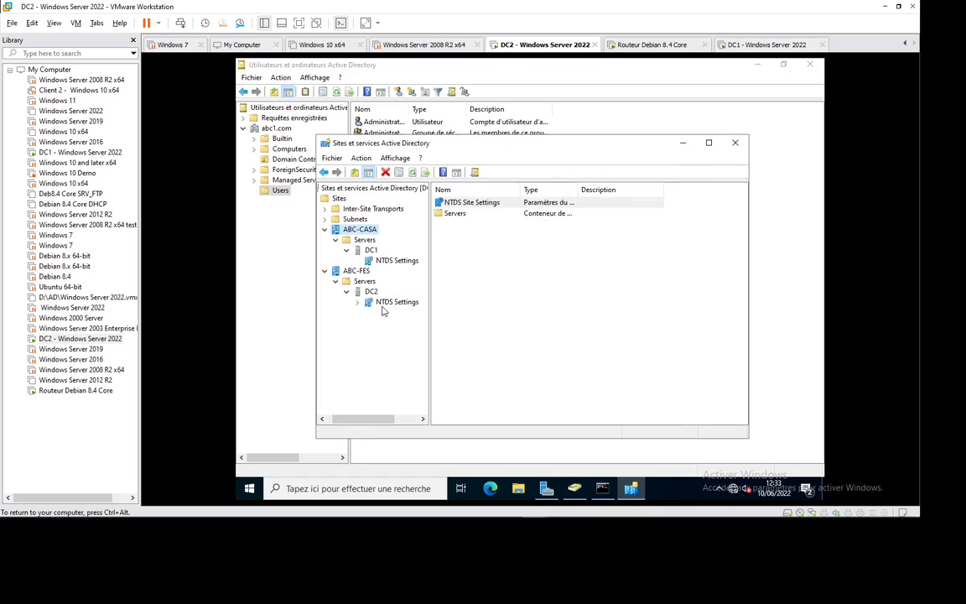
left_click(390, 303)
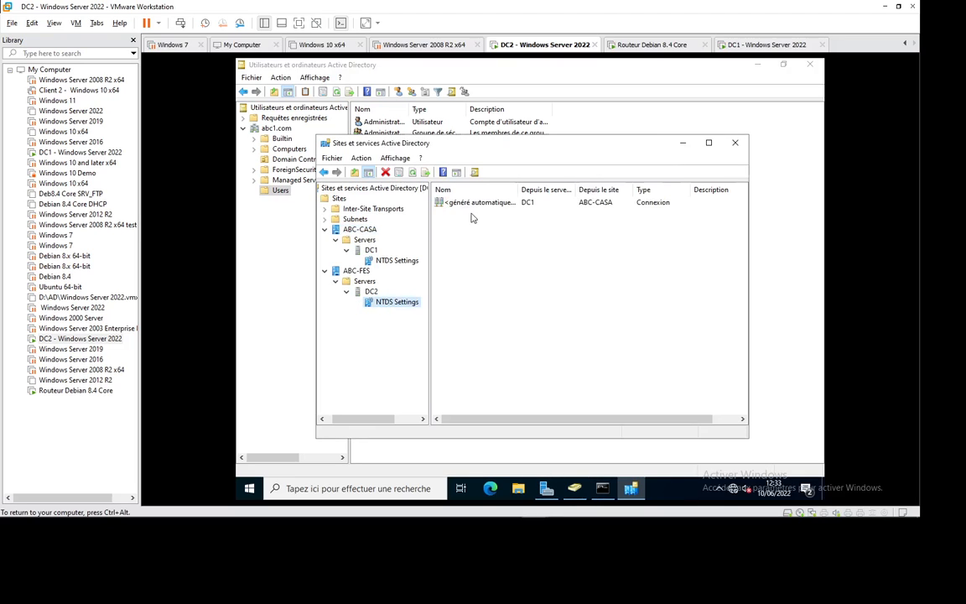
right_click(481, 208)
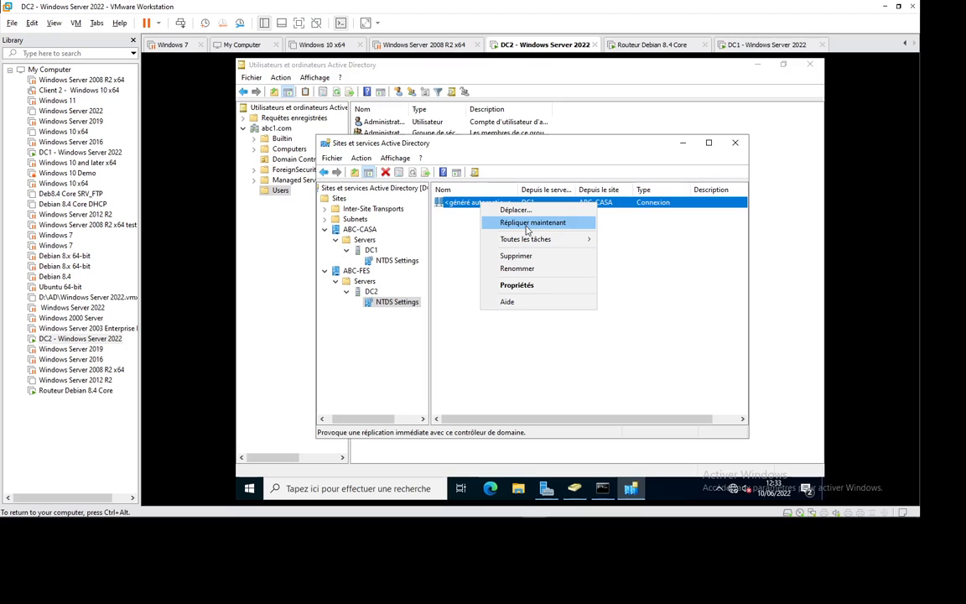
mouse_move(535, 243)
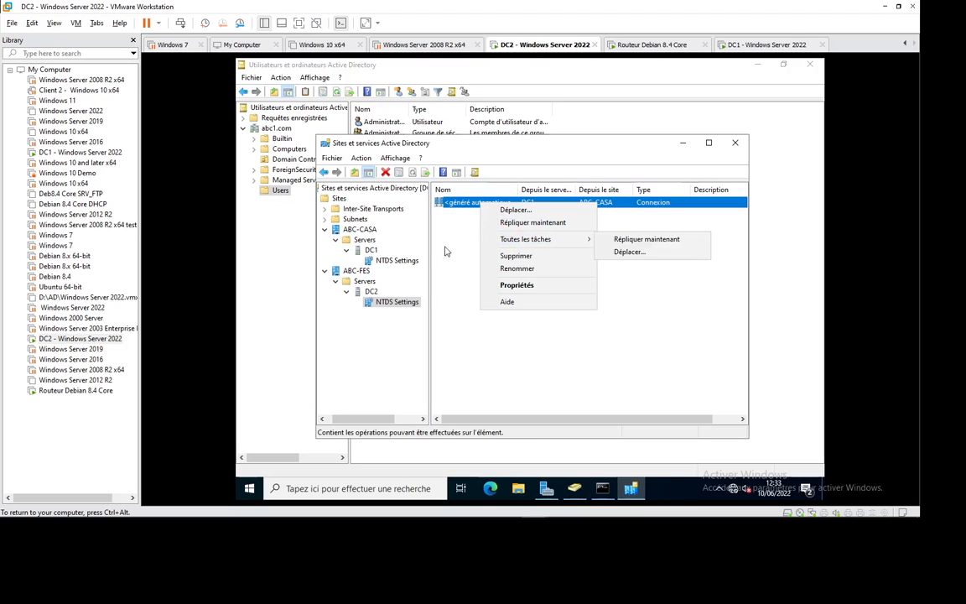
left_click(382, 306)
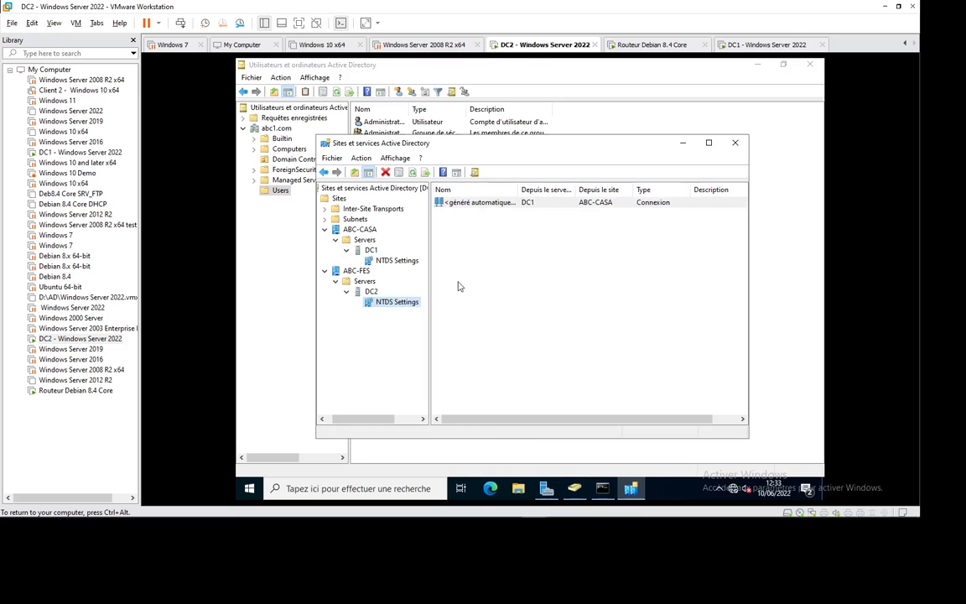
Open and close the properties of DC1's automatically generated connection from DC2.
left_click(384, 291)
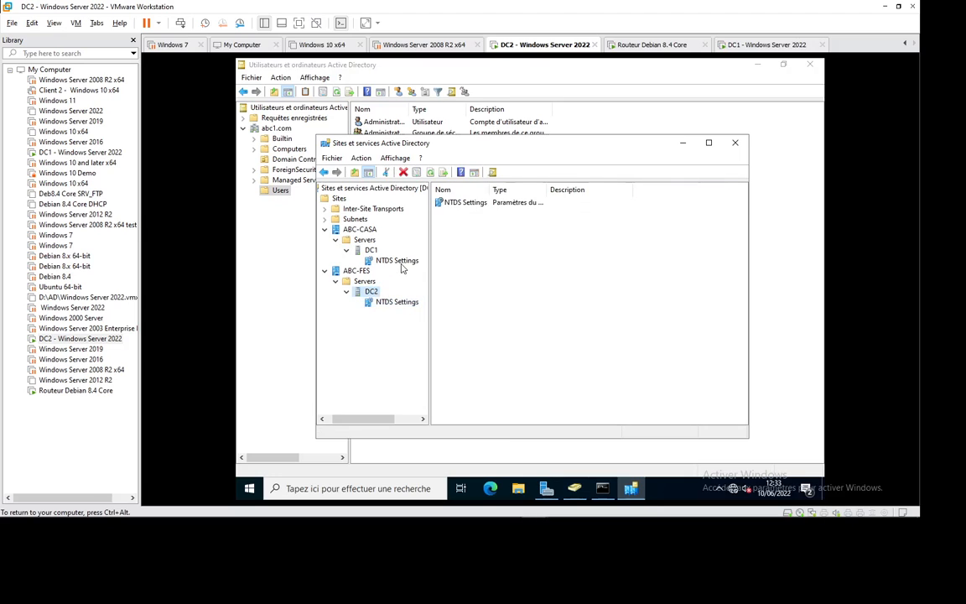
left_click(399, 260)
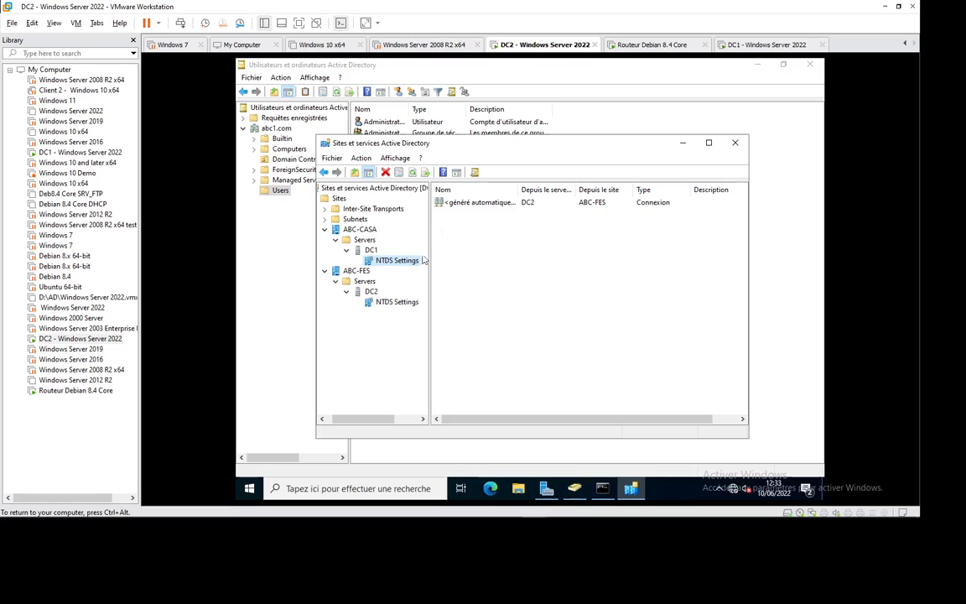
double_click(466, 204)
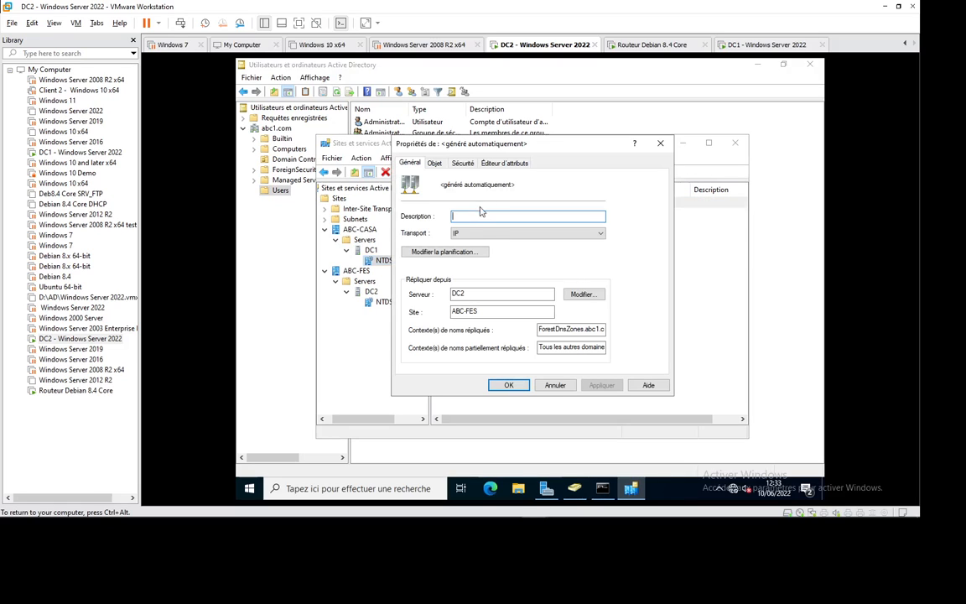
left_click(668, 144)
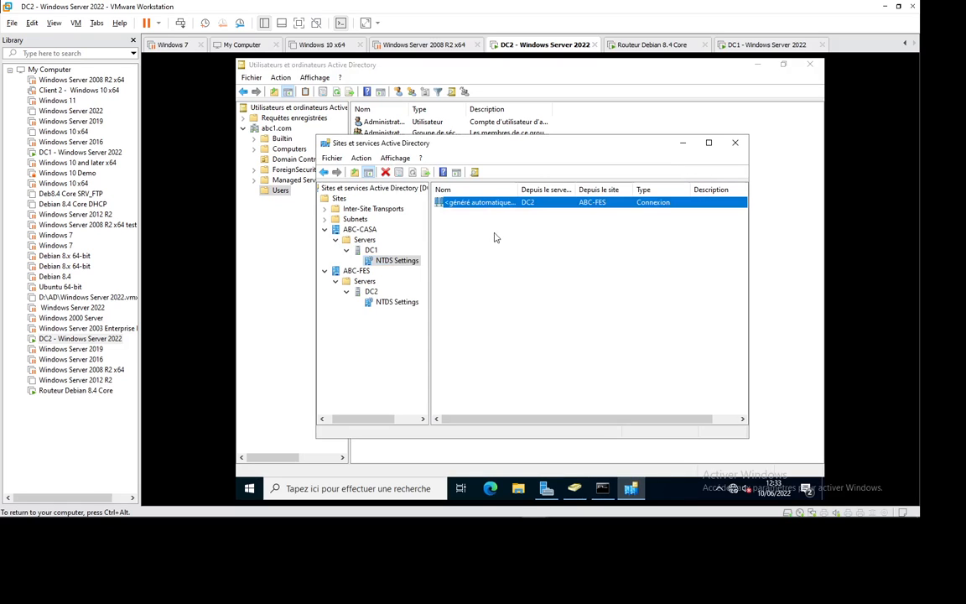
left_click(369, 252)
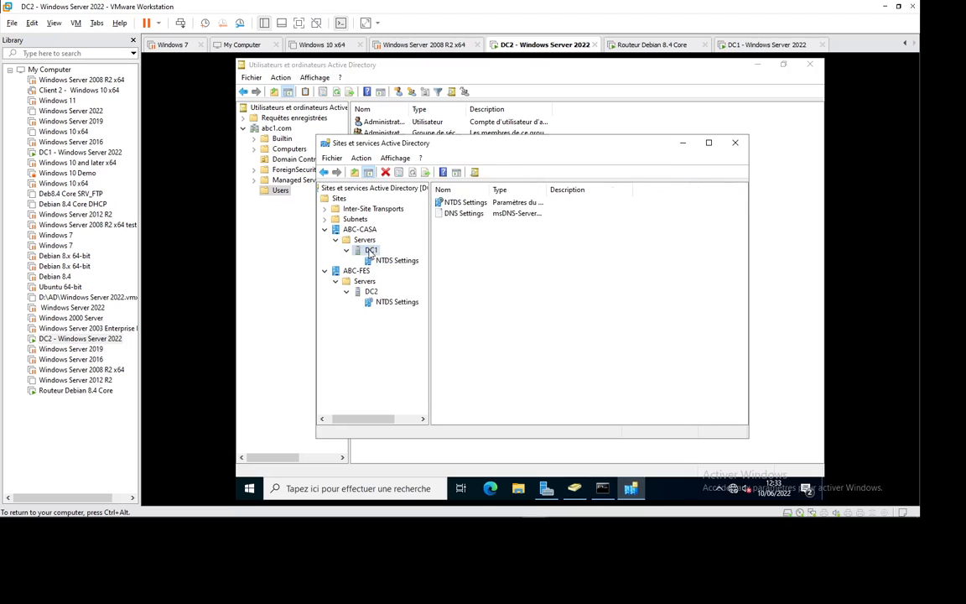
Run the replication topology check on DC1's NTDS Settings and acknowledge it.
right_click(478, 204)
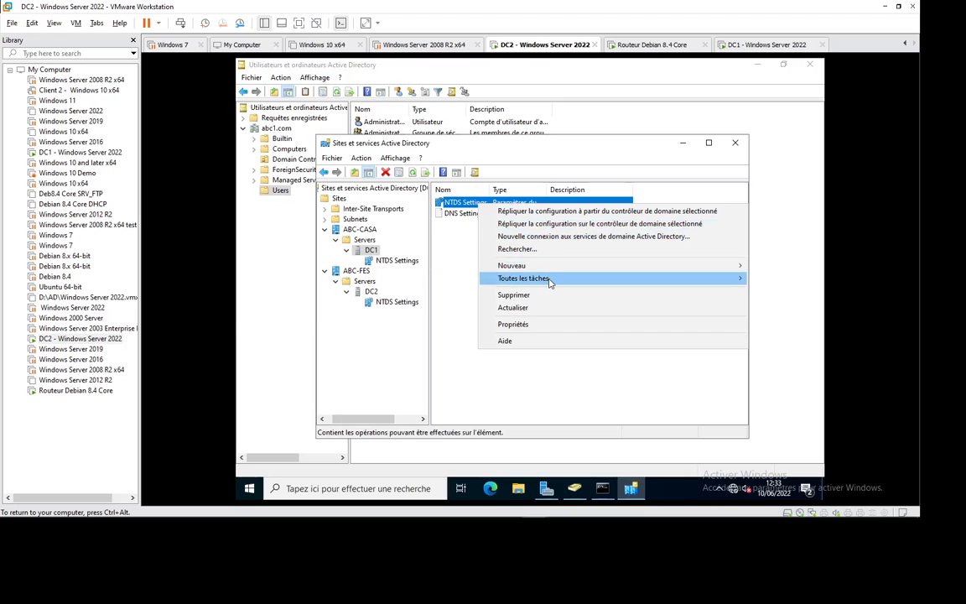
mouse_move(550, 283)
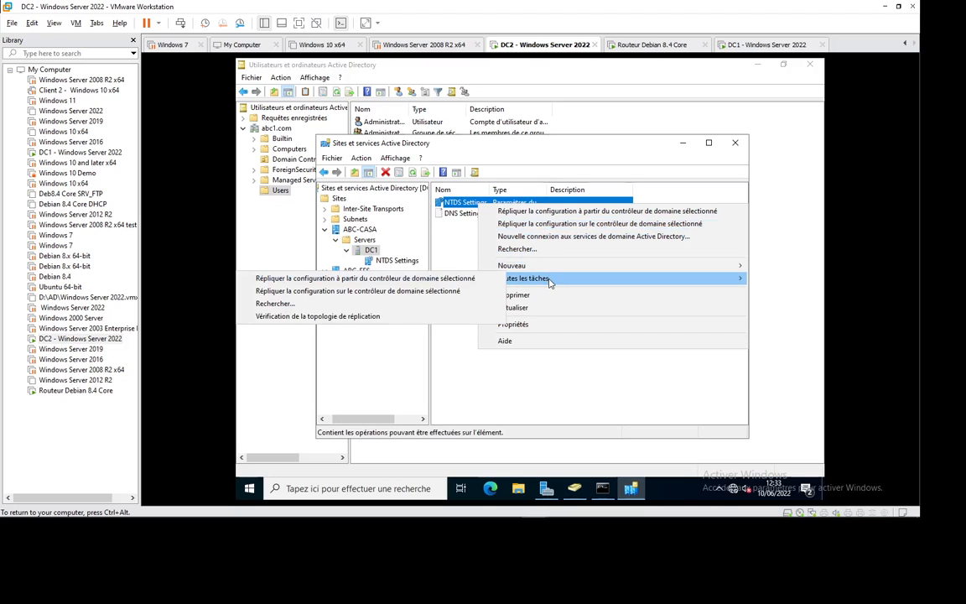
left_click(314, 321)
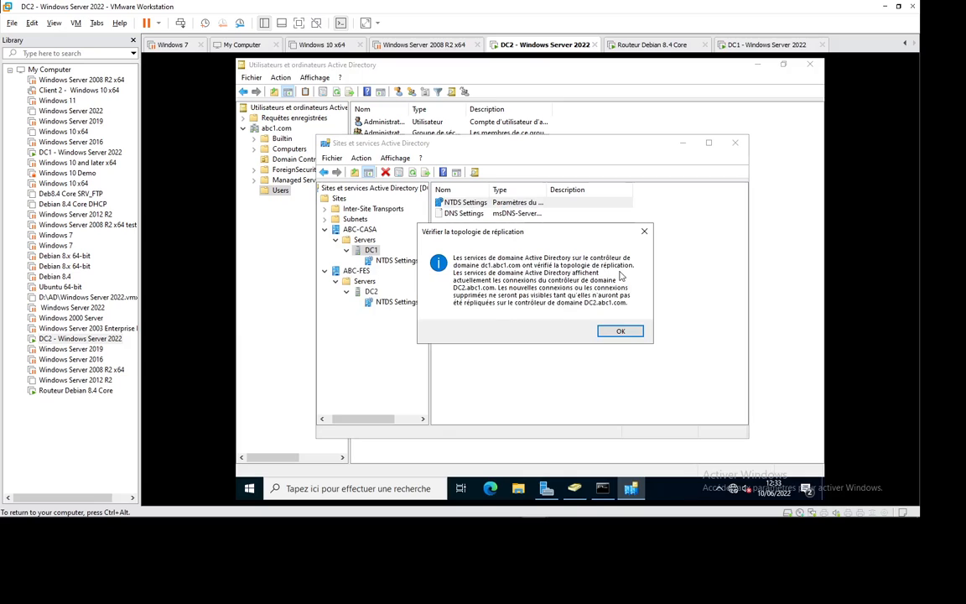
left_click(618, 332)
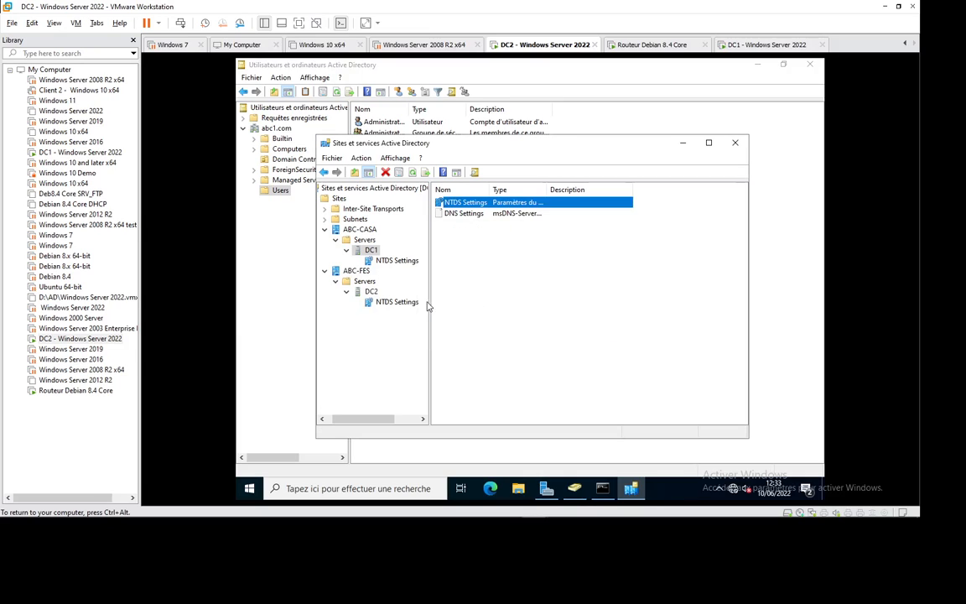
Run the replication topology check on DC2's NTDS Settings and acknowledge it.
left_click(372, 291)
left_click(472, 204)
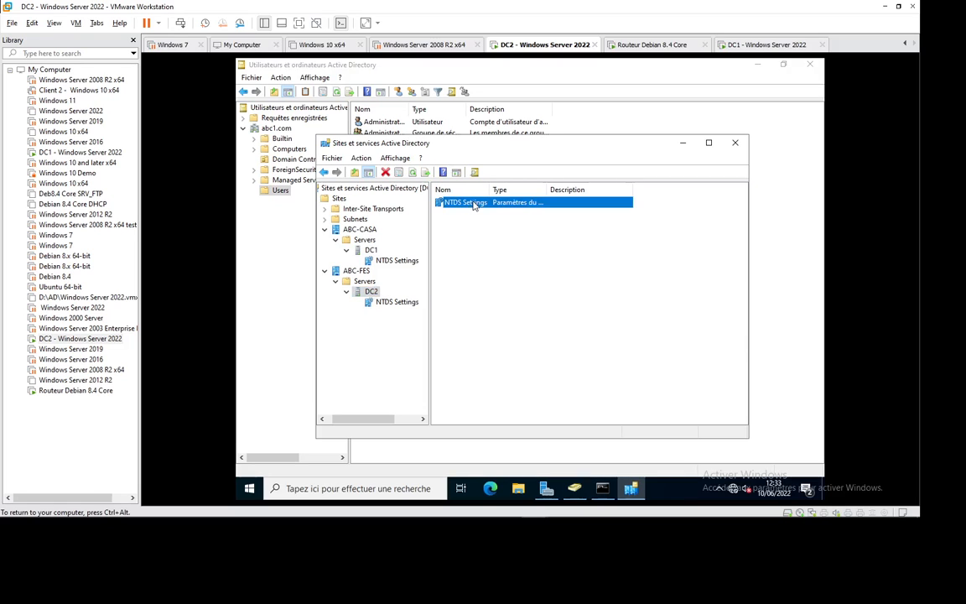
right_click(473, 203)
mouse_move(544, 279)
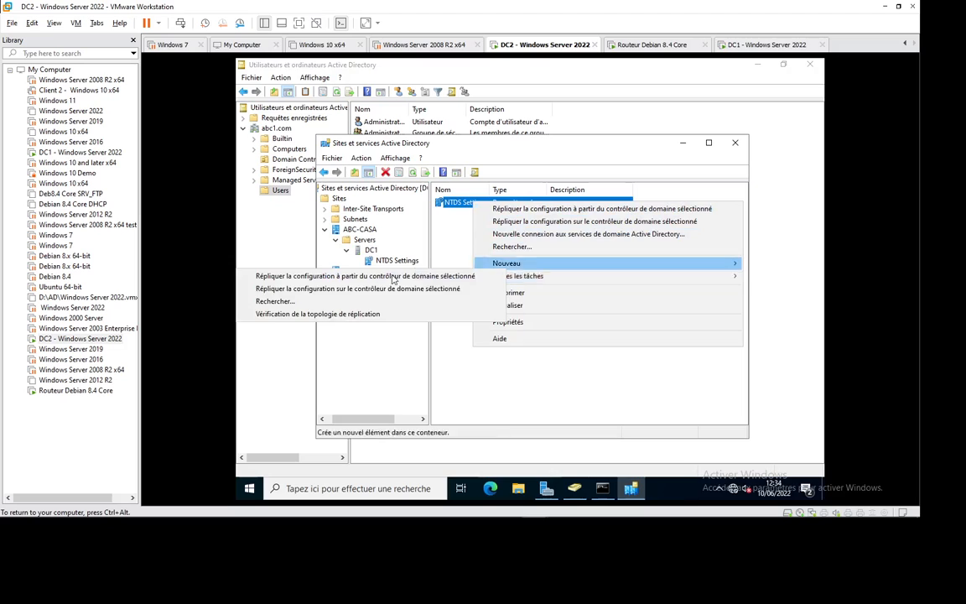
left_click(332, 315)
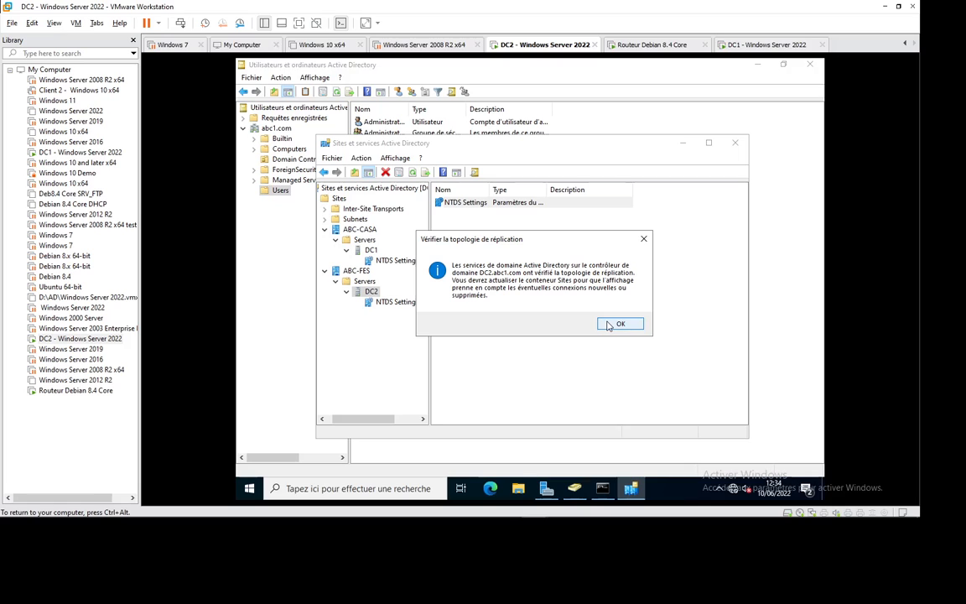
left_click(611, 326)
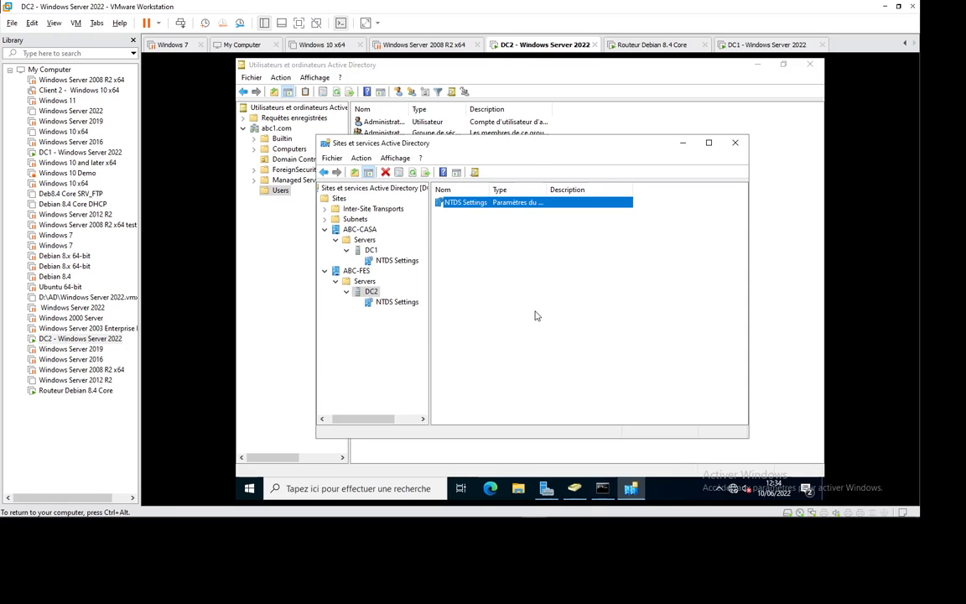
left_click(737, 44)
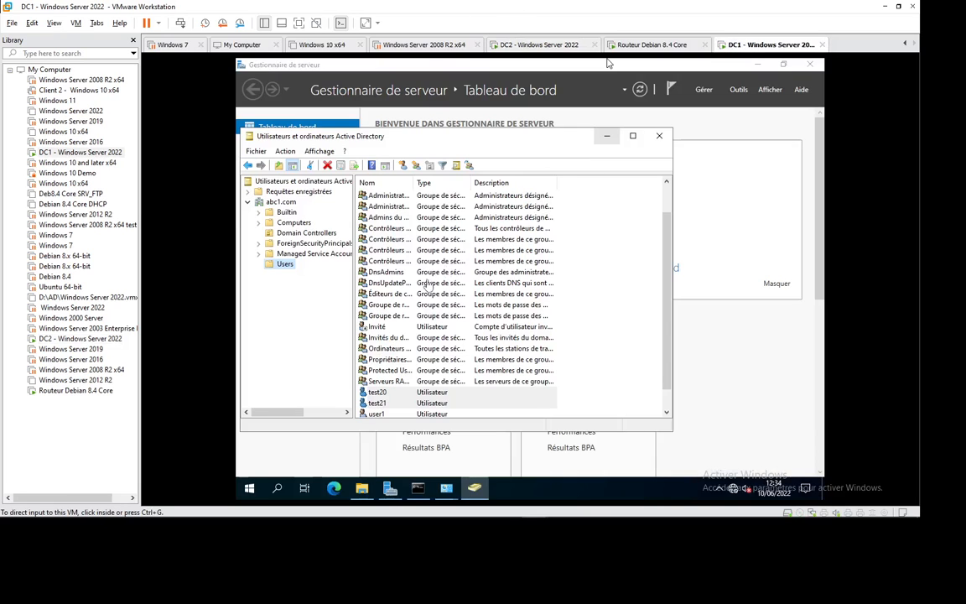
On DC1, create user test23 with its logon name and password in abc1.com's Users container.
left_click(404, 165)
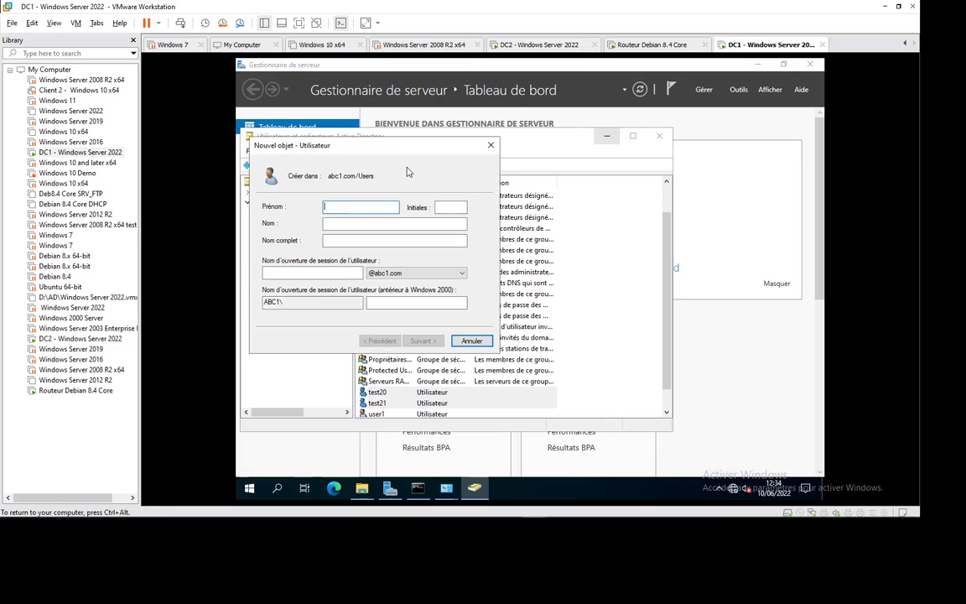
type("test")
key("Tab")
key("Tab")
key("Tab")
key("Tab")
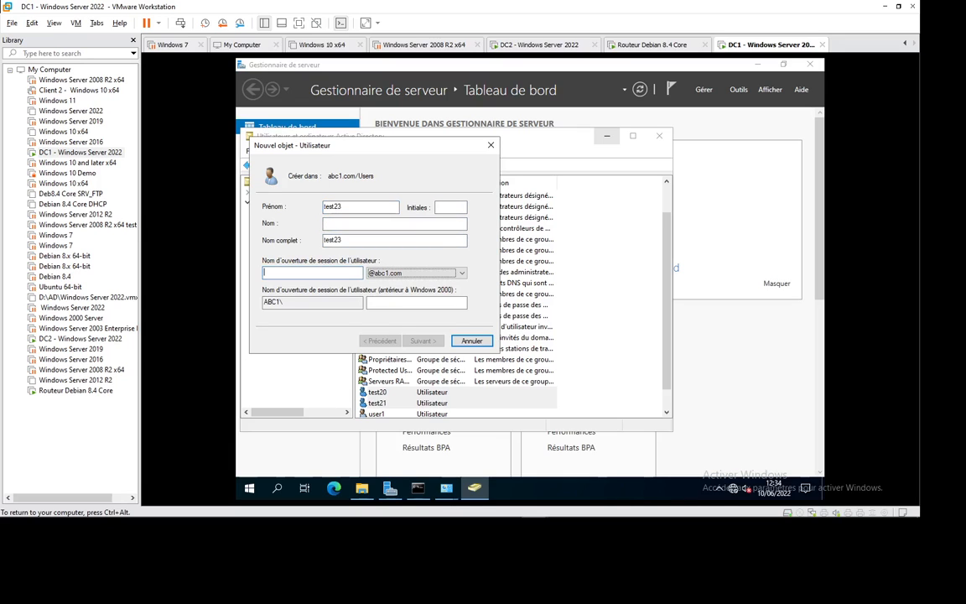
type("test23")
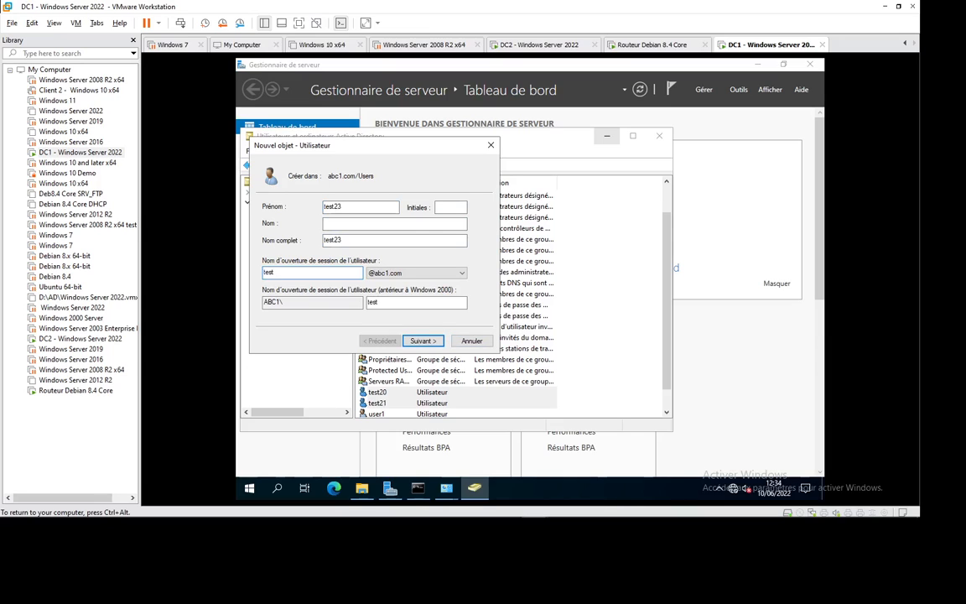
left_click(421, 340)
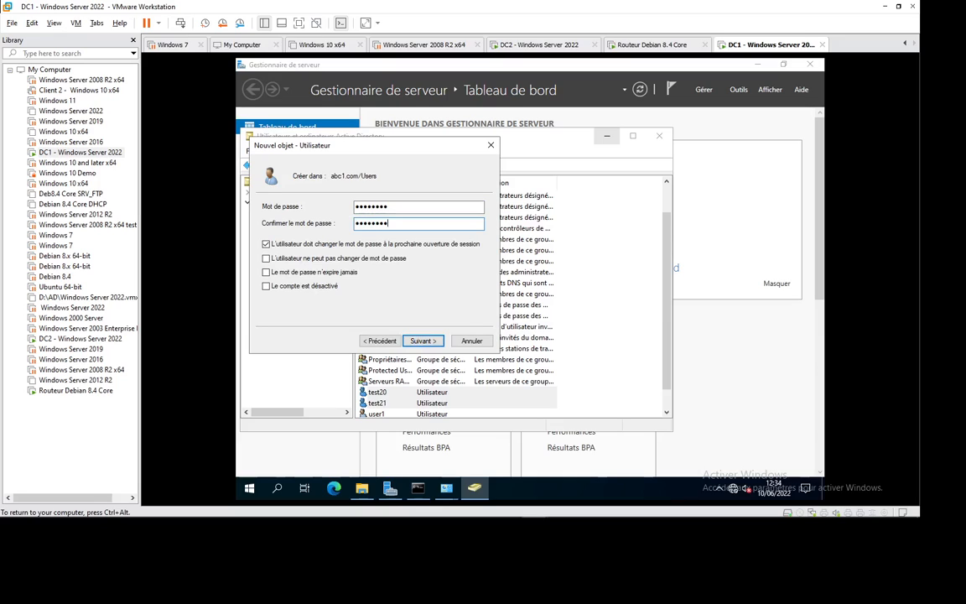
left_click(421, 341)
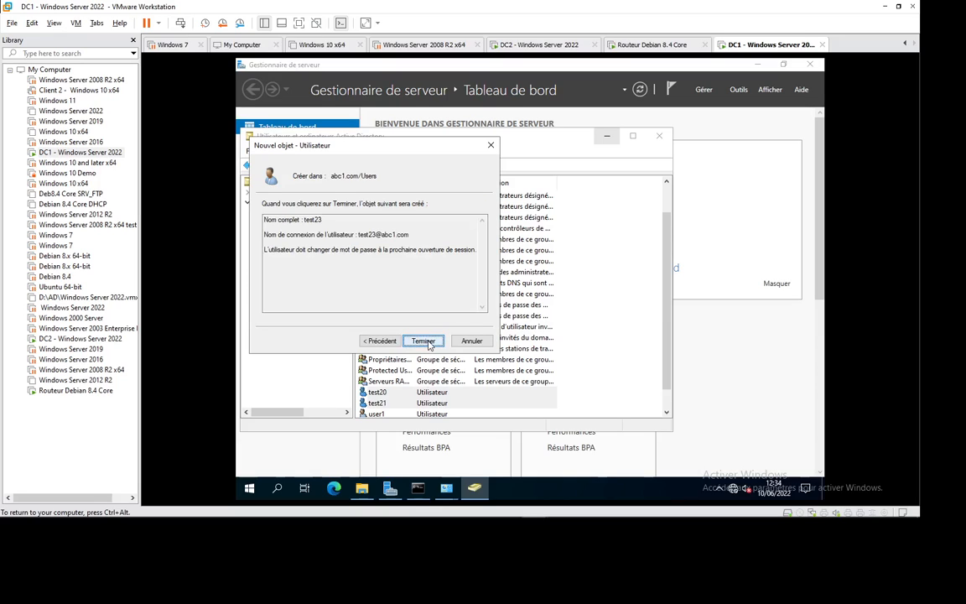
left_click(422, 340)
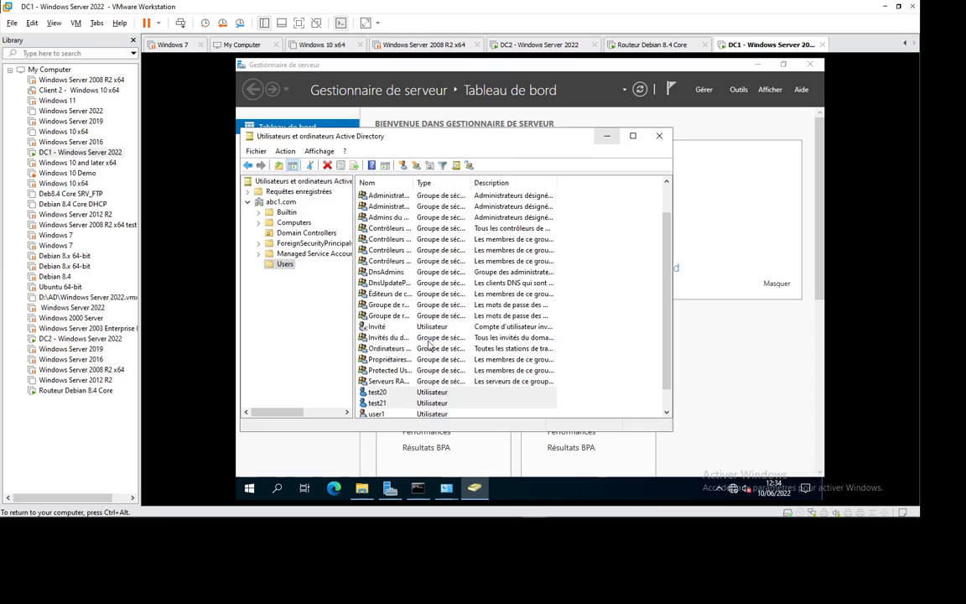
left_click(530, 46)
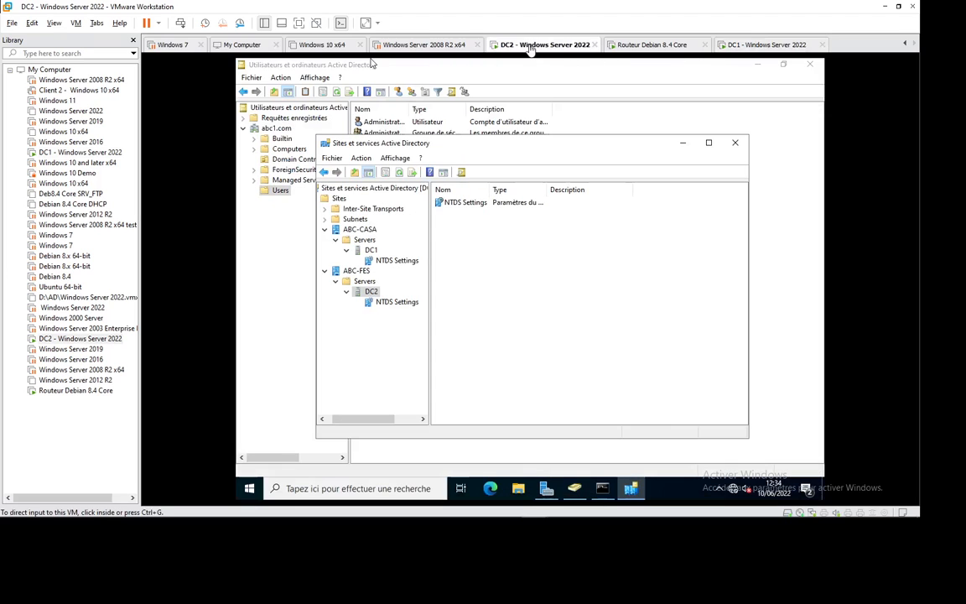
Refresh the Users container in DC2's Active Directory Users and Computers.
left_click(575, 491)
right_click(410, 408)
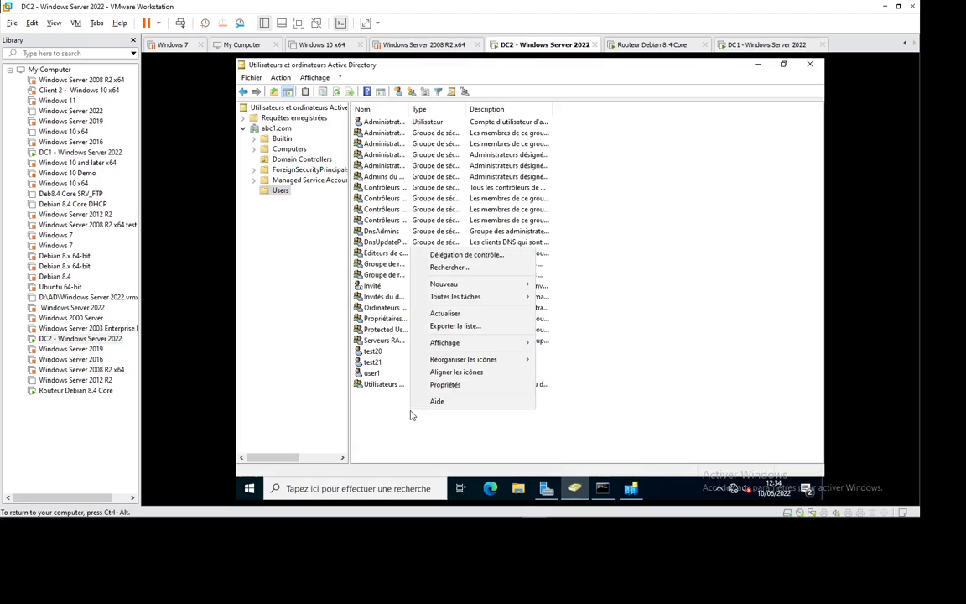
left_click(459, 314)
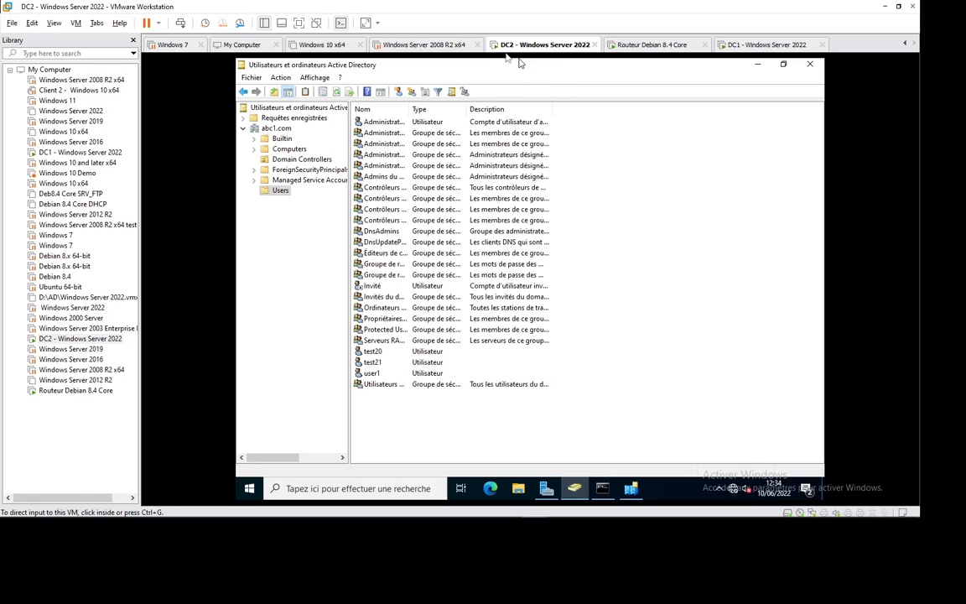
Compare with DC1's user list, then return to DC2's Active Directory Sites and Services.
left_click(754, 44)
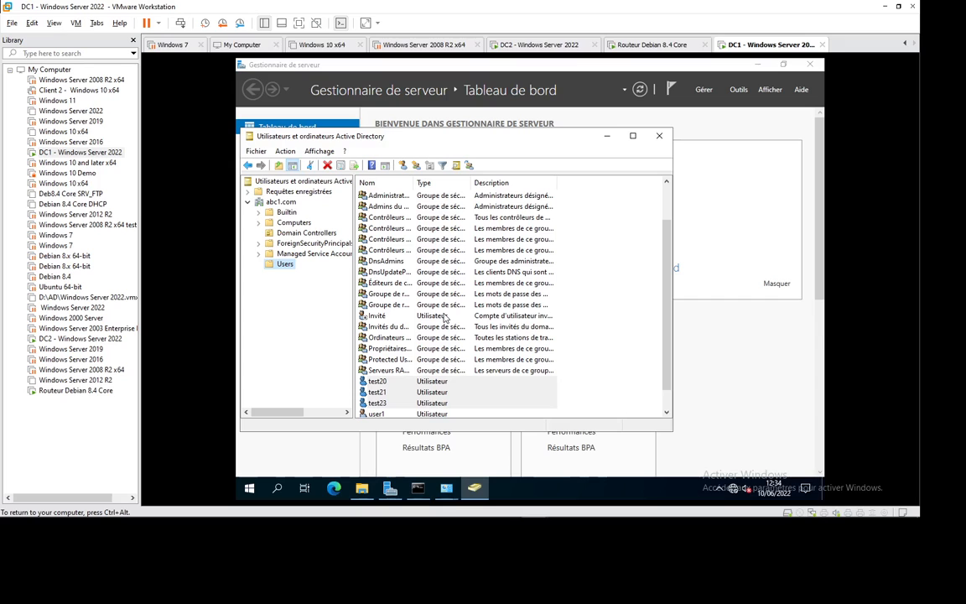
left_click(530, 46)
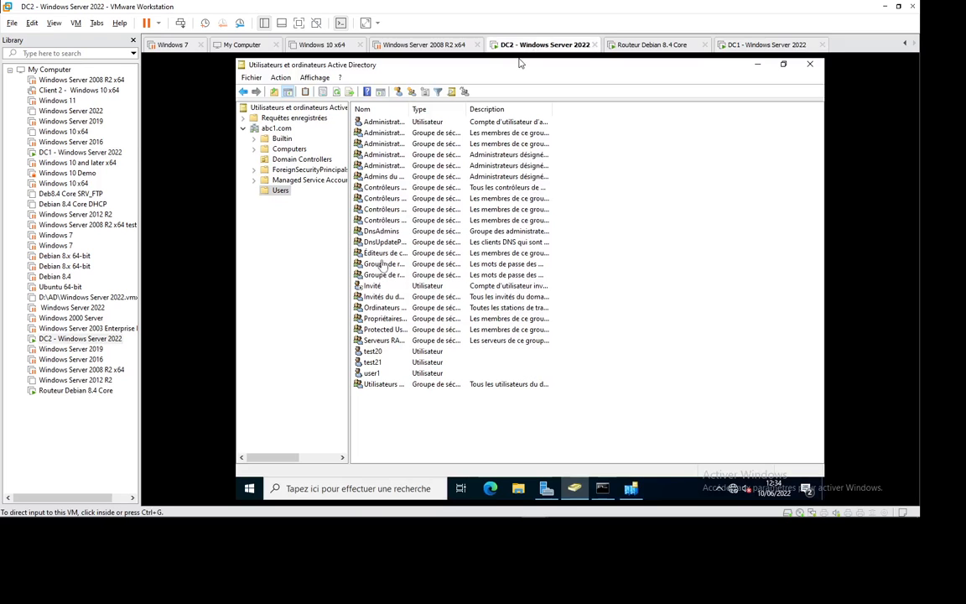
mouse_move(628, 489)
left_click(605, 417)
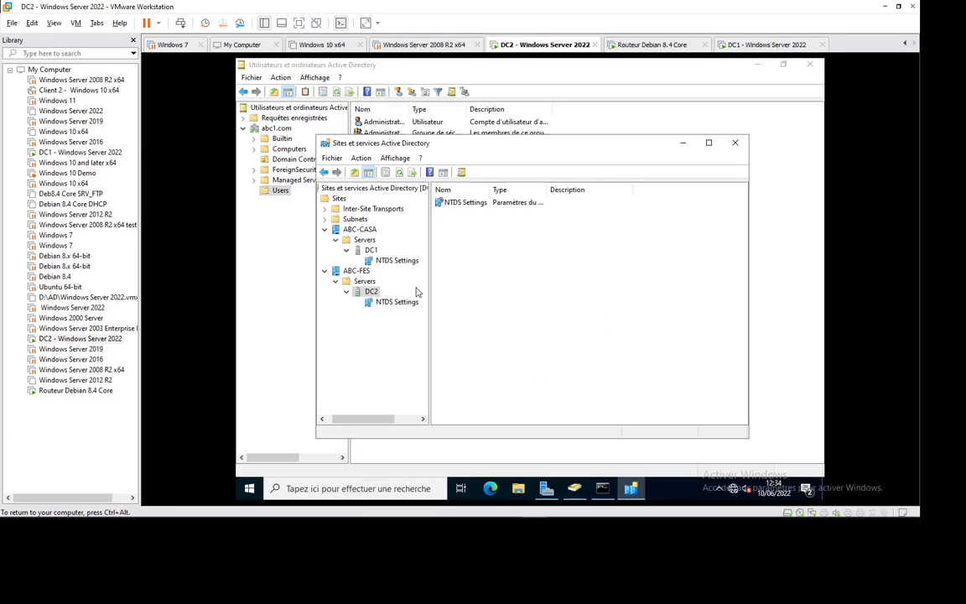
Run Répliquer maintenant on DC2's automatically generated connection from DC1 and acknowledge the notice.
right_click(396, 304)
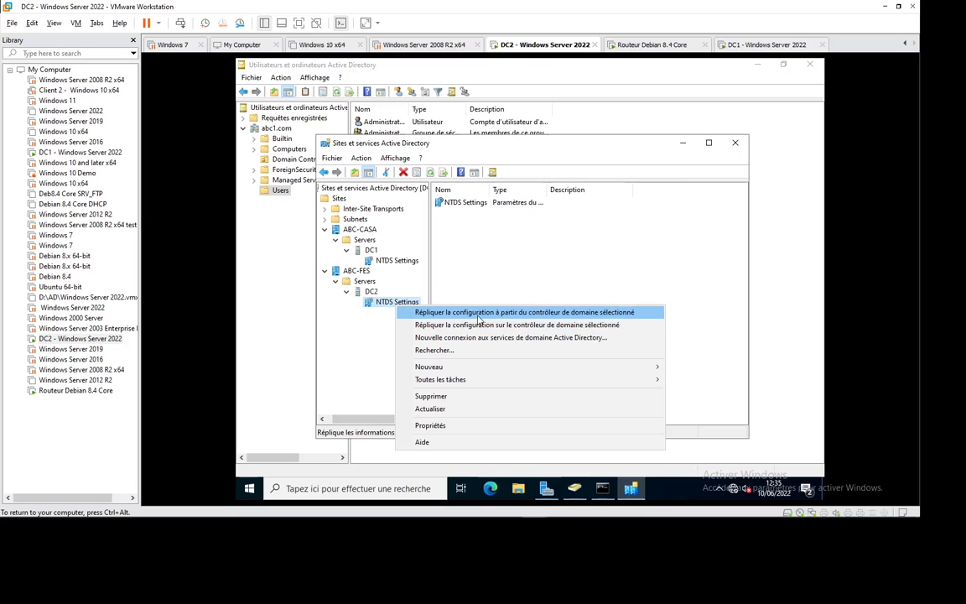
left_click(384, 303)
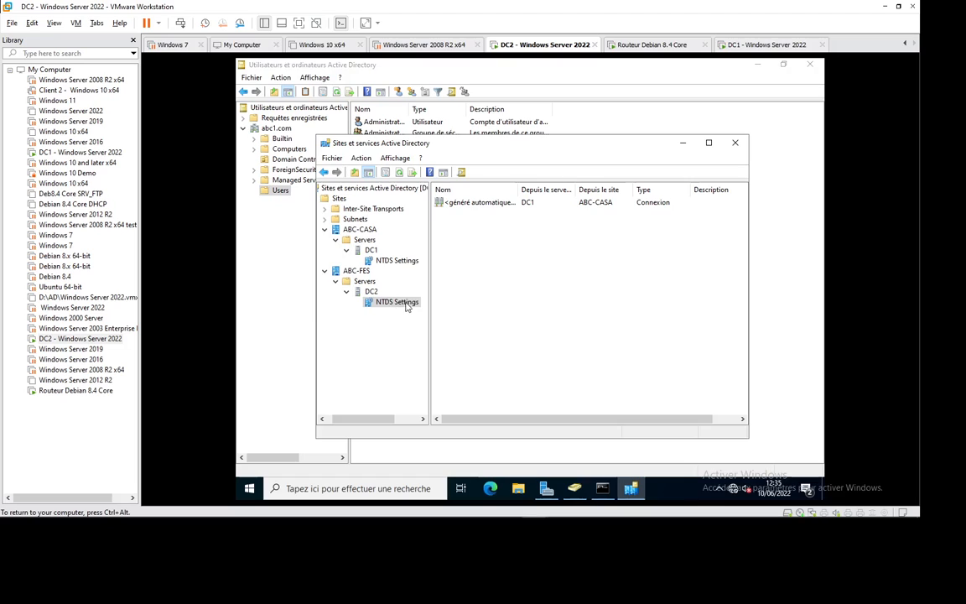
right_click(480, 203)
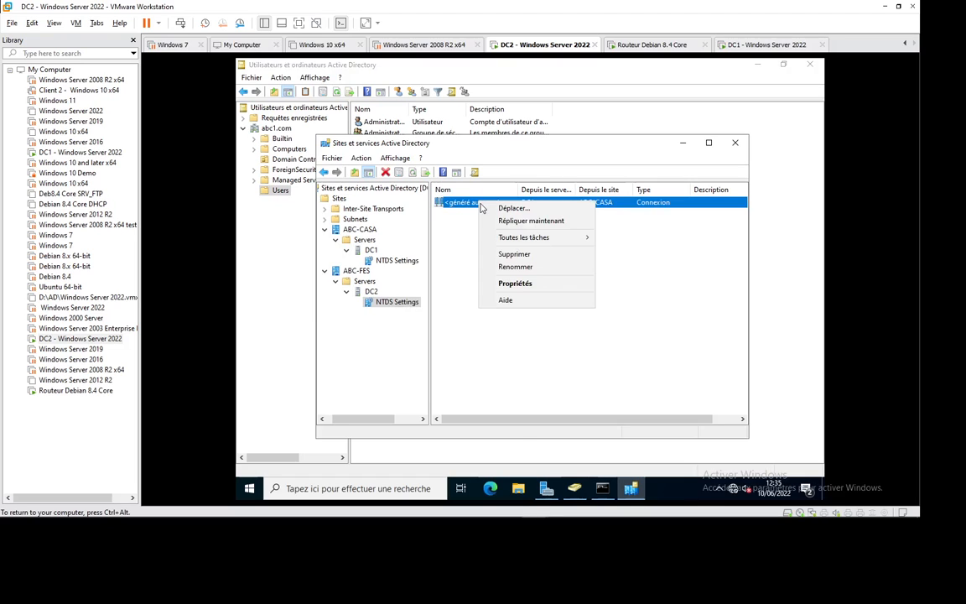
left_click(525, 222)
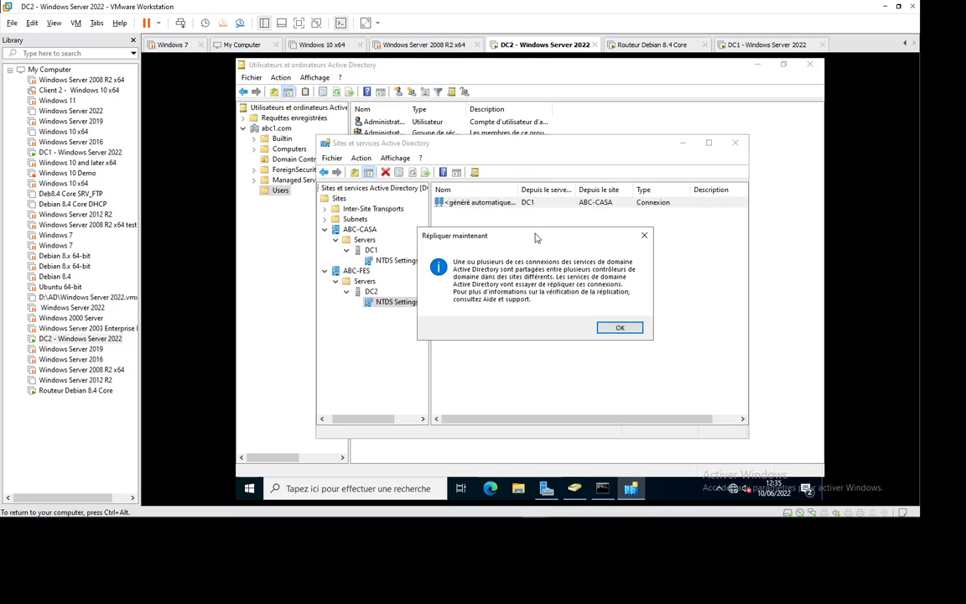
left_click(612, 327)
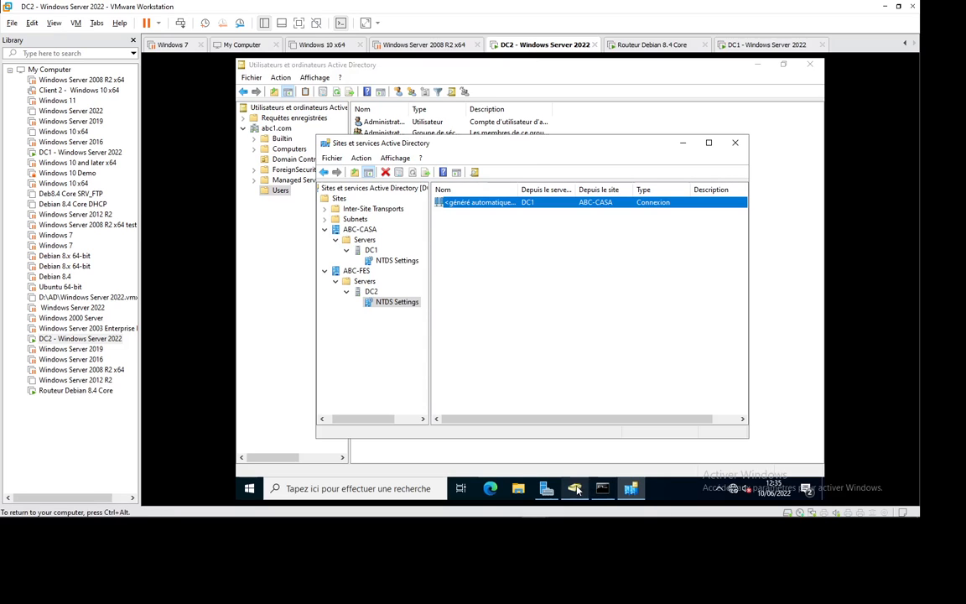
left_click(513, 445)
Refresh DC2's Users list and select the replicated test23 account, then check DC1.
right_click(414, 408)
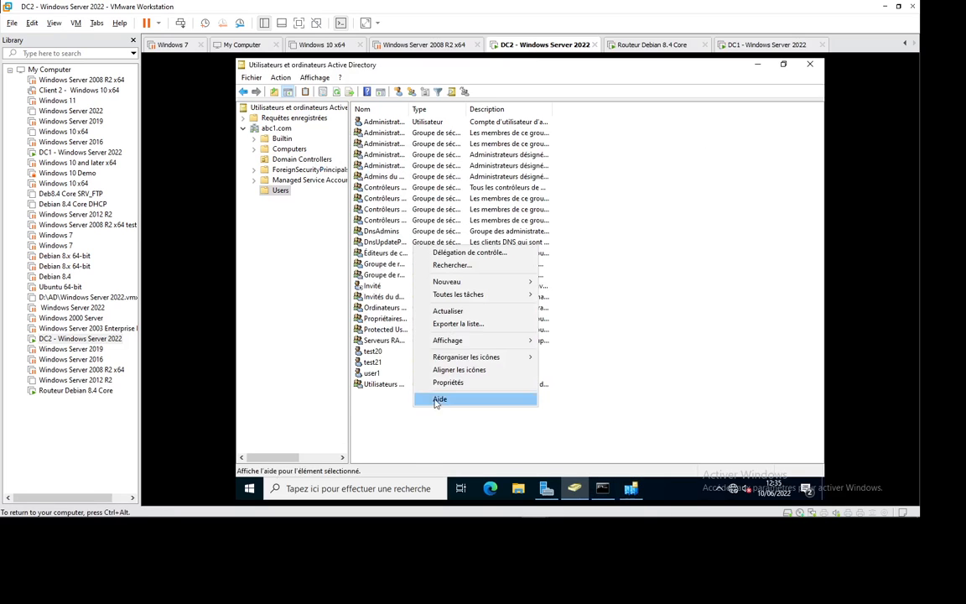
left_click(457, 313)
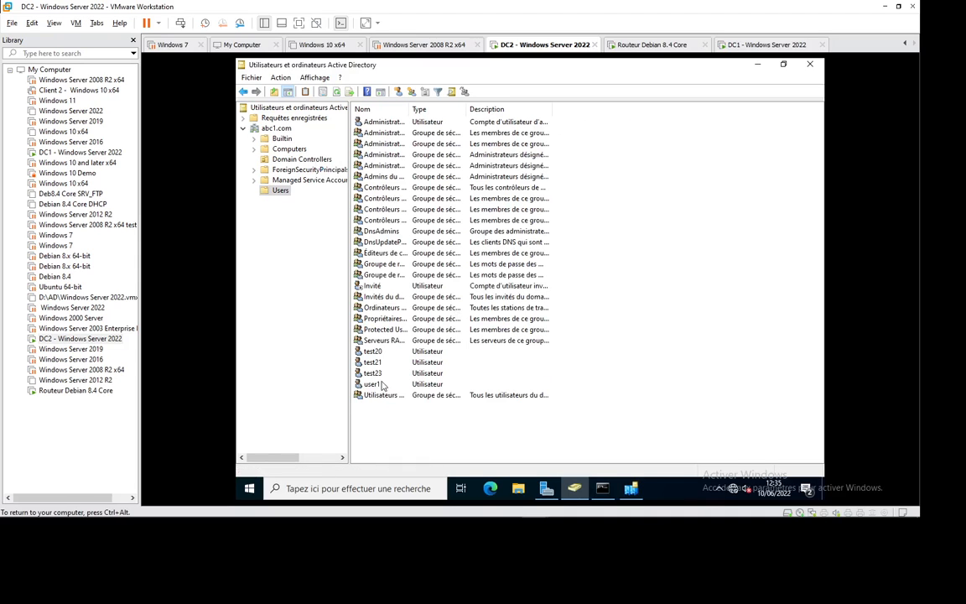
left_click(380, 374)
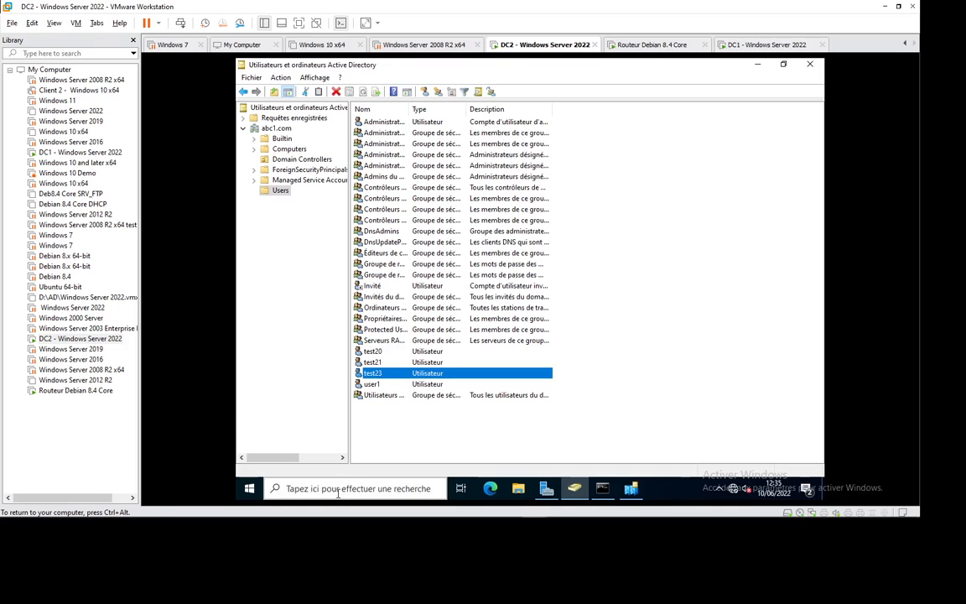
left_click(661, 46)
left_click(730, 44)
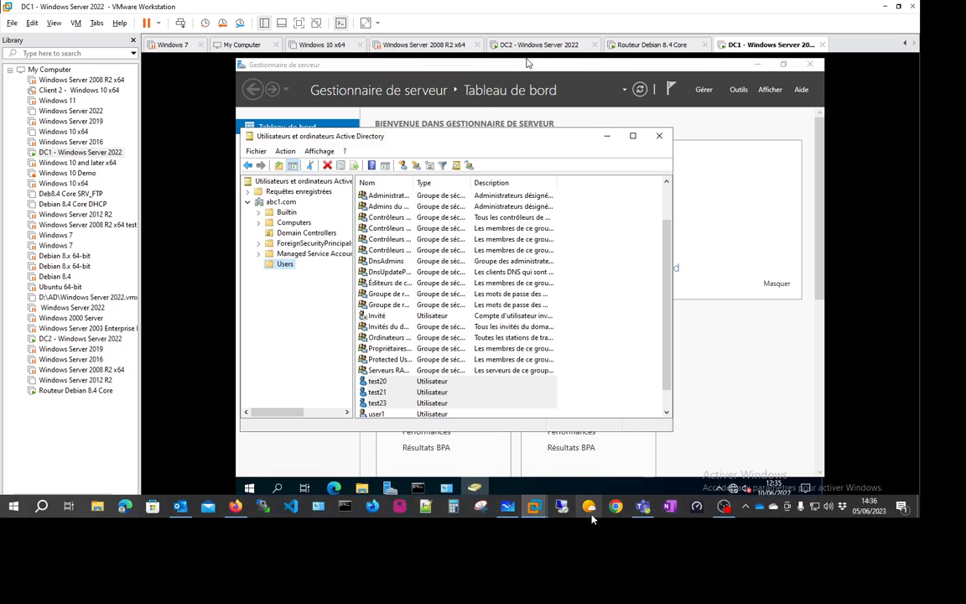
key("alt+Tab")
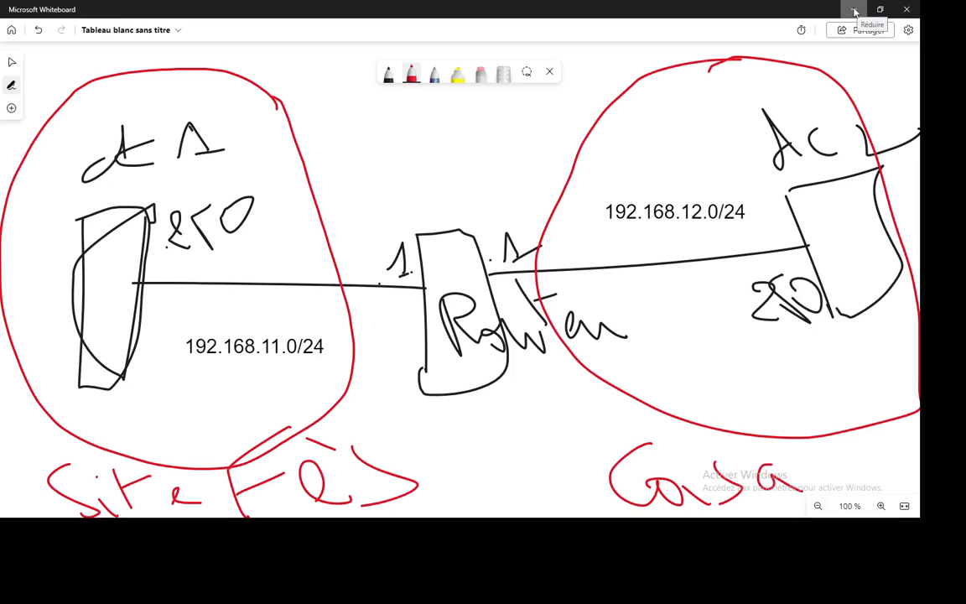
Minimise the Whiteboard diagram and return to the DC2 - Windows Server 2022 machine.
left_click(855, 11)
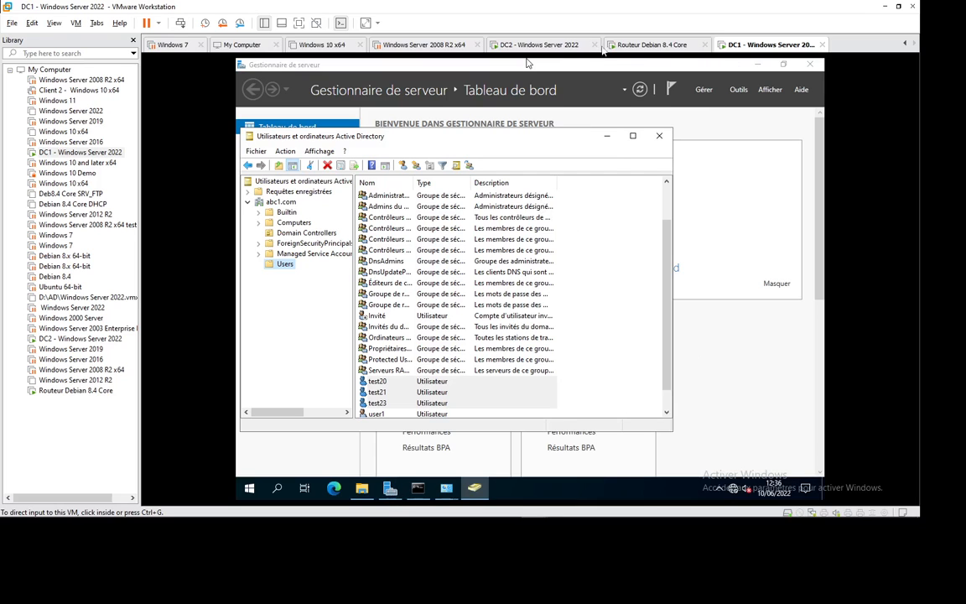
left_click(502, 46)
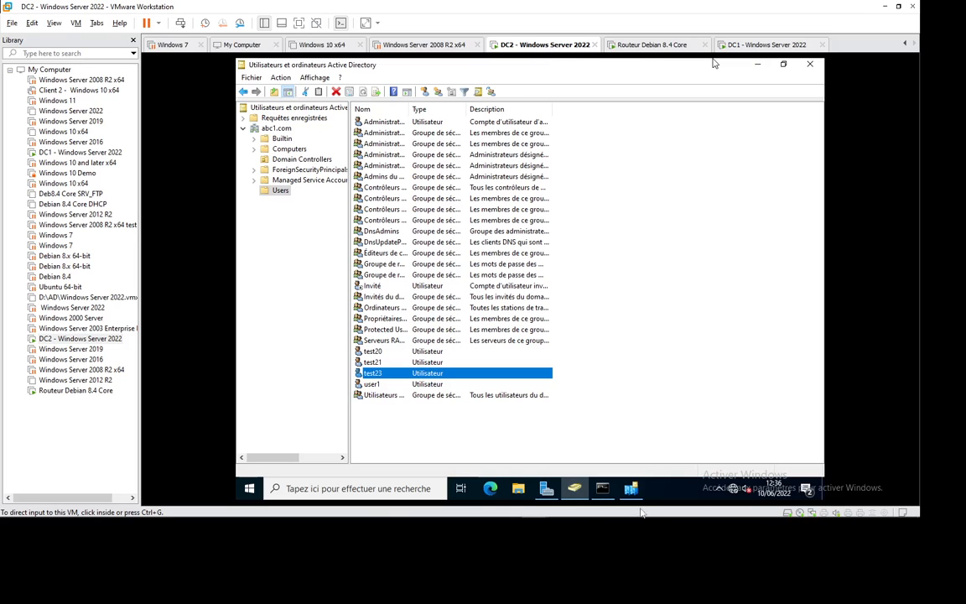
Review DC2's NTDS Settings properties in Sites and Services and close them with Annuler.
left_click(631, 490)
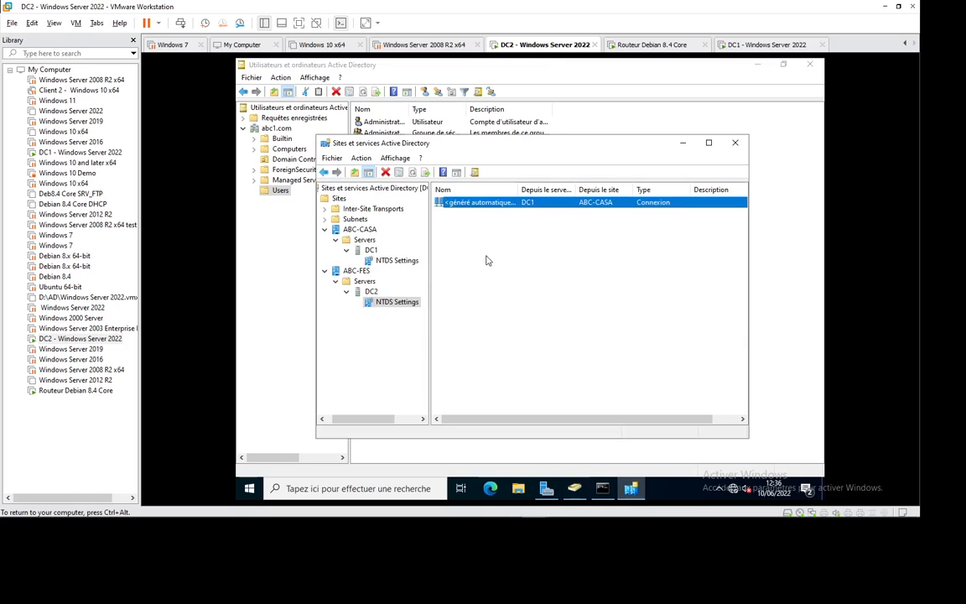
right_click(398, 304)
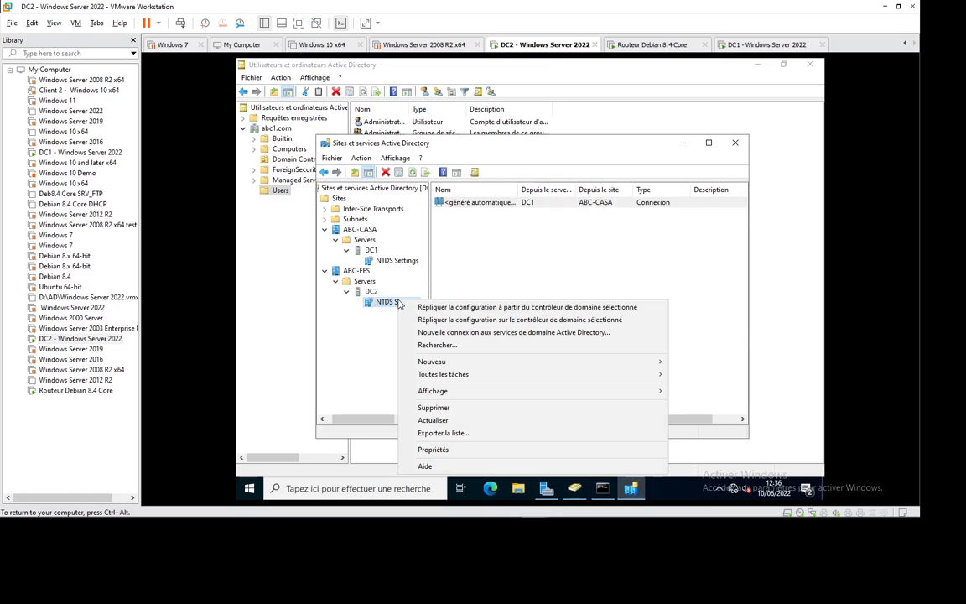
left_click(458, 454)
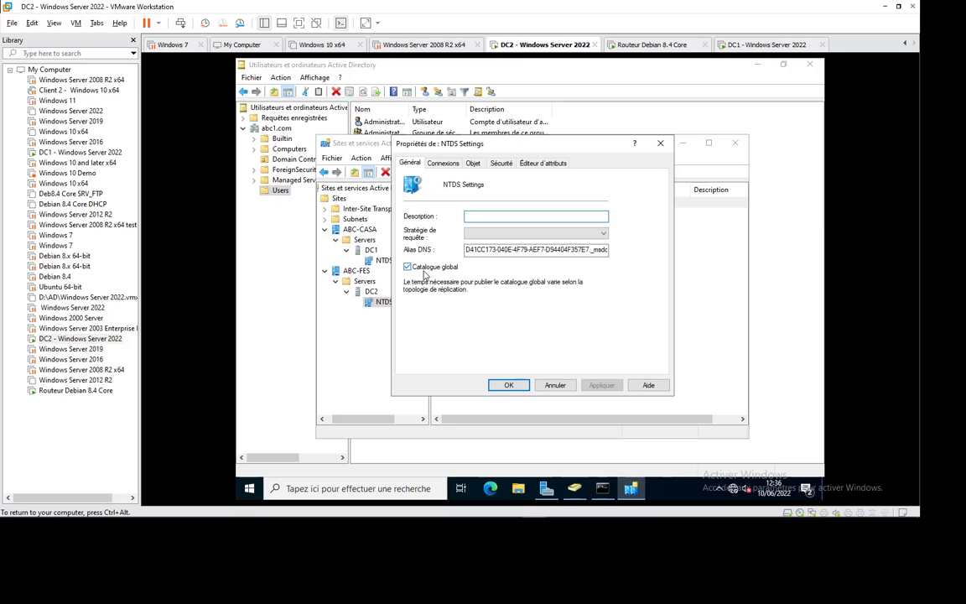
left_click(555, 384)
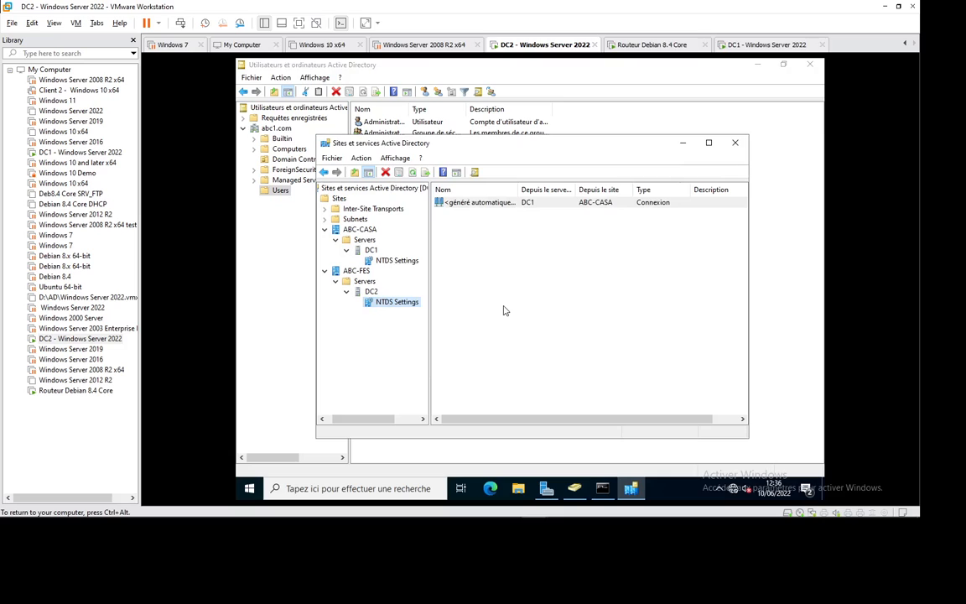
mouse_move(658, 520)
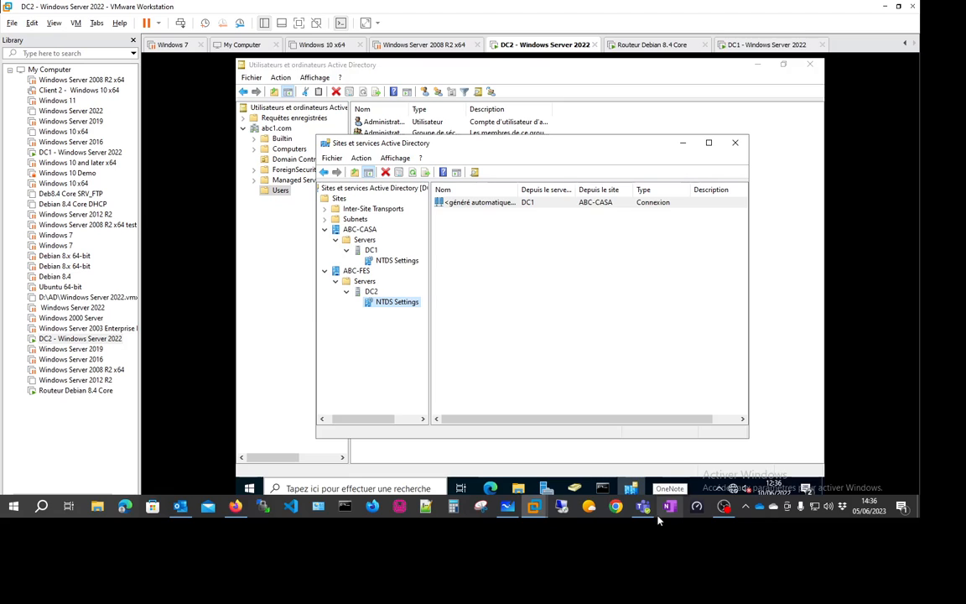
mouse_move(722, 513)
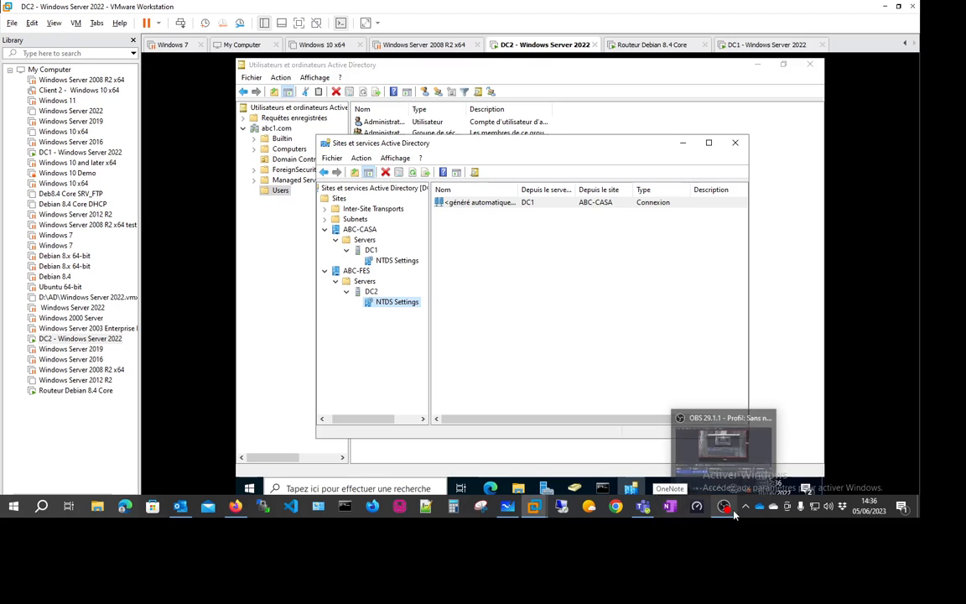